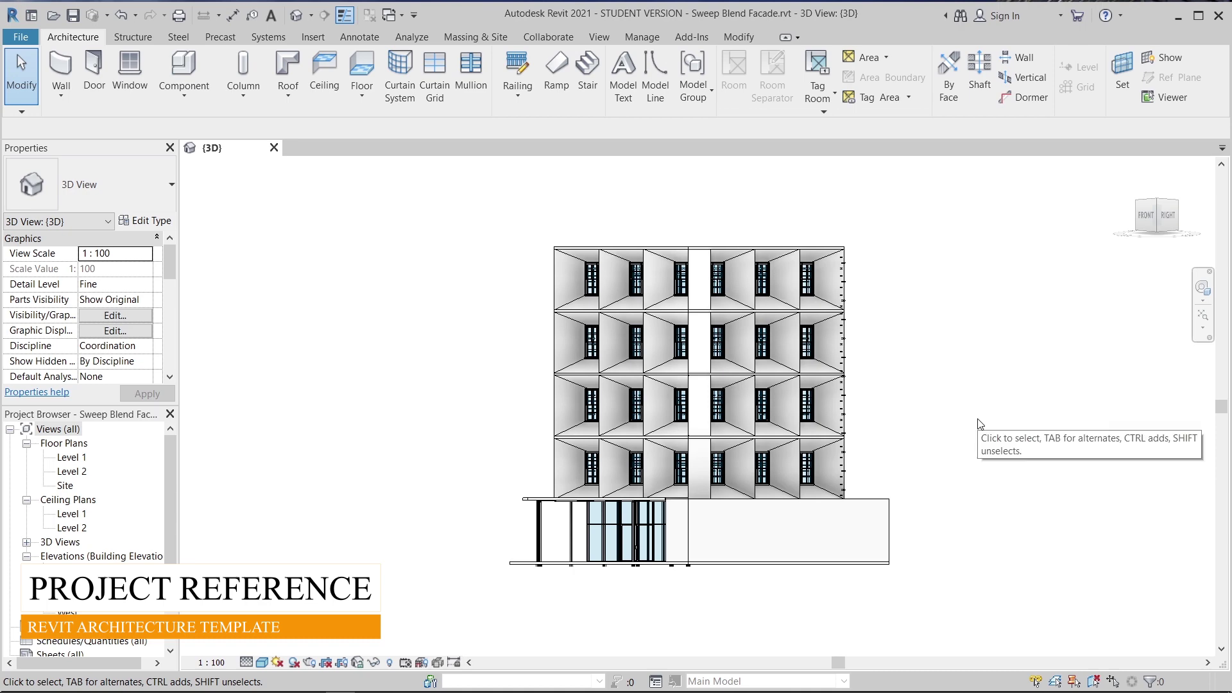
- Set the 3D view's visual style to Realistic, dismiss the save reminder and fit the whole building in view
middle_drag(968, 426, 918, 406)
shift+middle_drag(839, 396, 352, 513)
scroll(883, 491, up, 5)
middle_drag(578, 295, 574, 354)
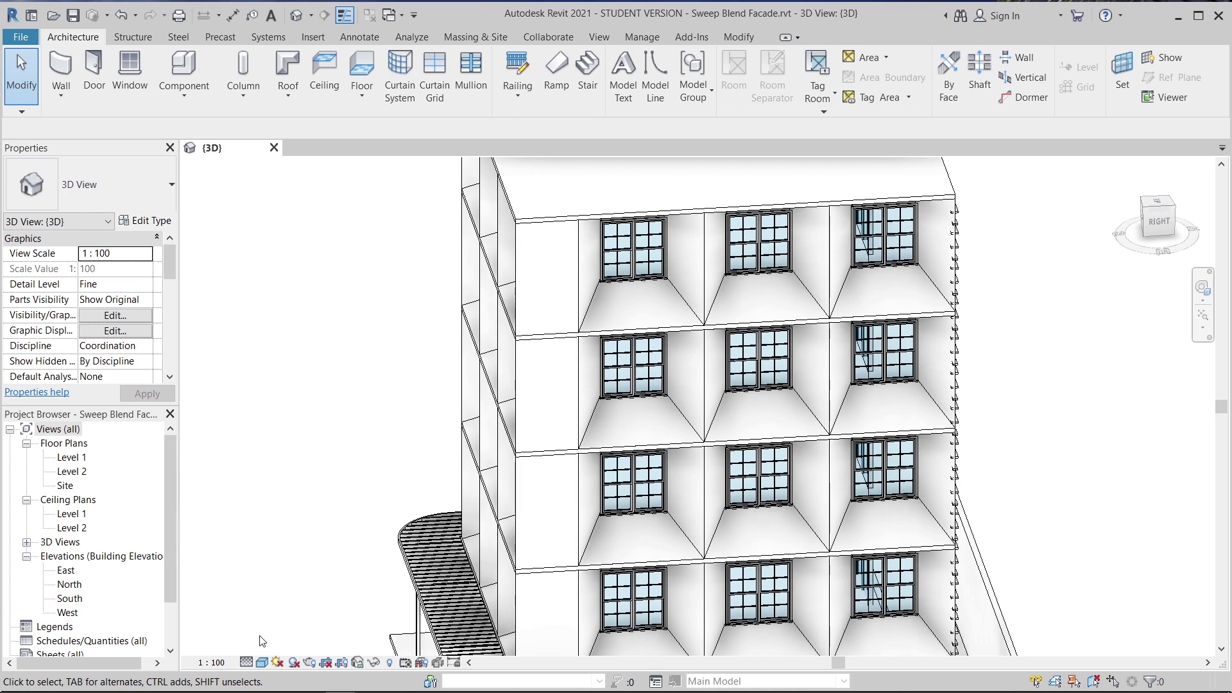
click(262, 664)
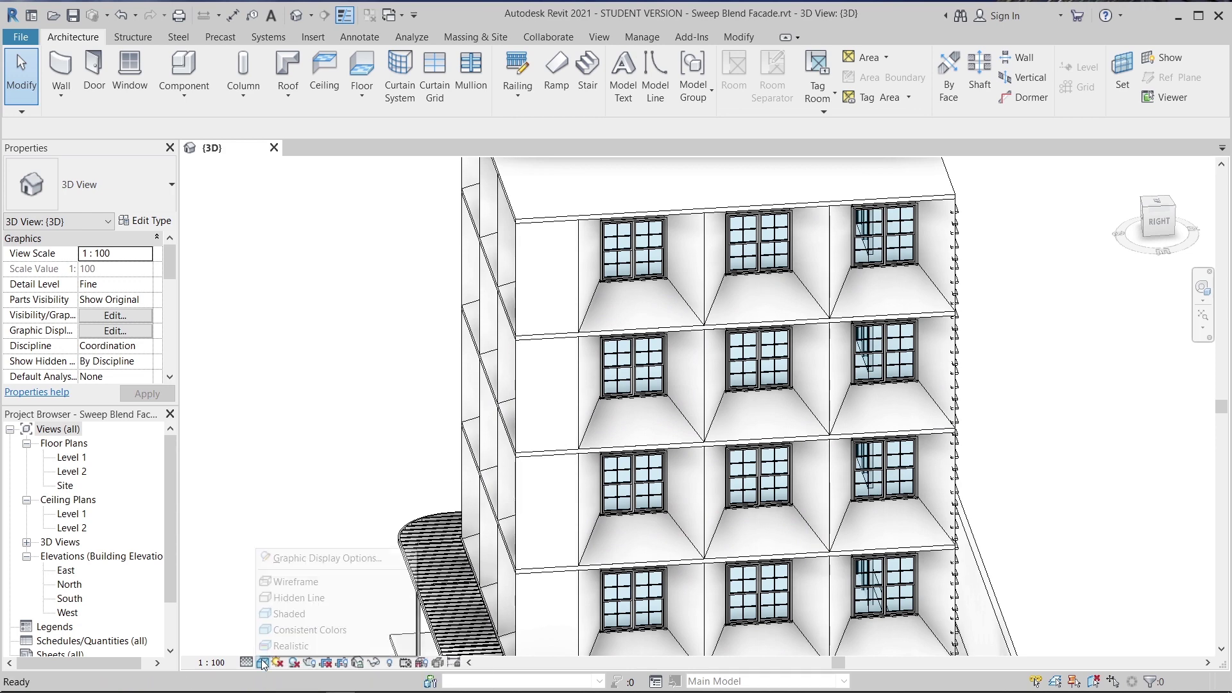
click(303, 647)
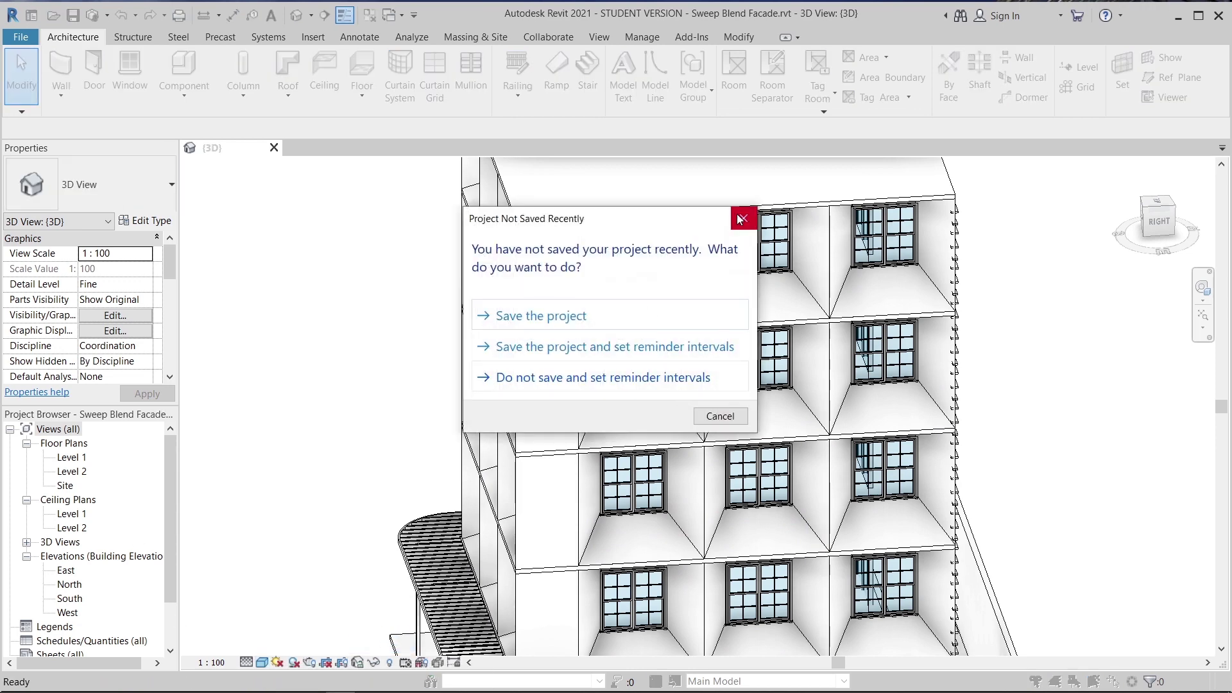
click(742, 220)
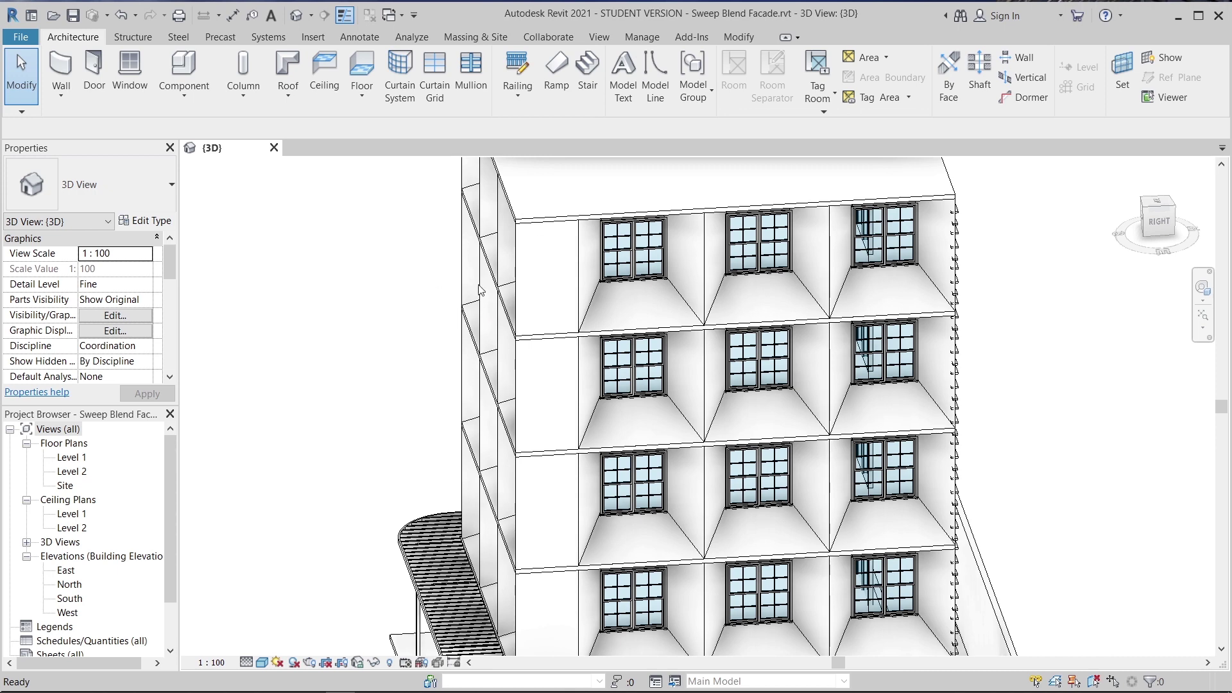
key(z)
key(f)
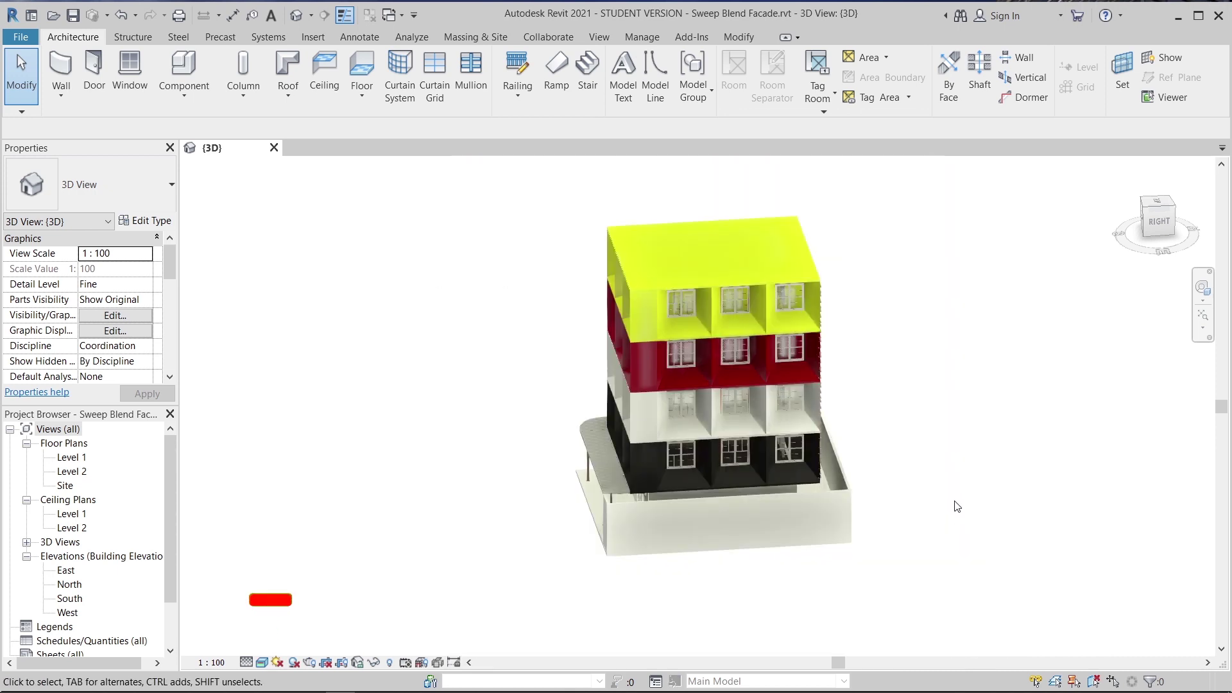
- Examine the reference building's coloured storeys, recessed window facade and perforated corner screen from several sides
shift+middle_drag(937, 547, 720, 355)
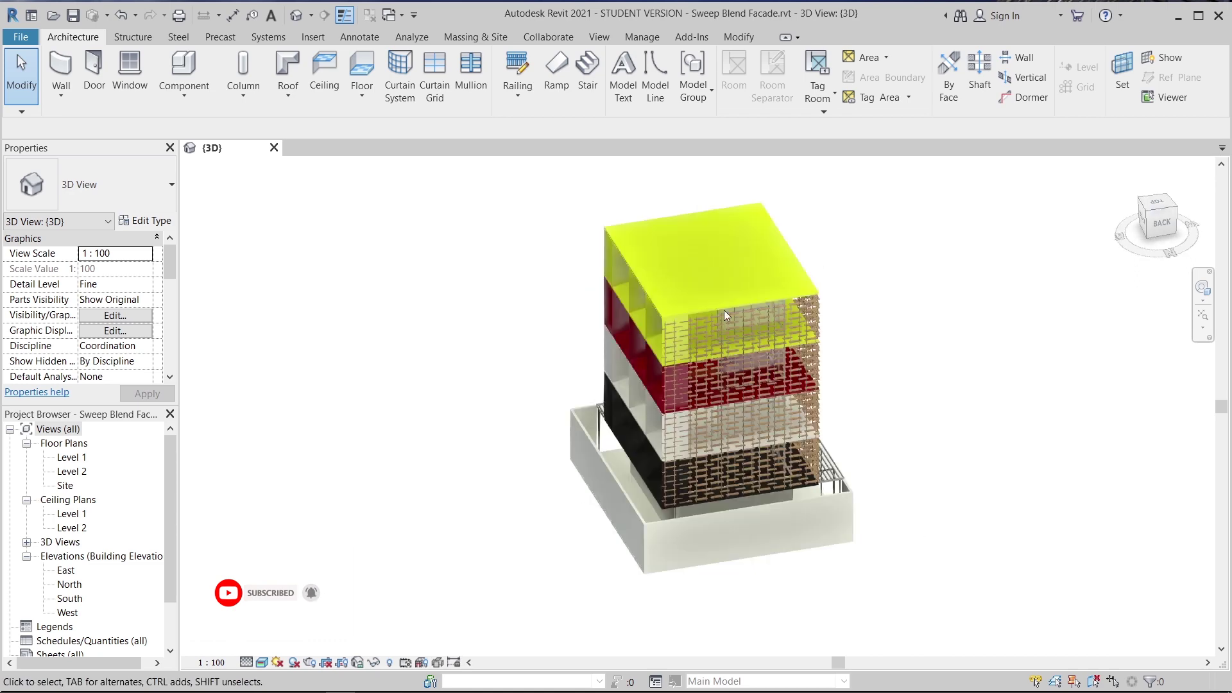
scroll(738, 321, up, 2)
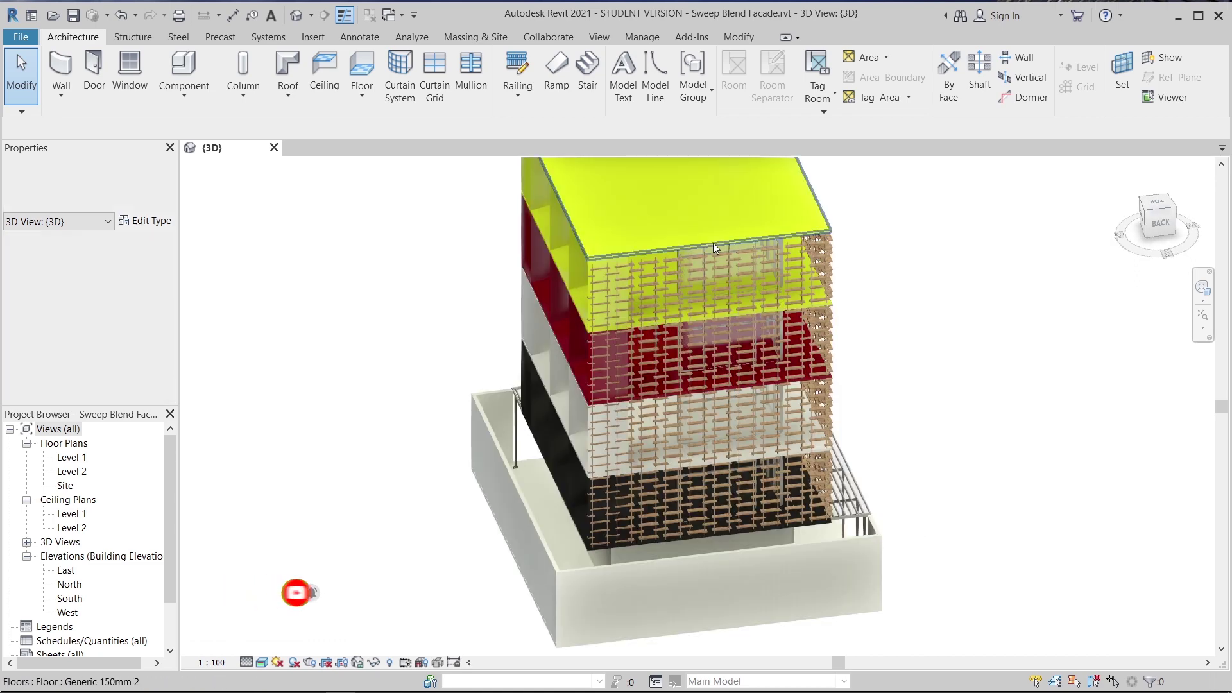
scroll(768, 268, up, 3)
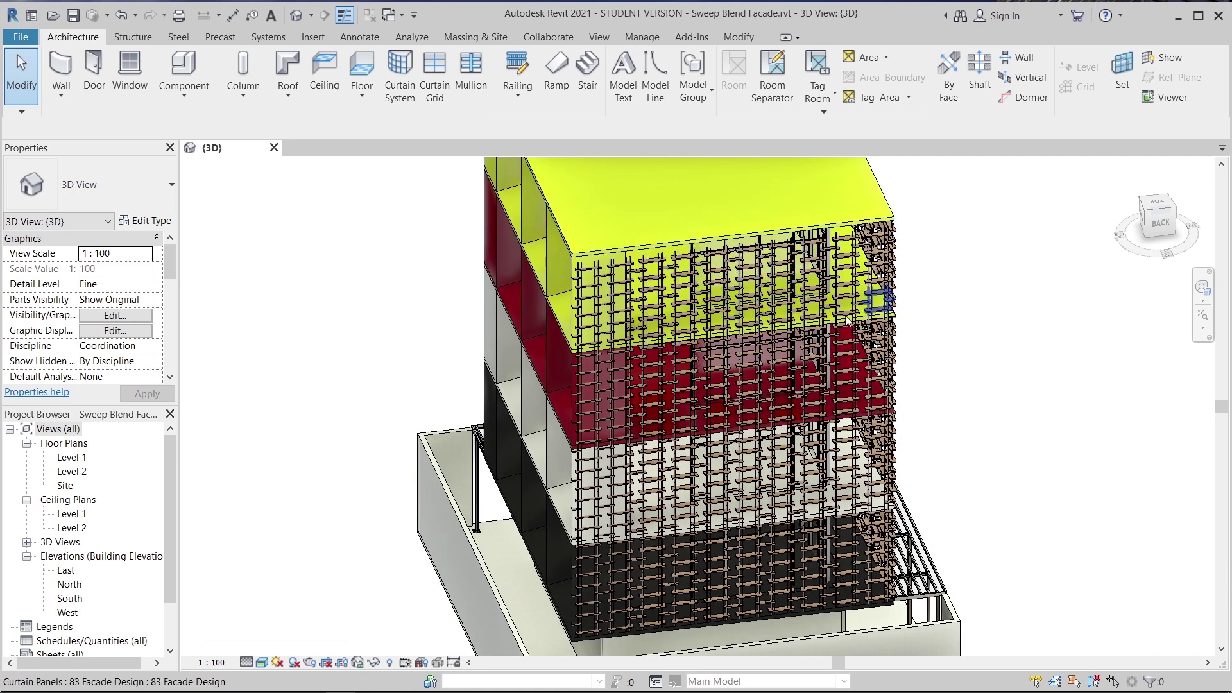
shift+middle_drag(895, 346, 638, 358)
scroll(639, 385, down, 3)
shift+middle_drag(638, 407, 572, 306)
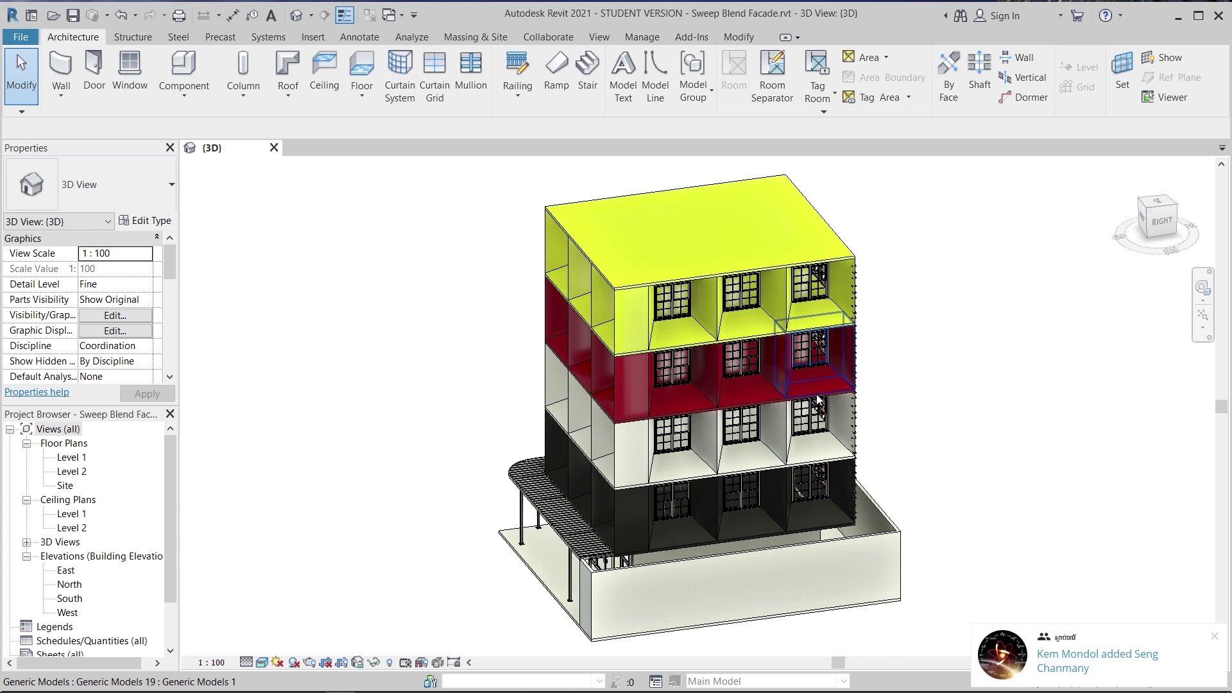
click(1213, 635)
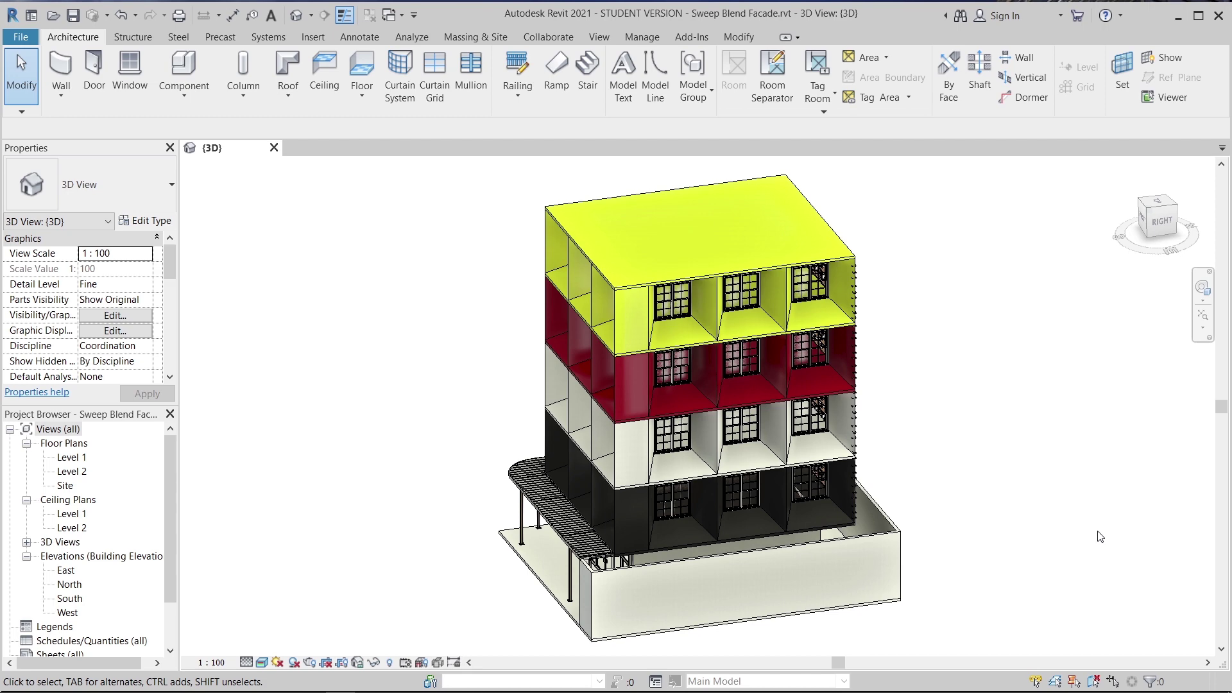
shift+middle_drag(940, 551, 883, 547)
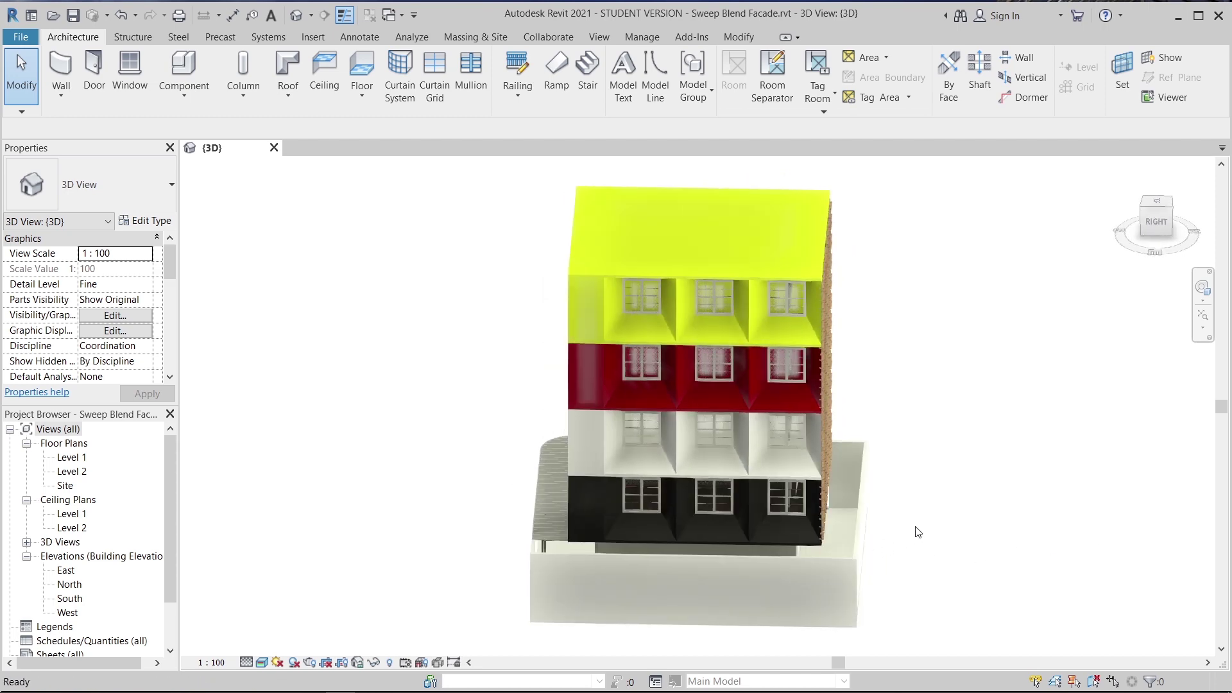
scroll(965, 529, up, 2)
shift+middle_drag(965, 529, 881, 569)
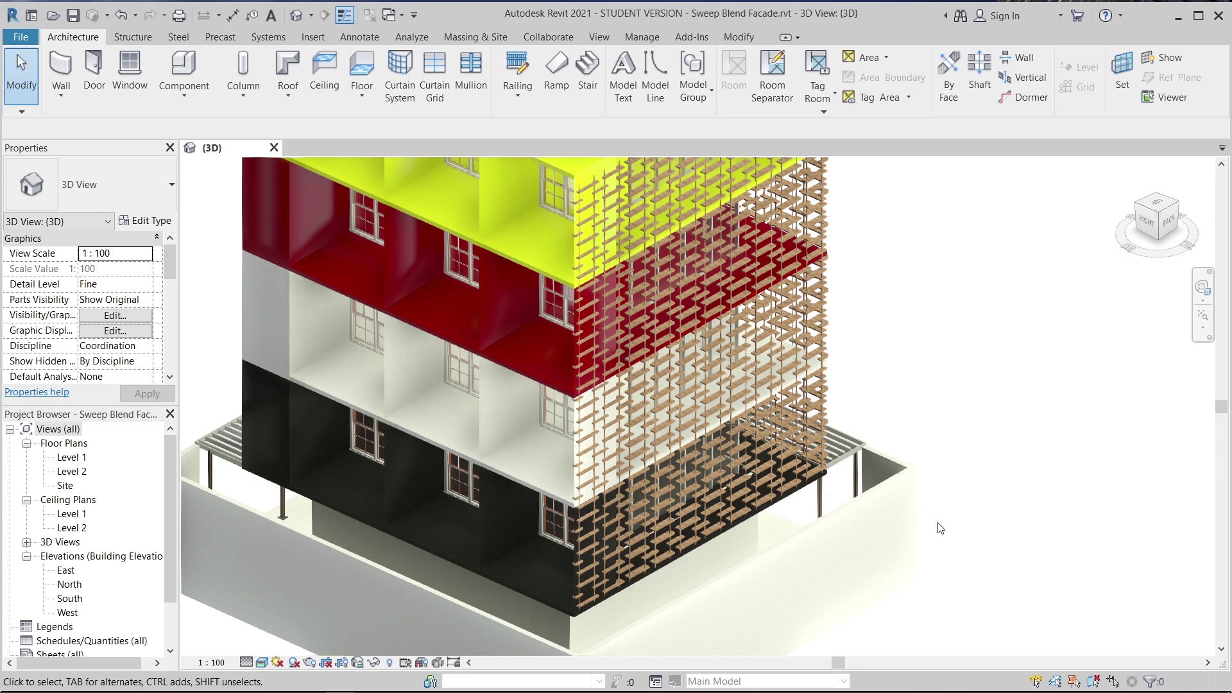
scroll(939, 528, down, 2)
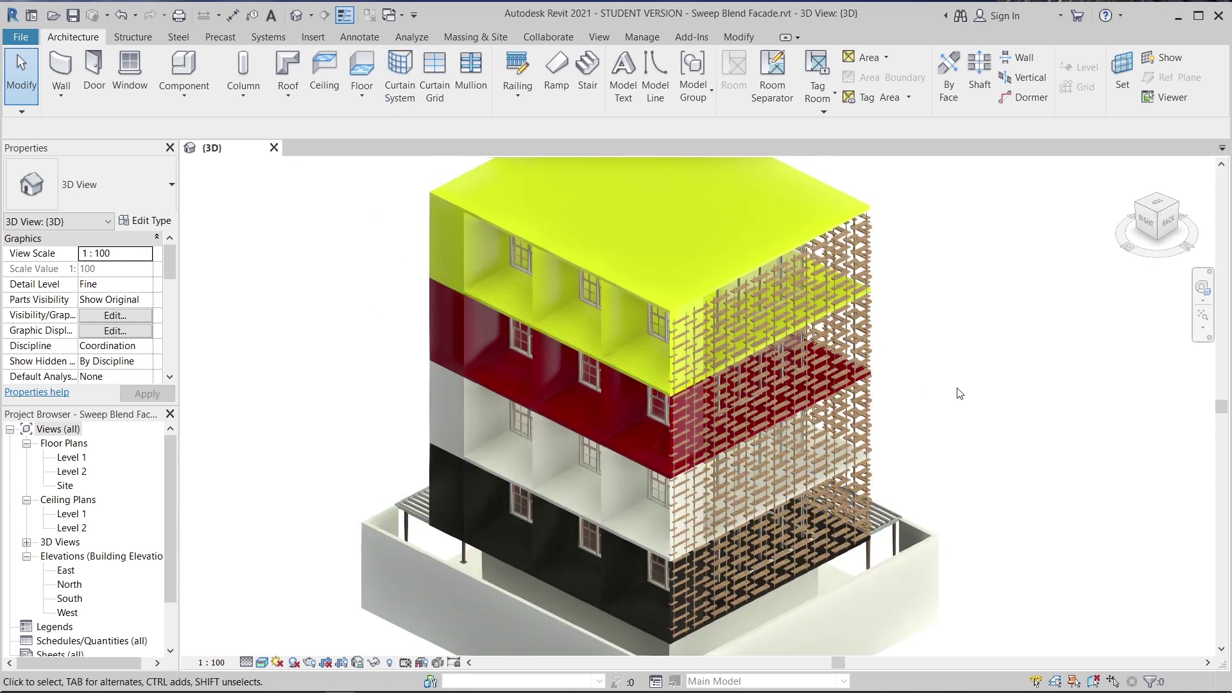
- Create a new project from the Metric-Architectural Template
key(ctrl+n)
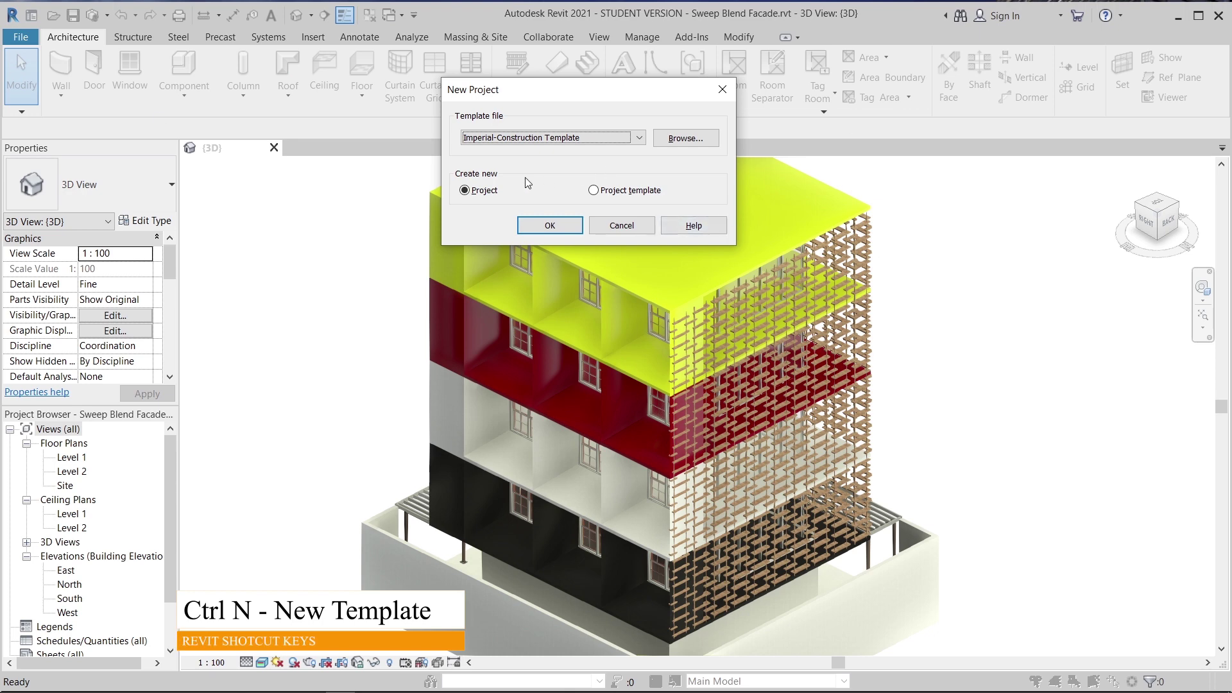
click(546, 137)
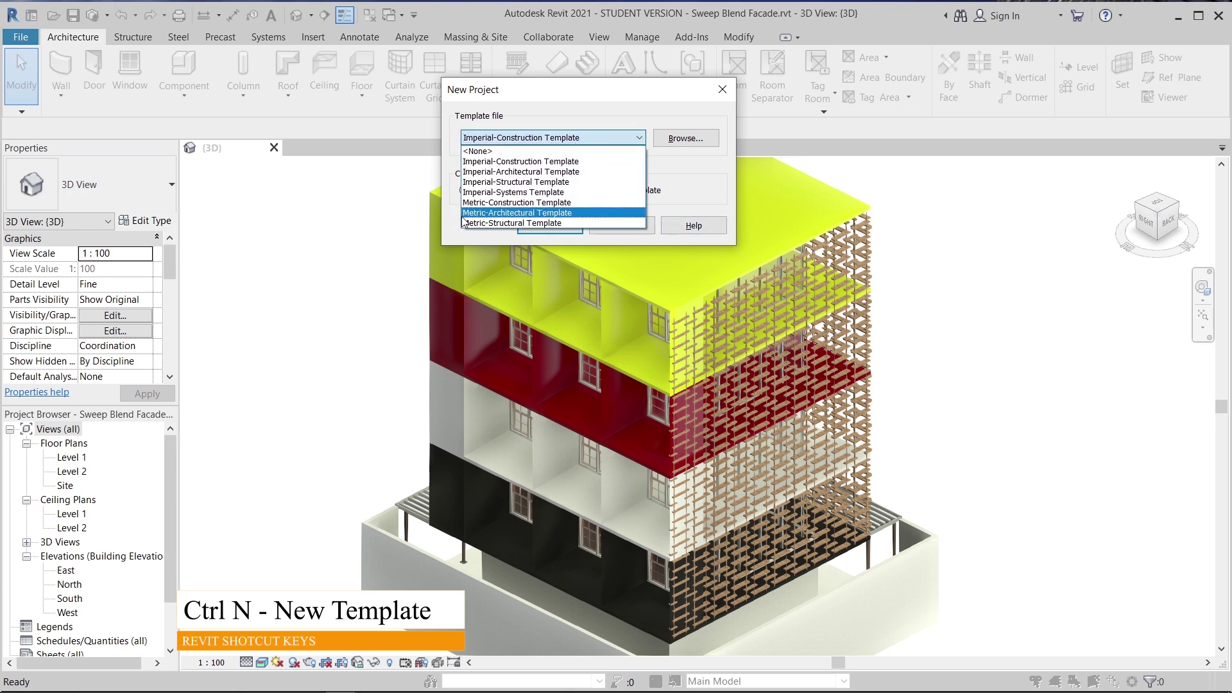
click(508, 214)
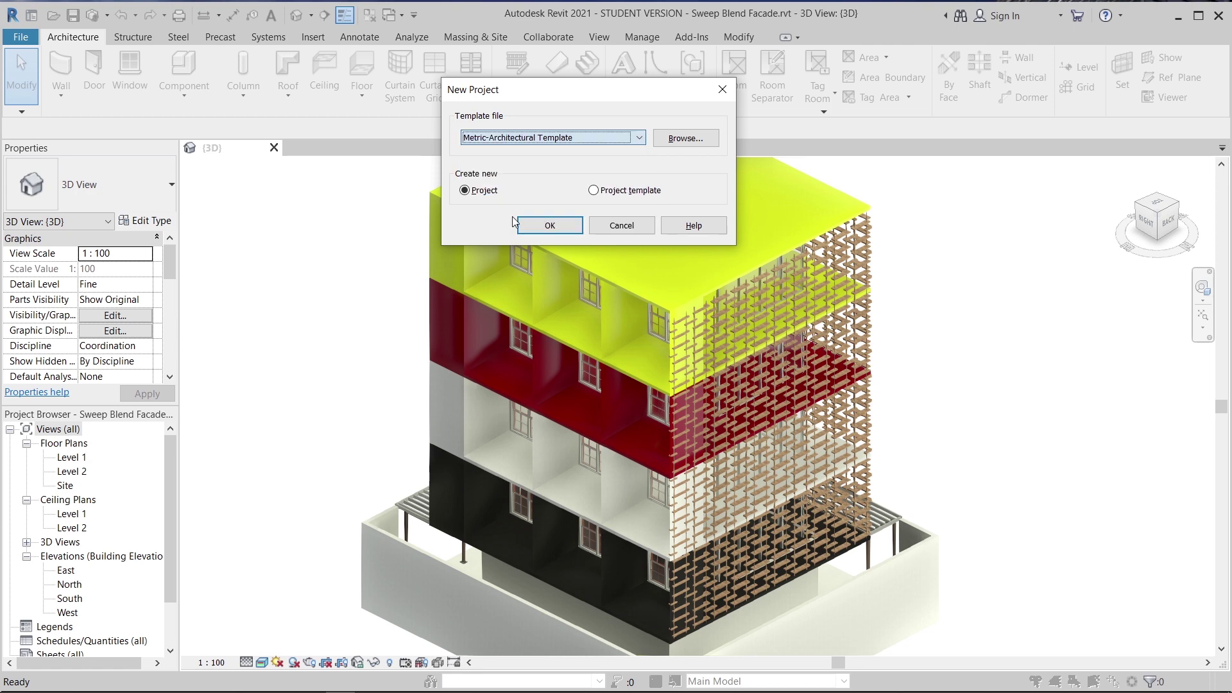
click(544, 225)
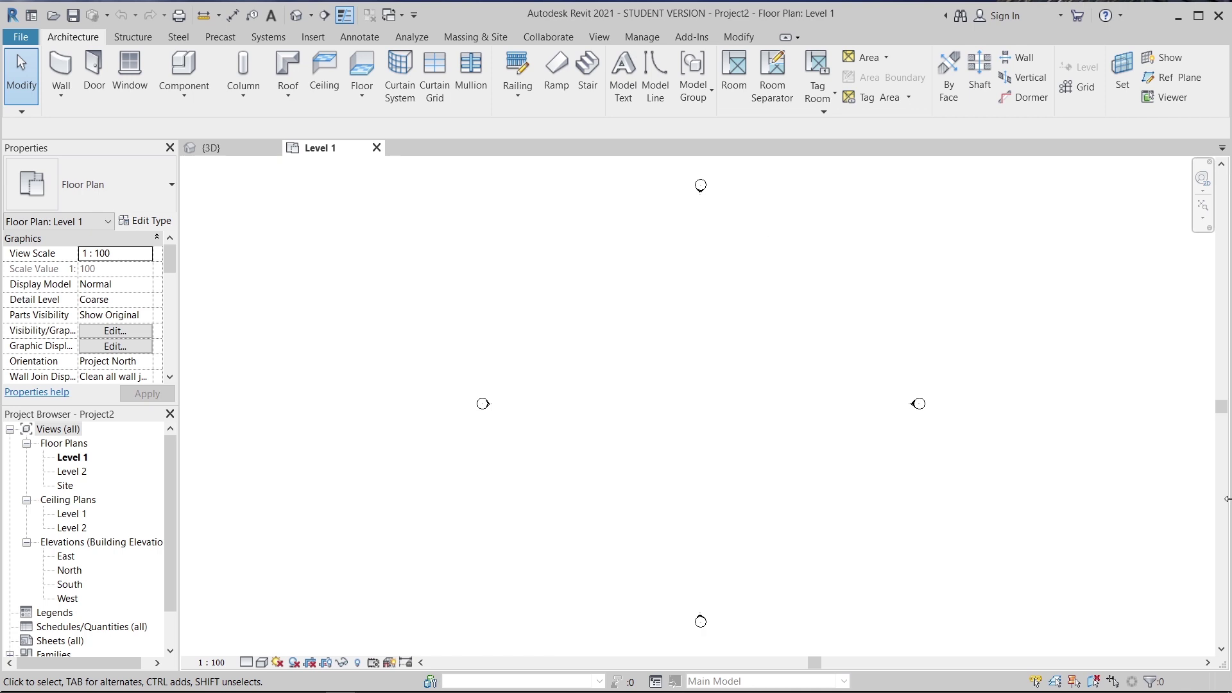
- In the South elevation, array Level 2 upward at 4000 mm spacing with an array count of 4
double_click(68, 584)
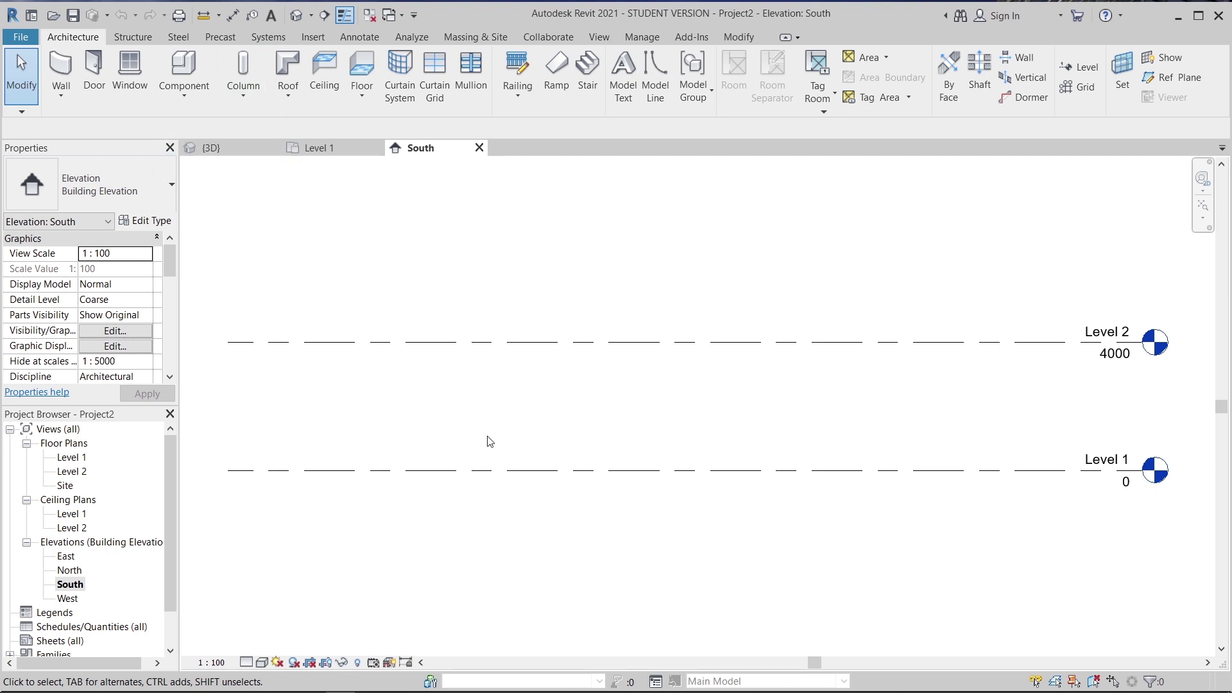
scroll(489, 441, down, 2)
click(634, 427)
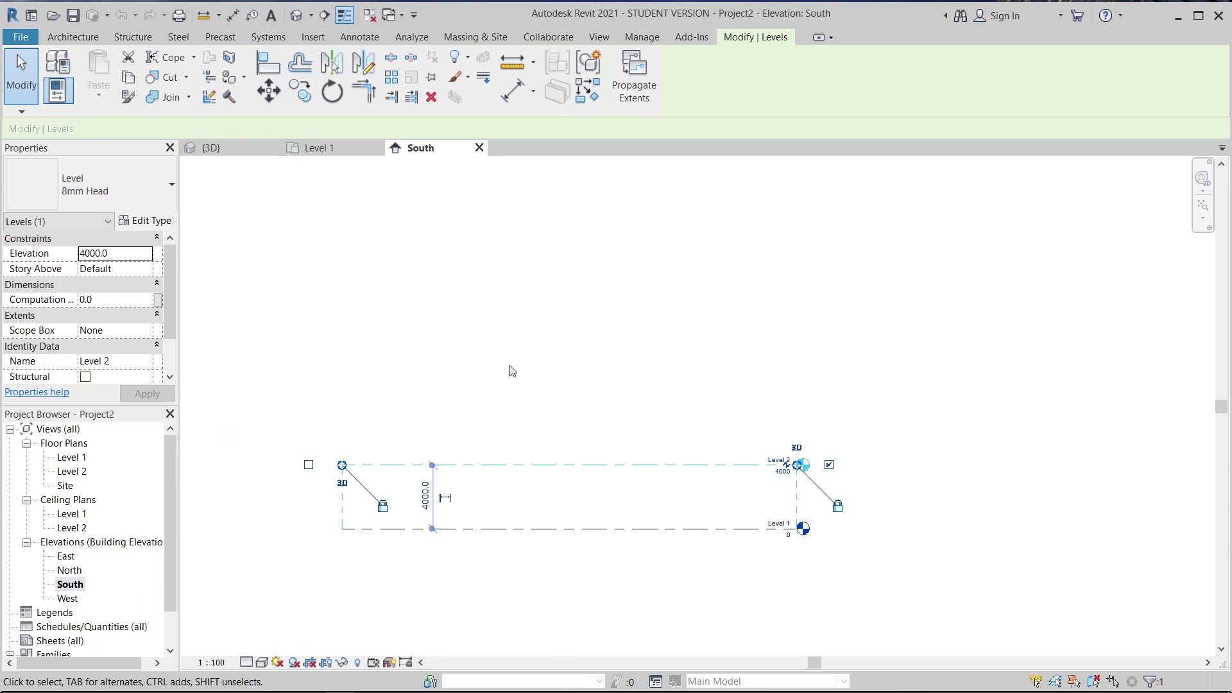
key(a)
key(r)
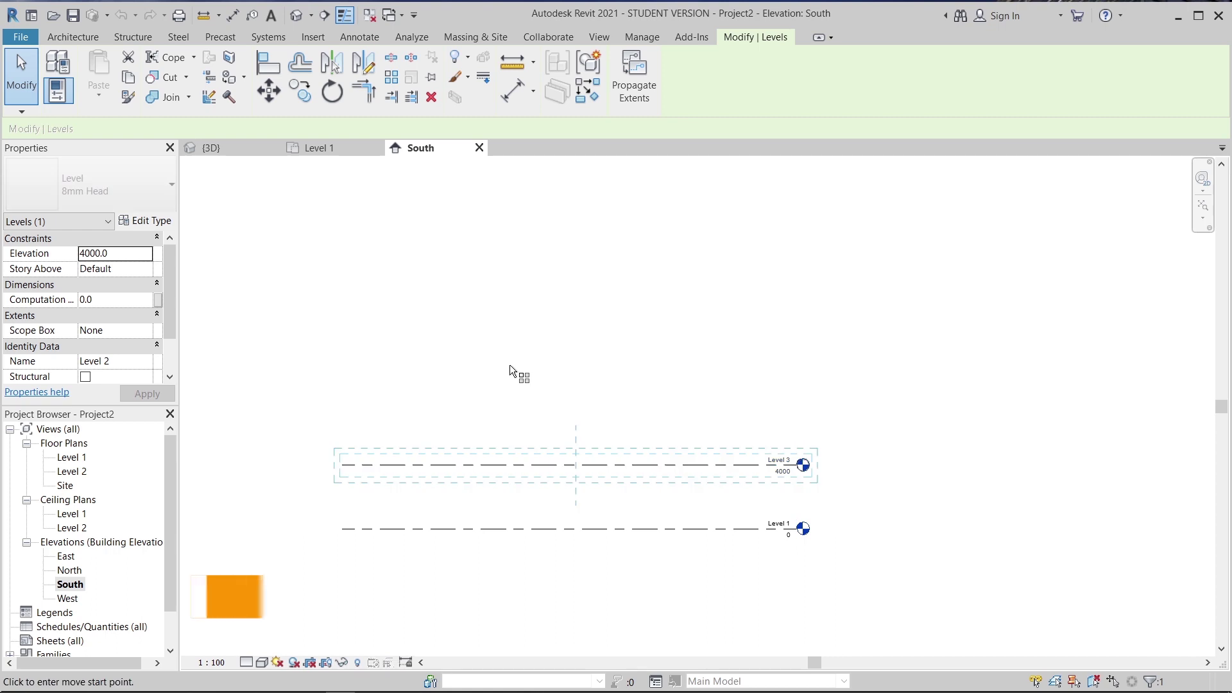
click(561, 464)
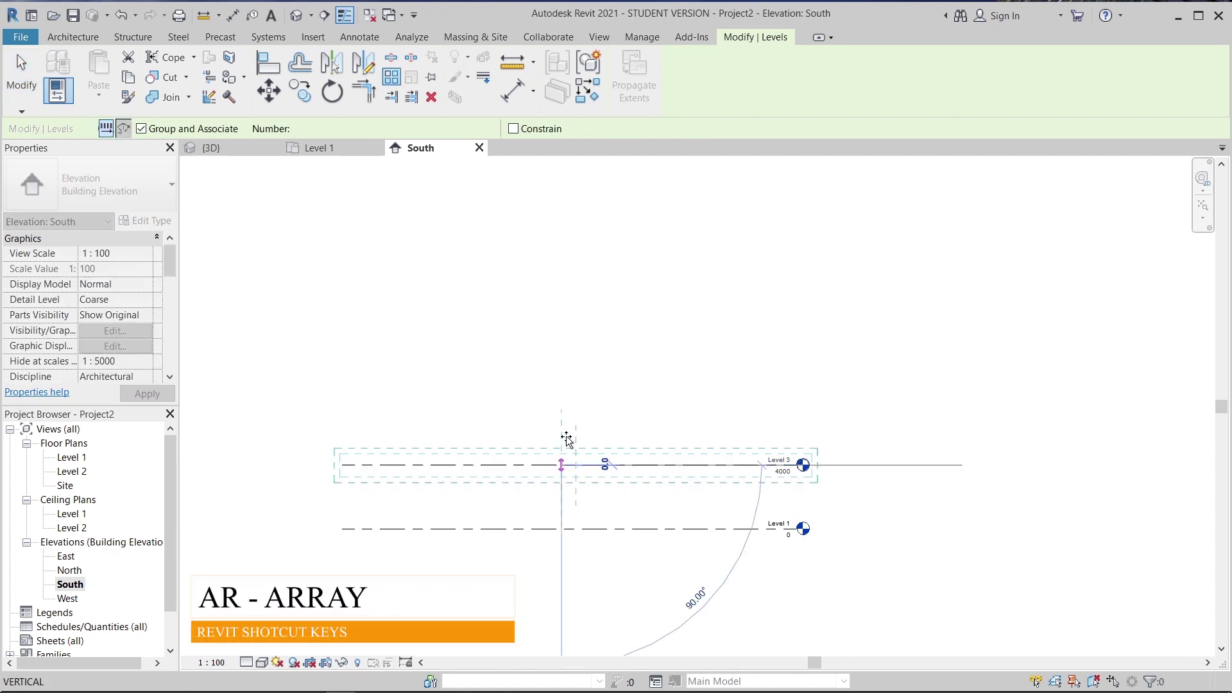
click(565, 412)
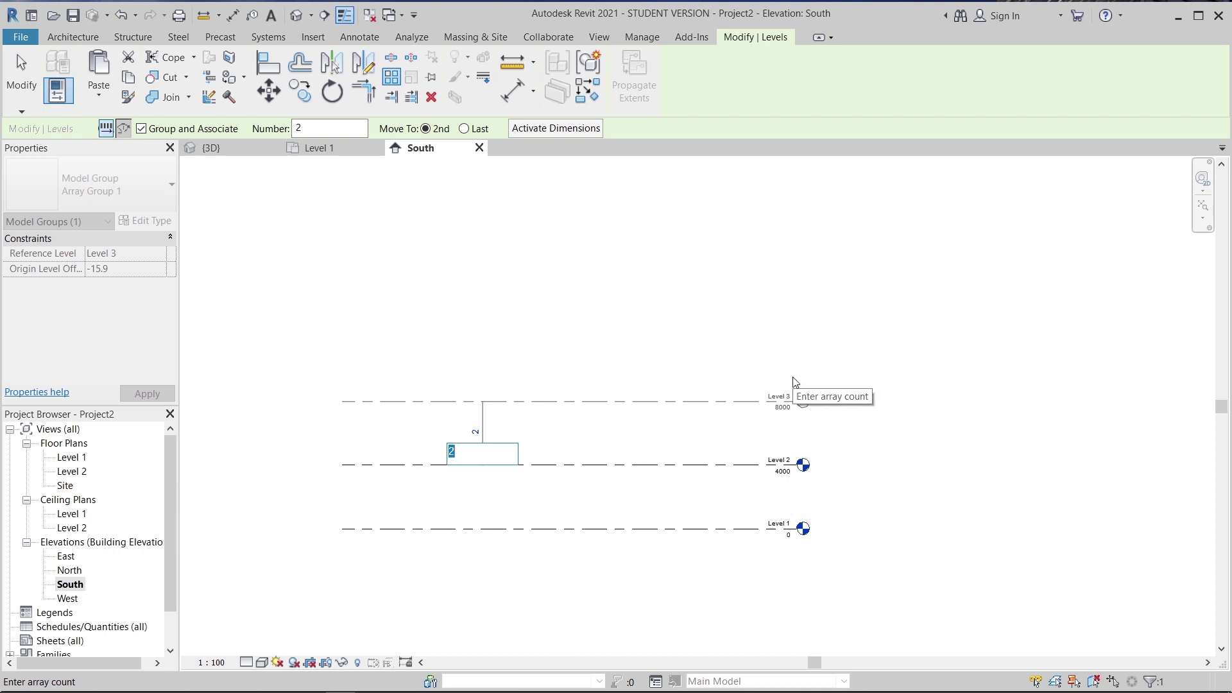
text(4)
key(Return)
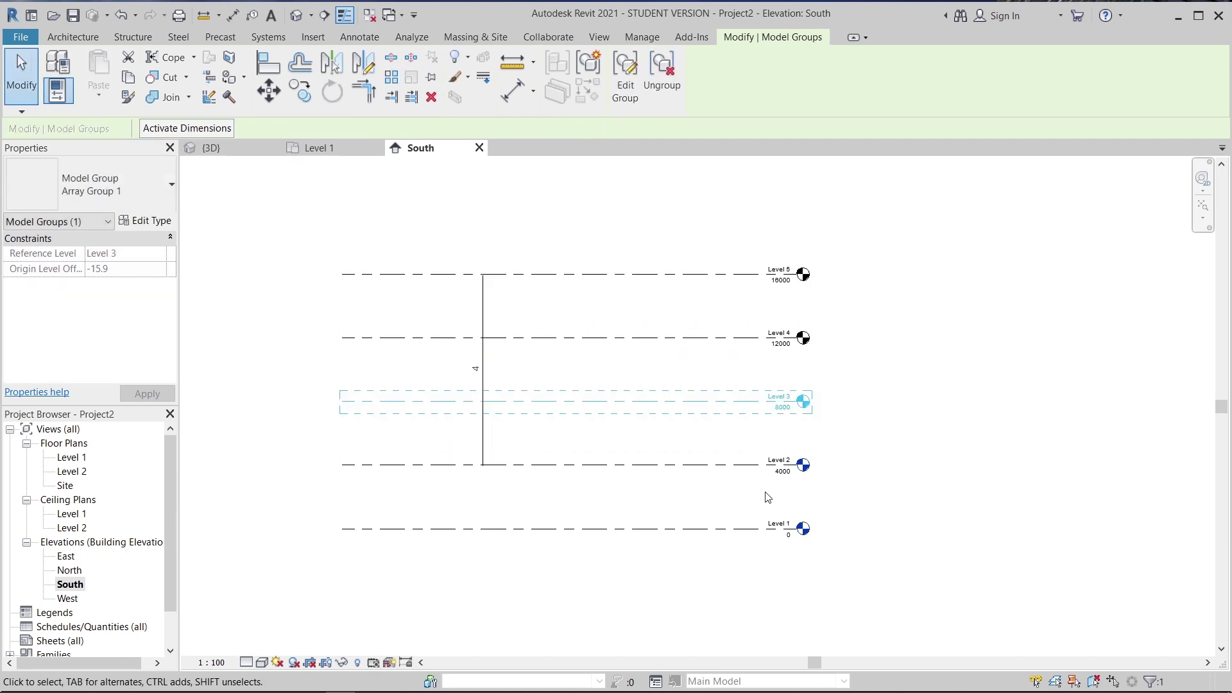
click(901, 377)
scroll(898, 378, down, 3)
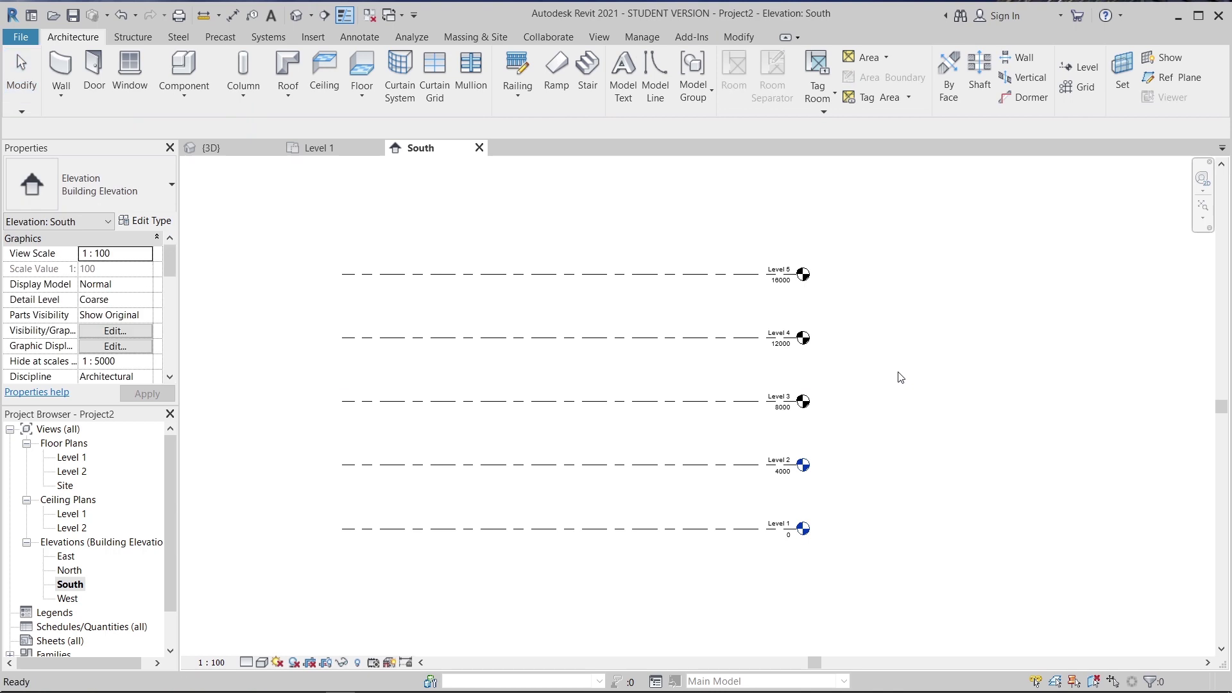
middle_drag(914, 420, 875, 412)
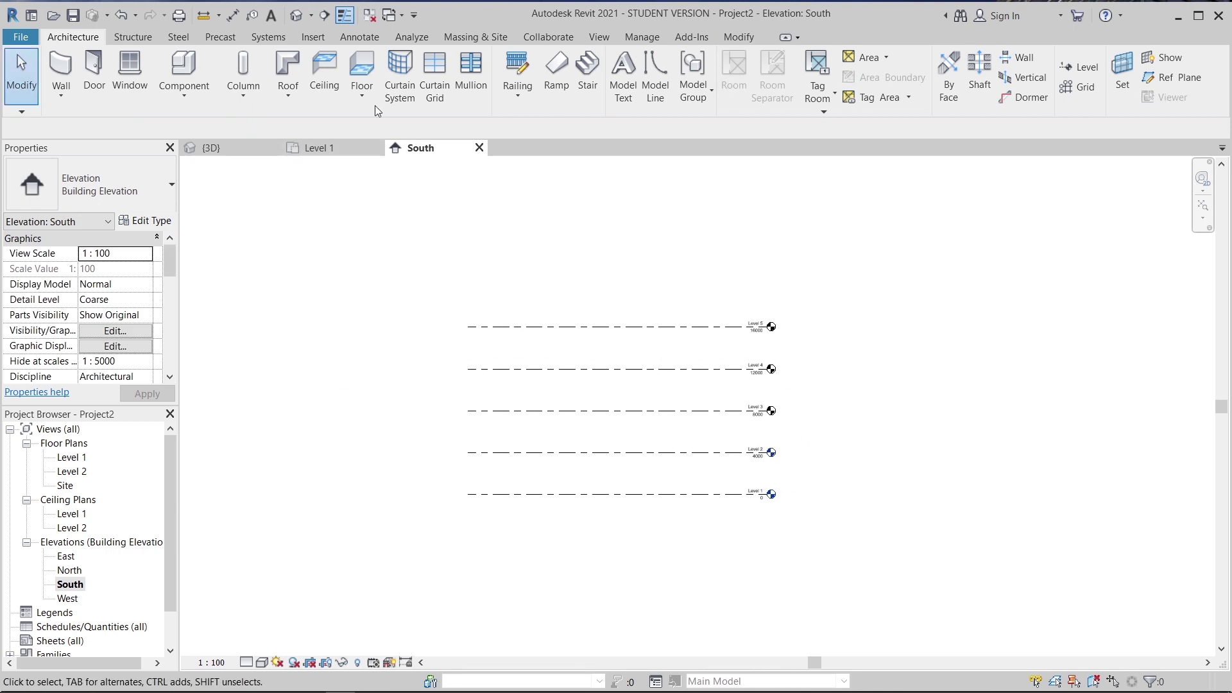
- Open the new project's default 3D view and orbit it so that all the levels are in sight
click(303, 17)
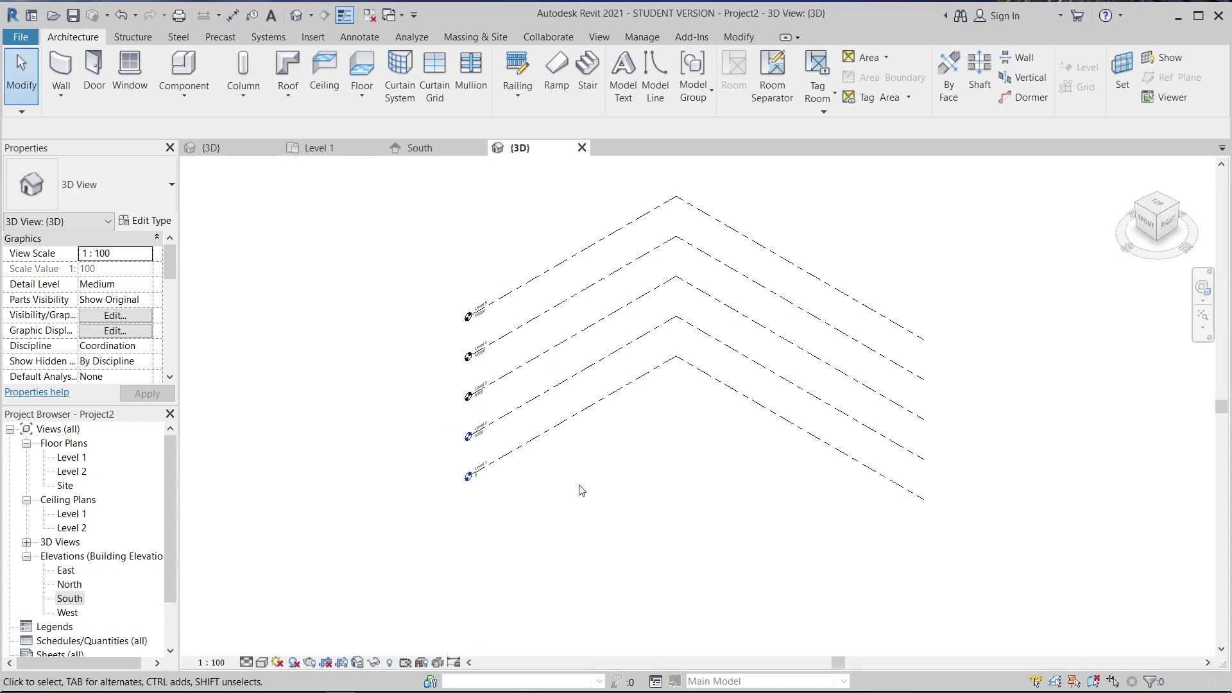
shift+middle_drag(481, 514, 524, 468)
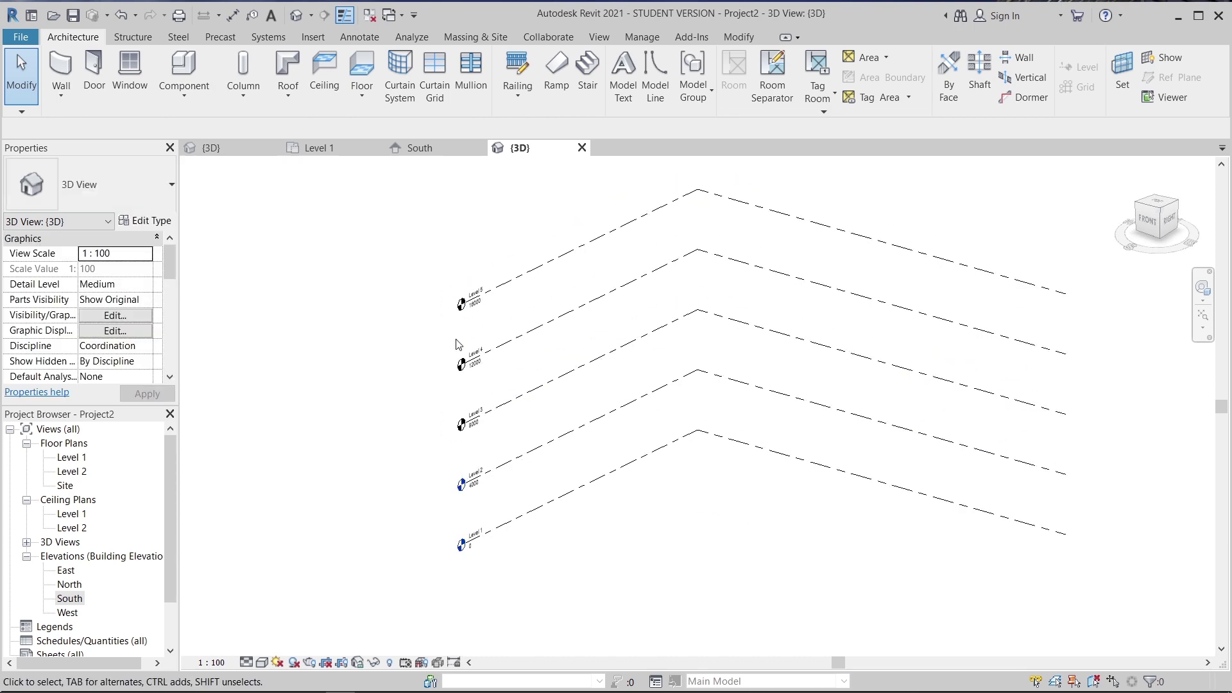
middle_drag(441, 451, 450, 392)
middle_drag(747, 515, 738, 545)
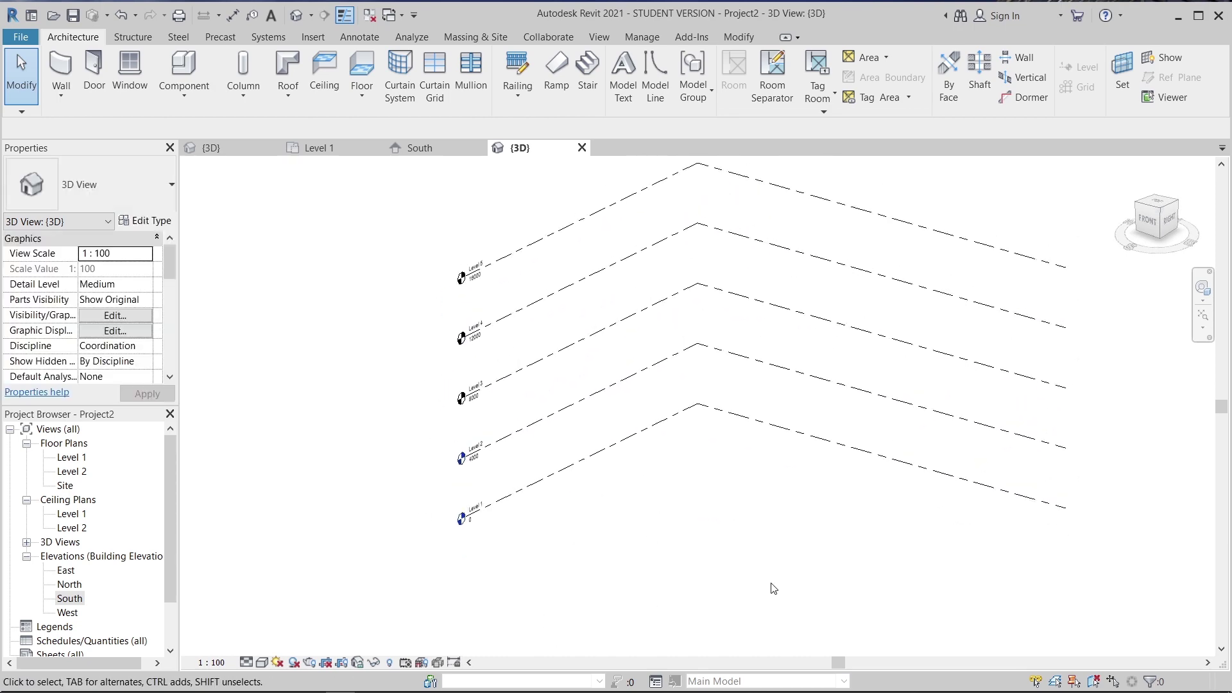
drag(545, 599, 421, 221)
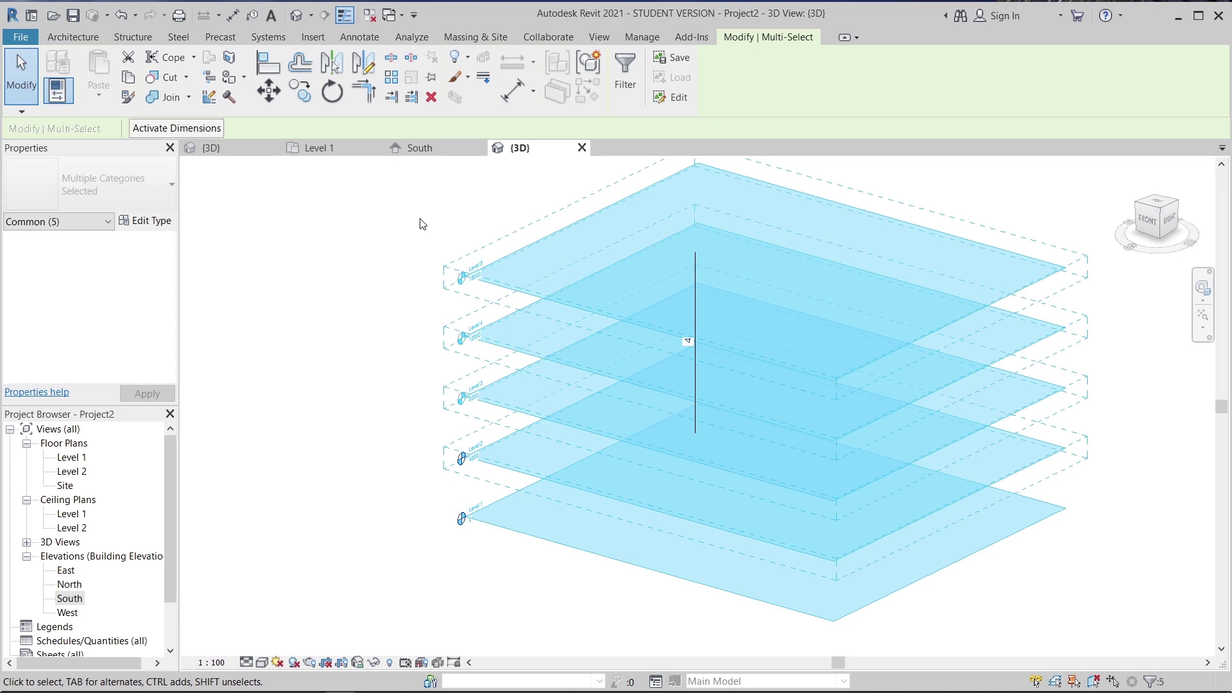
right_click(421, 222)
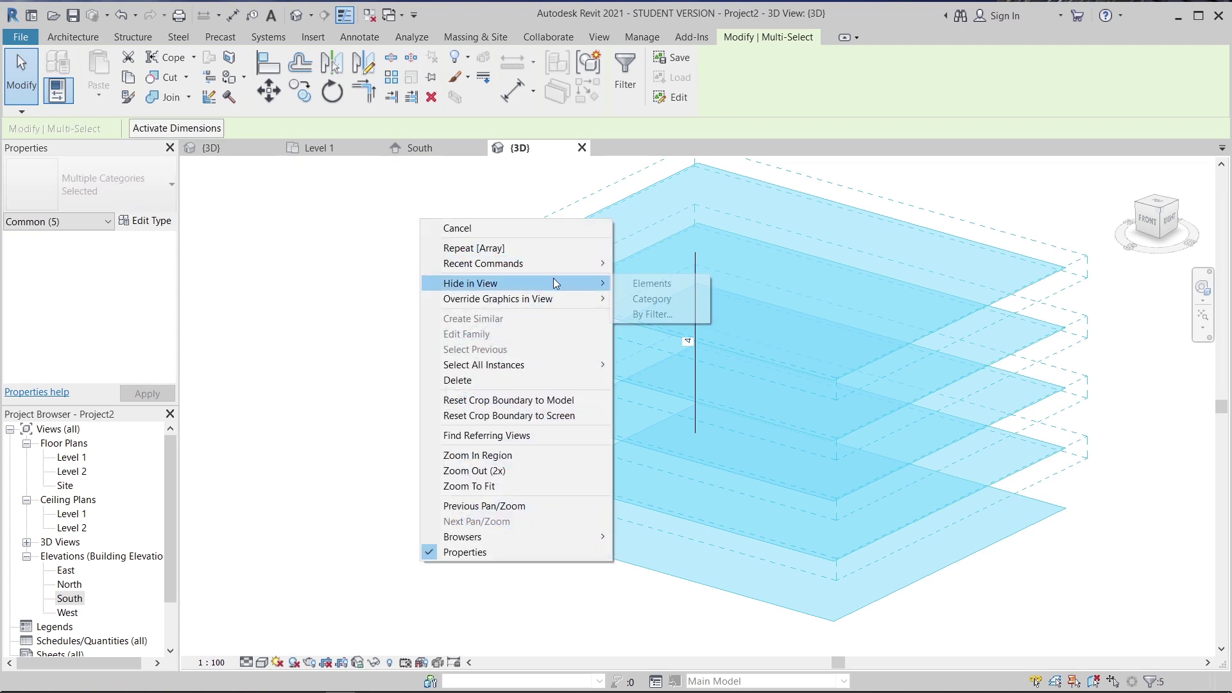
click(354, 295)
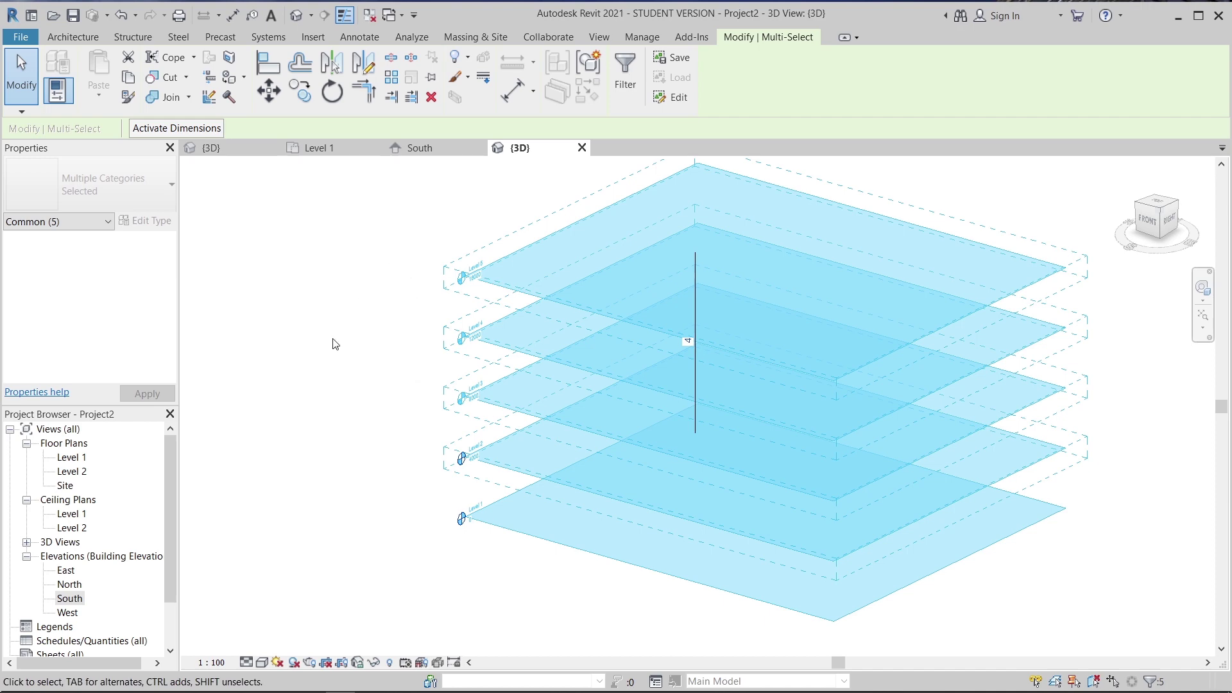
middle_drag(687, 344, 701, 366)
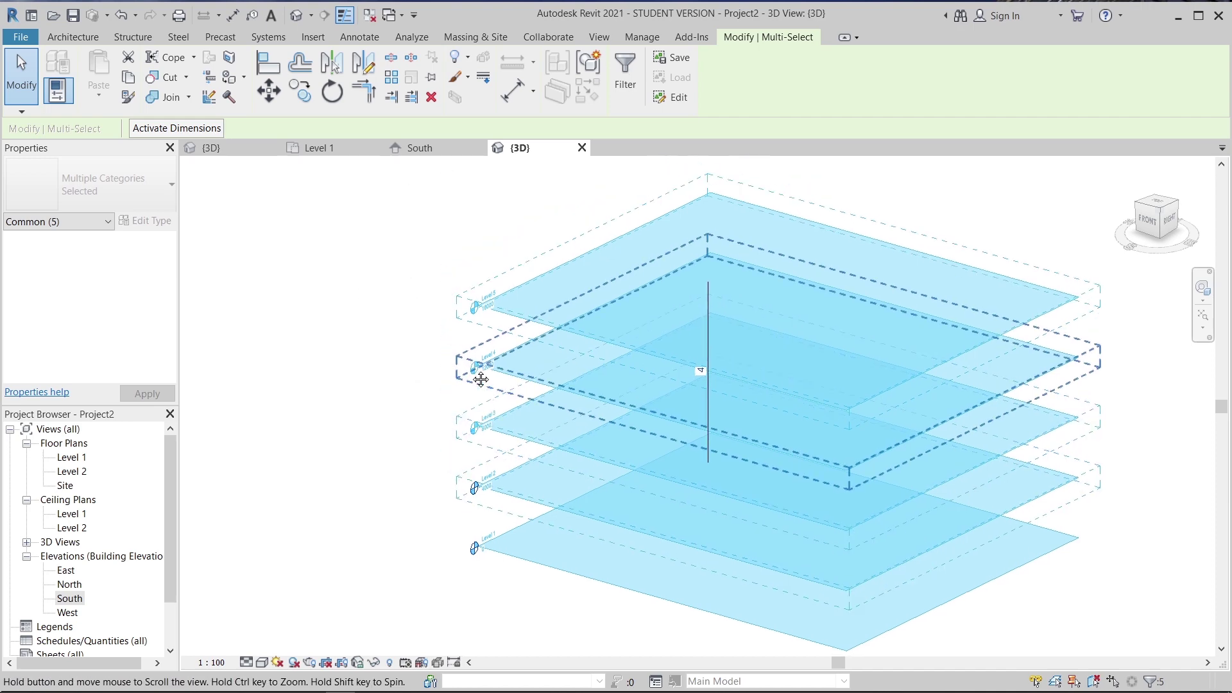
middle_drag(446, 344, 454, 335)
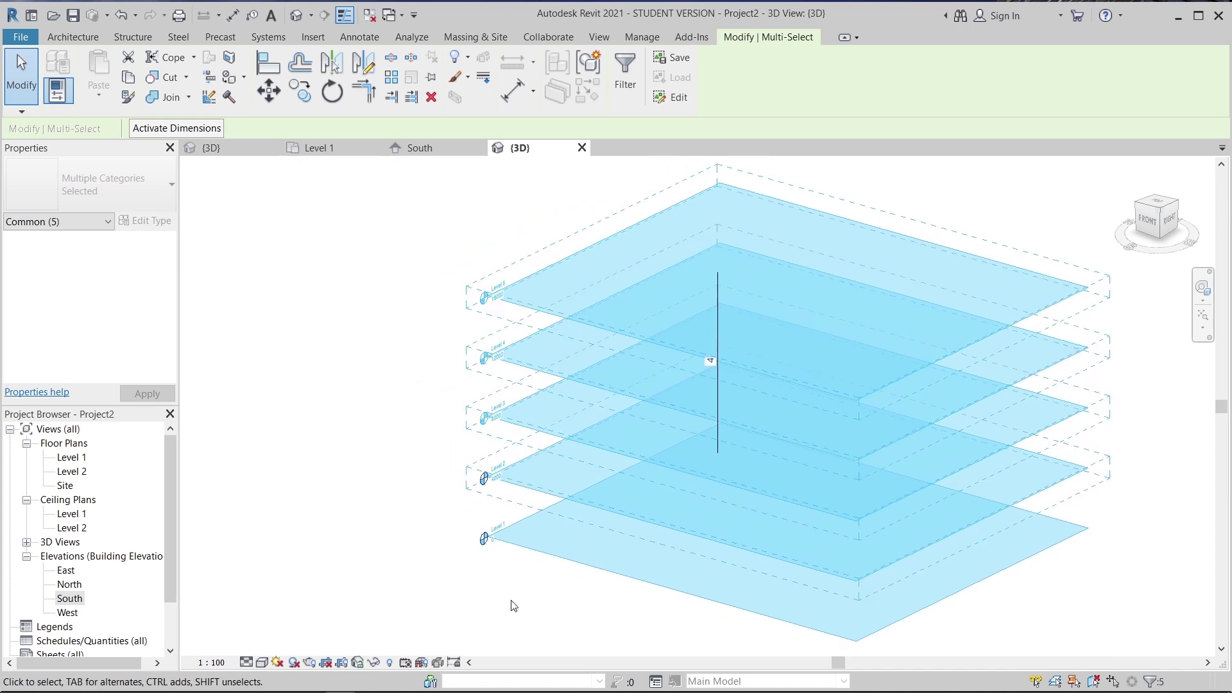
key(Delete)
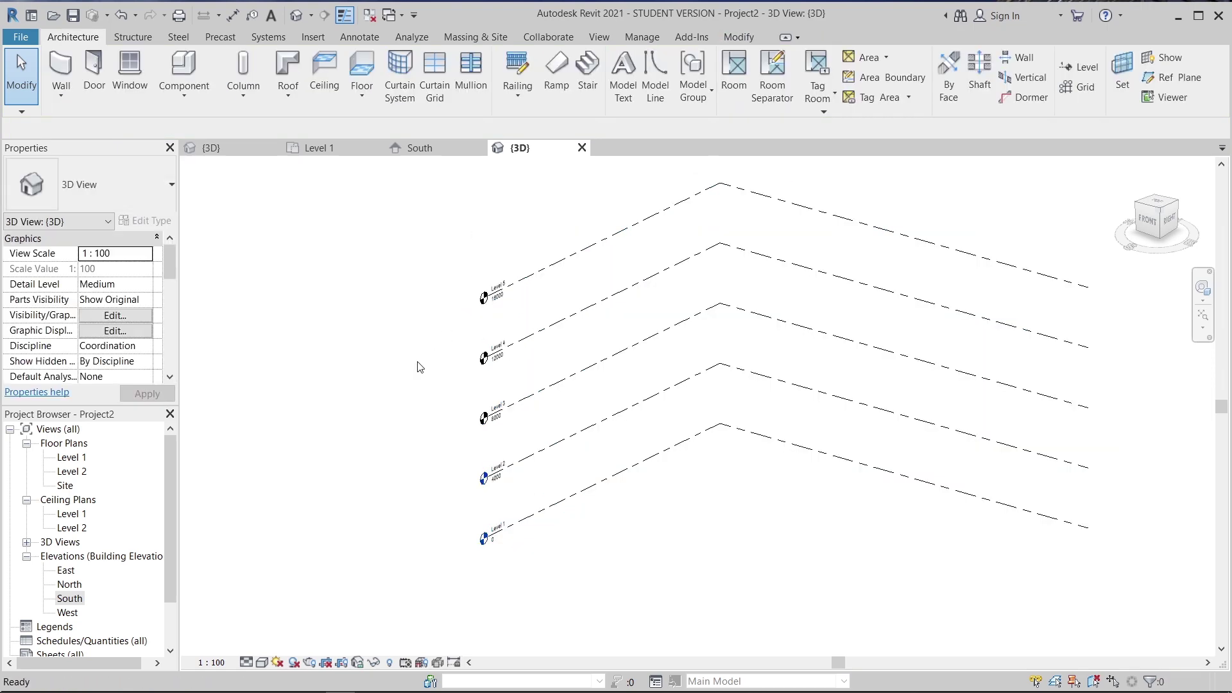
- Hide the Levels annotation category in the 3D view through its visibility/graphic overrides
key(v)
key(g)
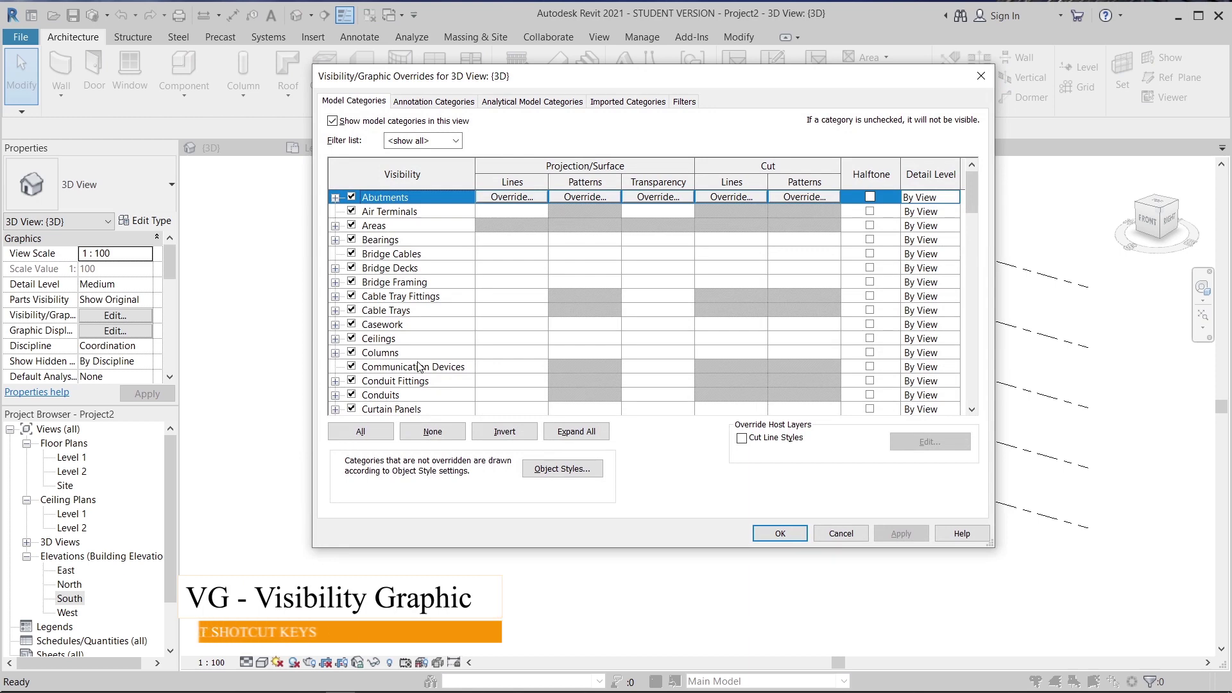
click(456, 105)
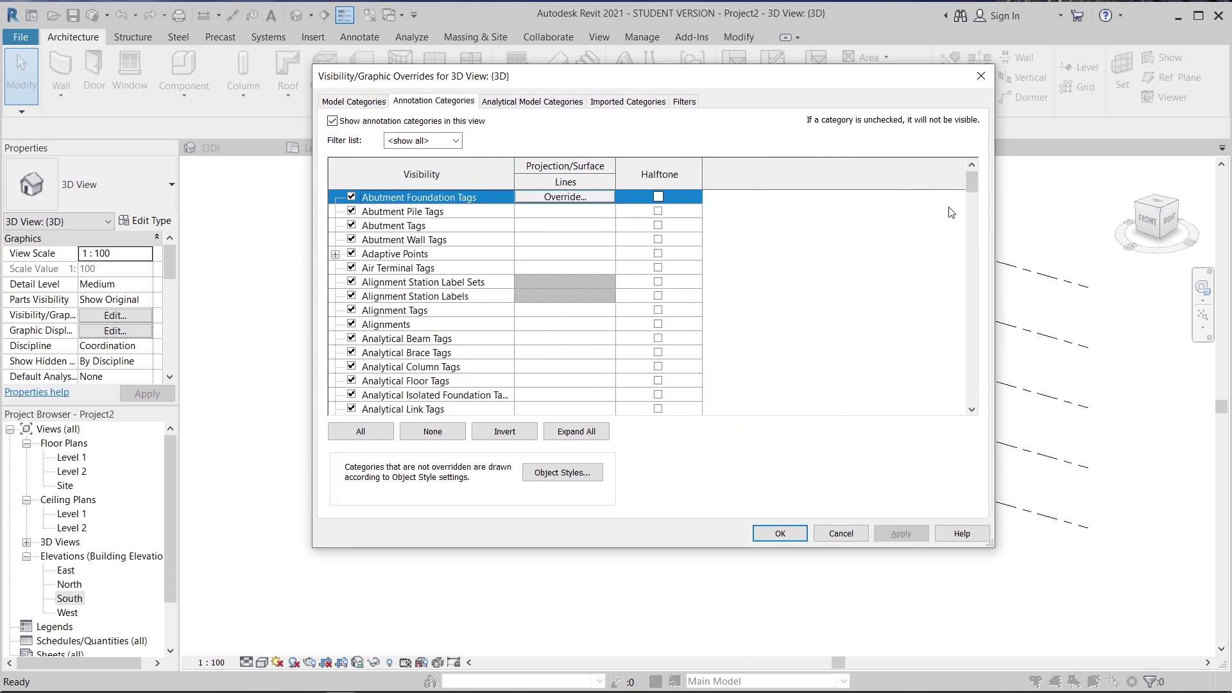
drag(969, 187, 969, 277)
click(351, 367)
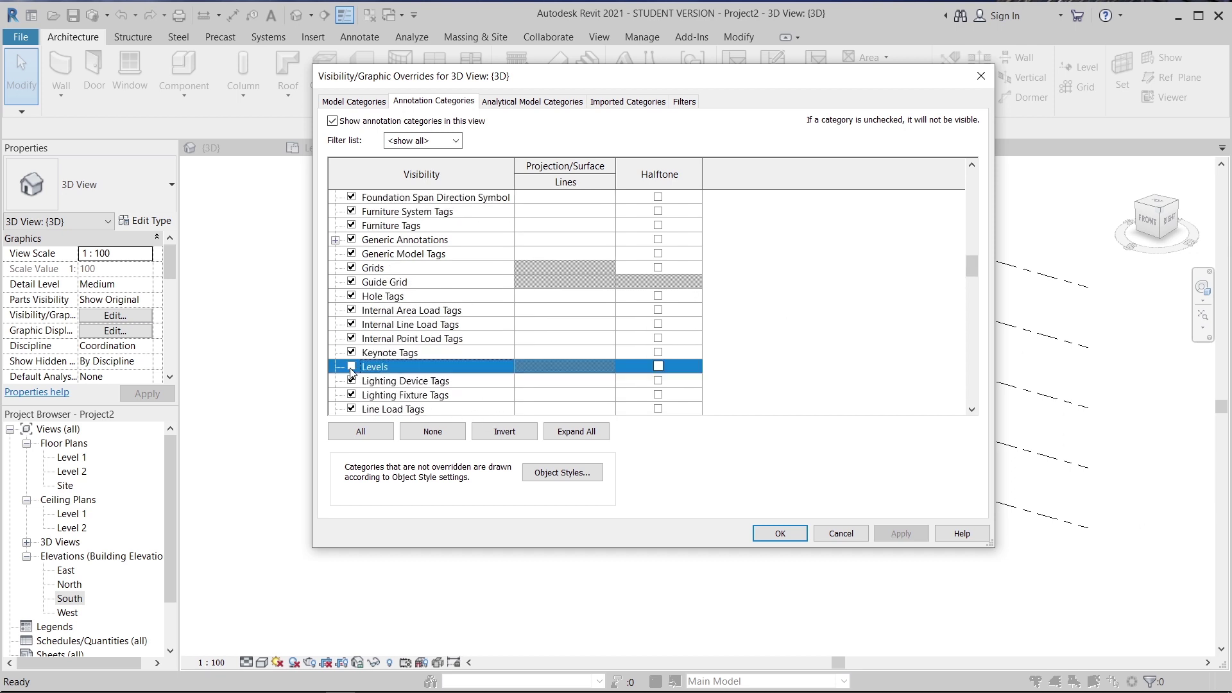
click(901, 533)
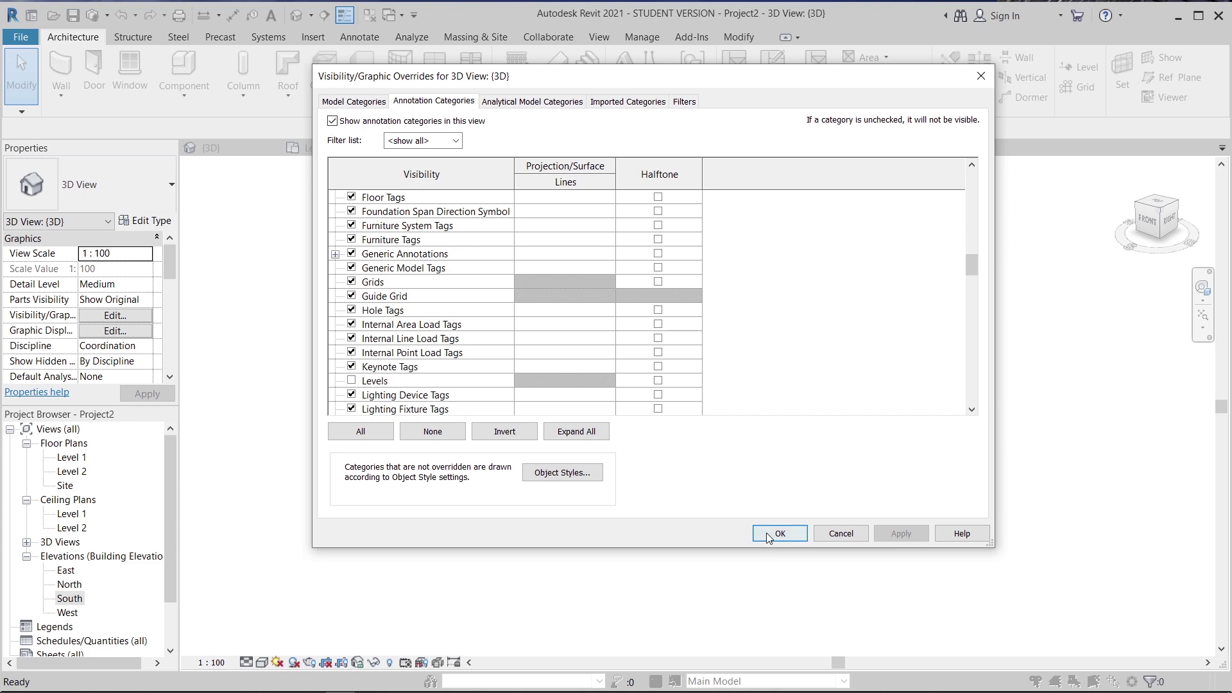
click(768, 533)
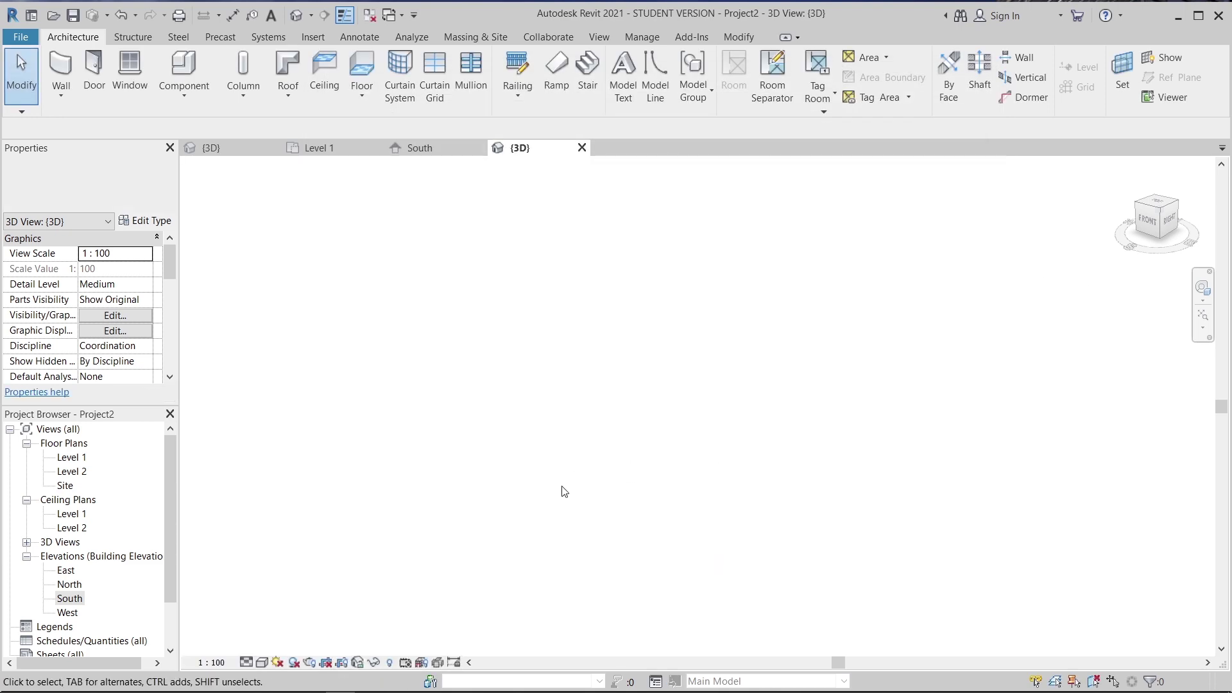
- From the top view, start a Generic 150mm floor on Level 1 and sketch a rectangular boundary about 5400 by 4800 mm
click(1148, 224)
click(1156, 201)
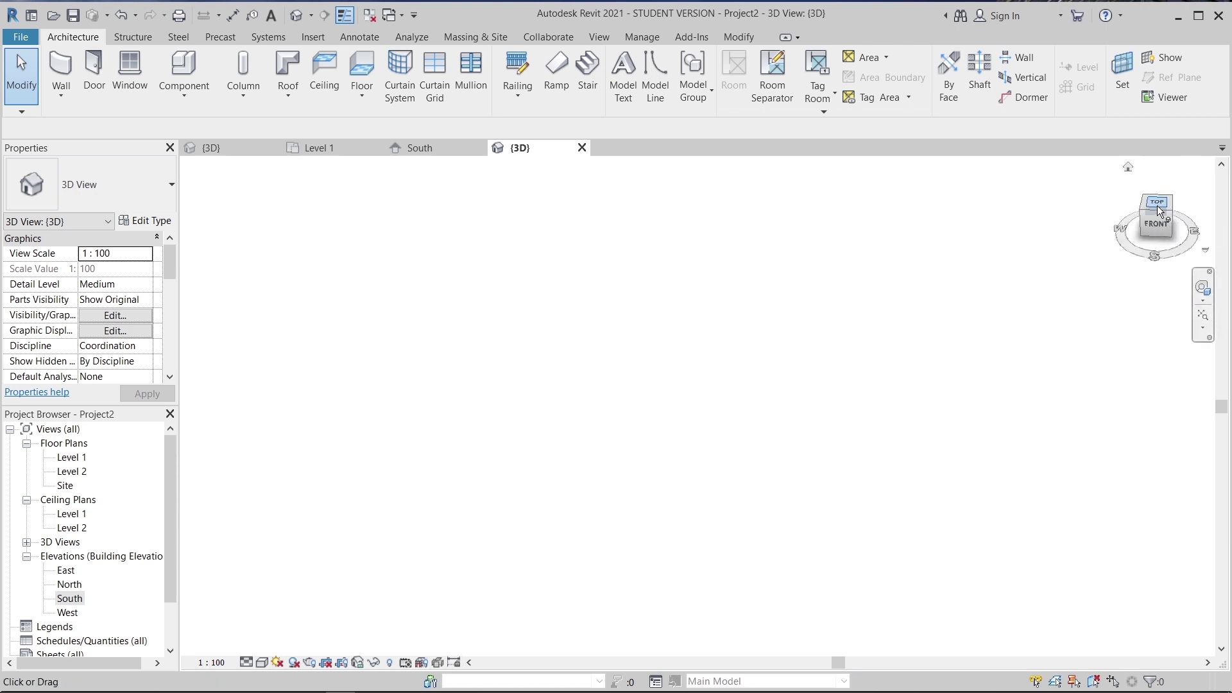
click(1157, 211)
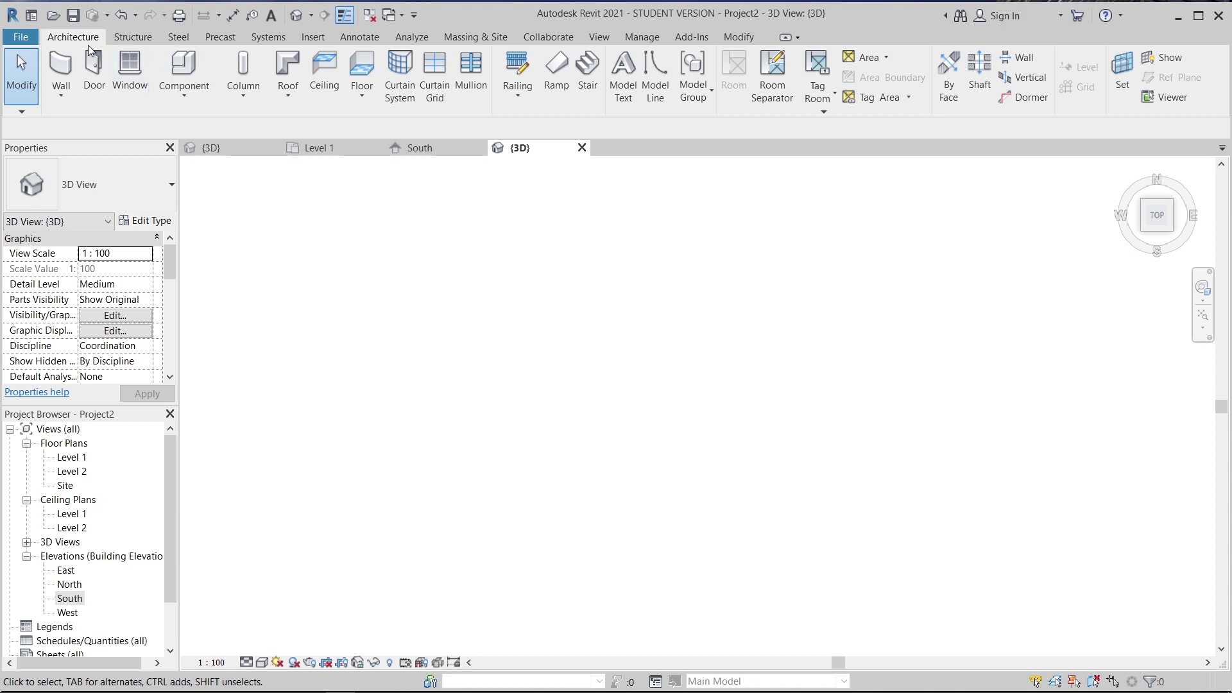
click(362, 70)
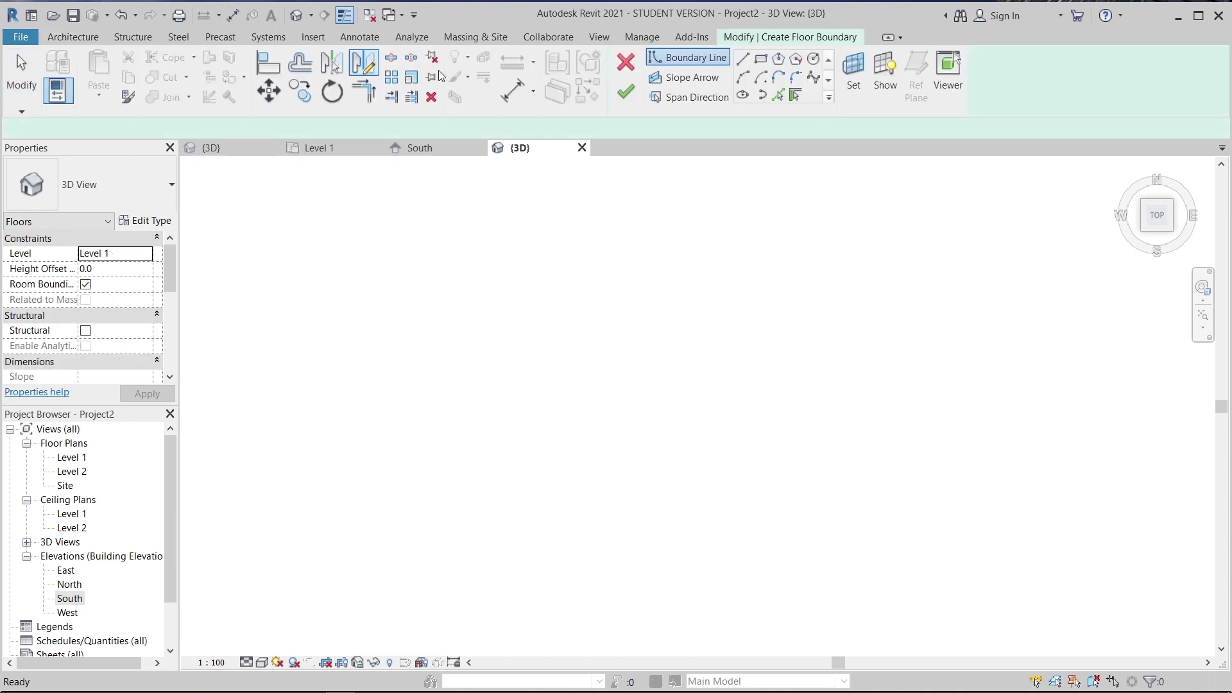
click(761, 59)
click(569, 335)
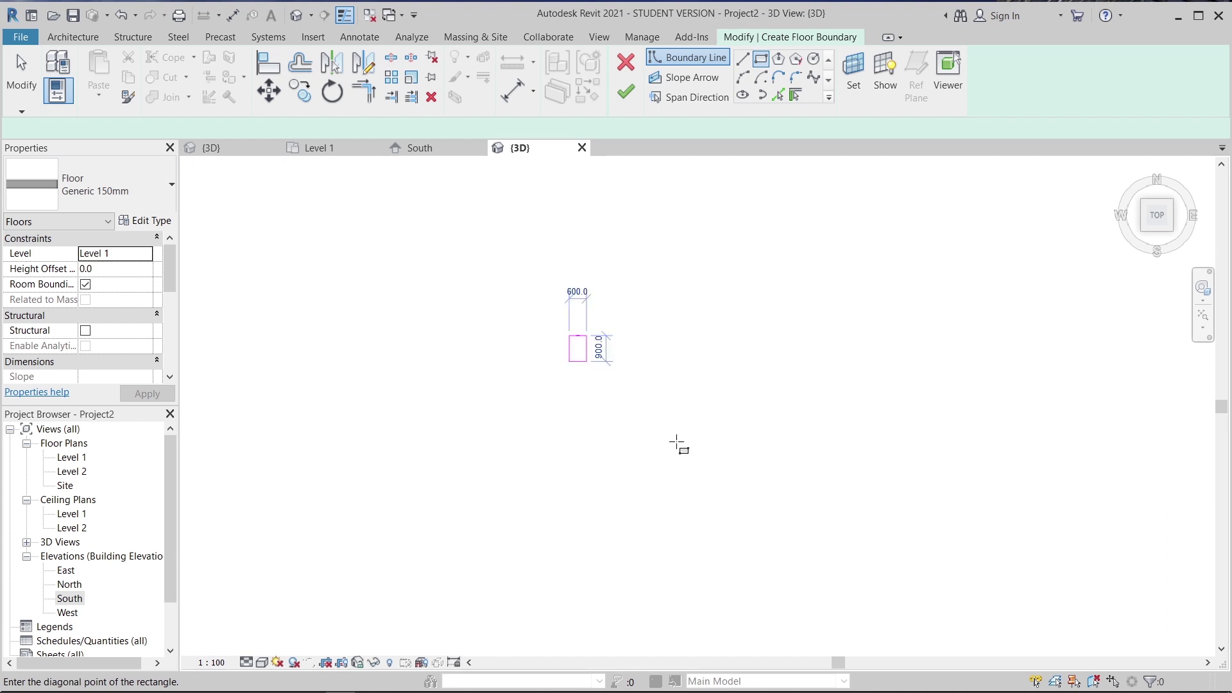
click(726, 473)
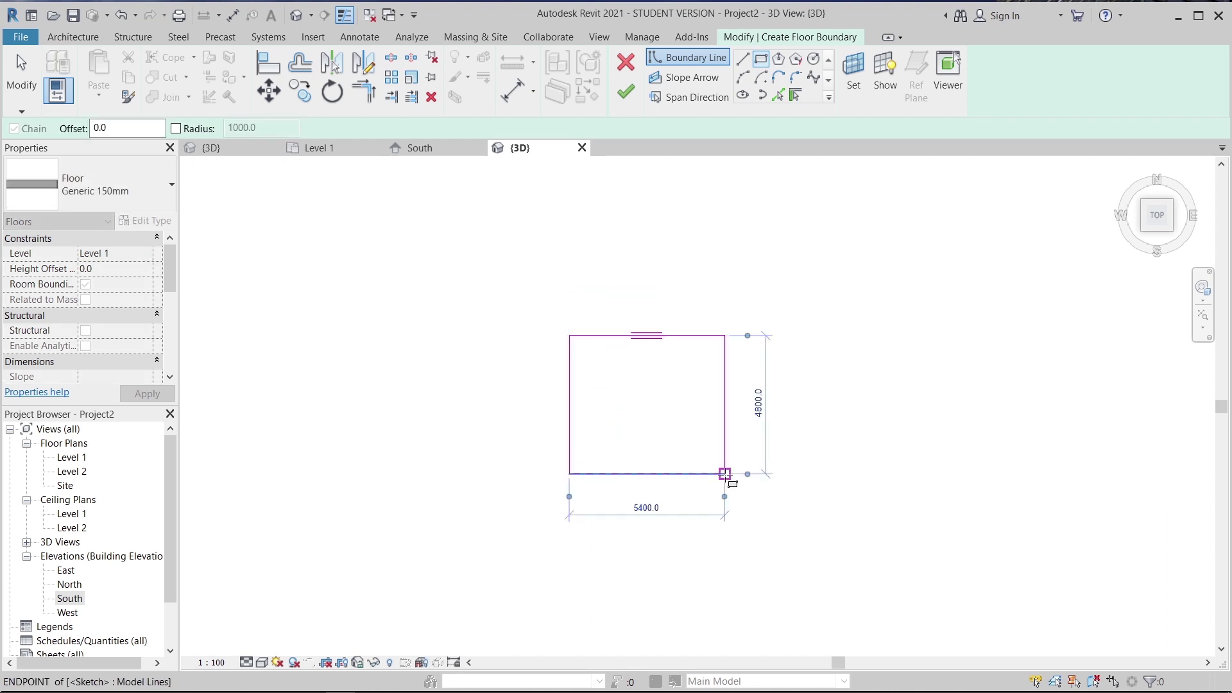
- Set the floor boundary to 12000 mm wide and 14000 mm long, and finish the floor
click(641, 514)
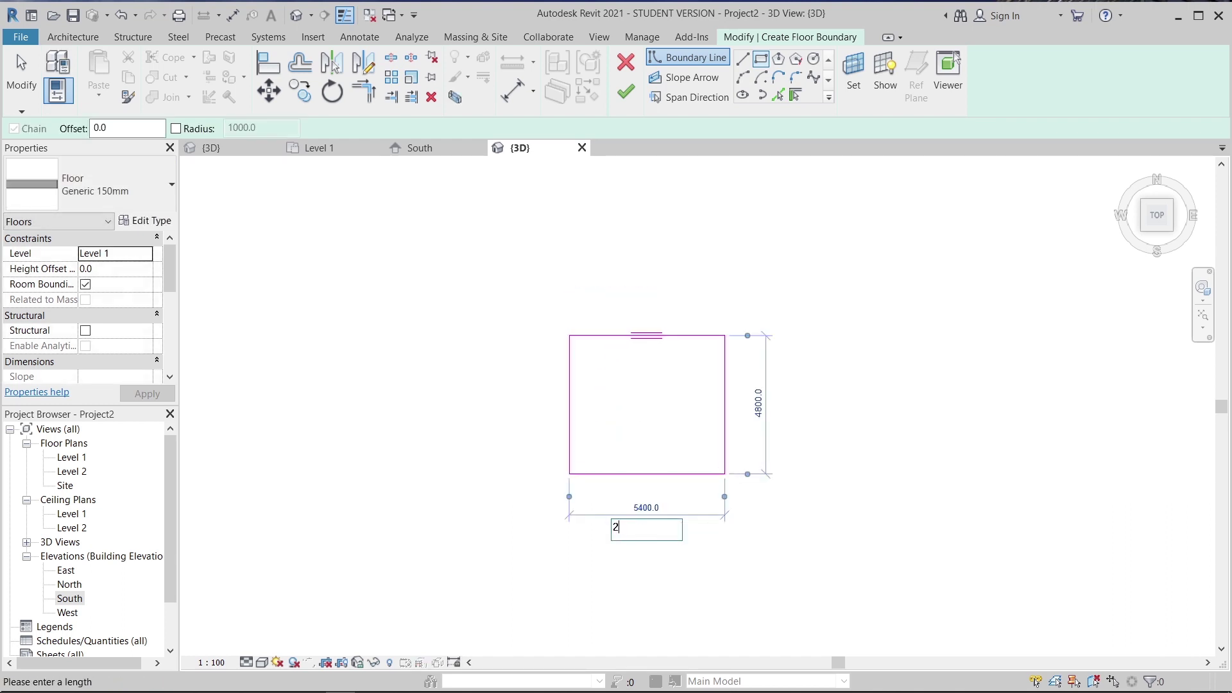
text(000)
key(Return)
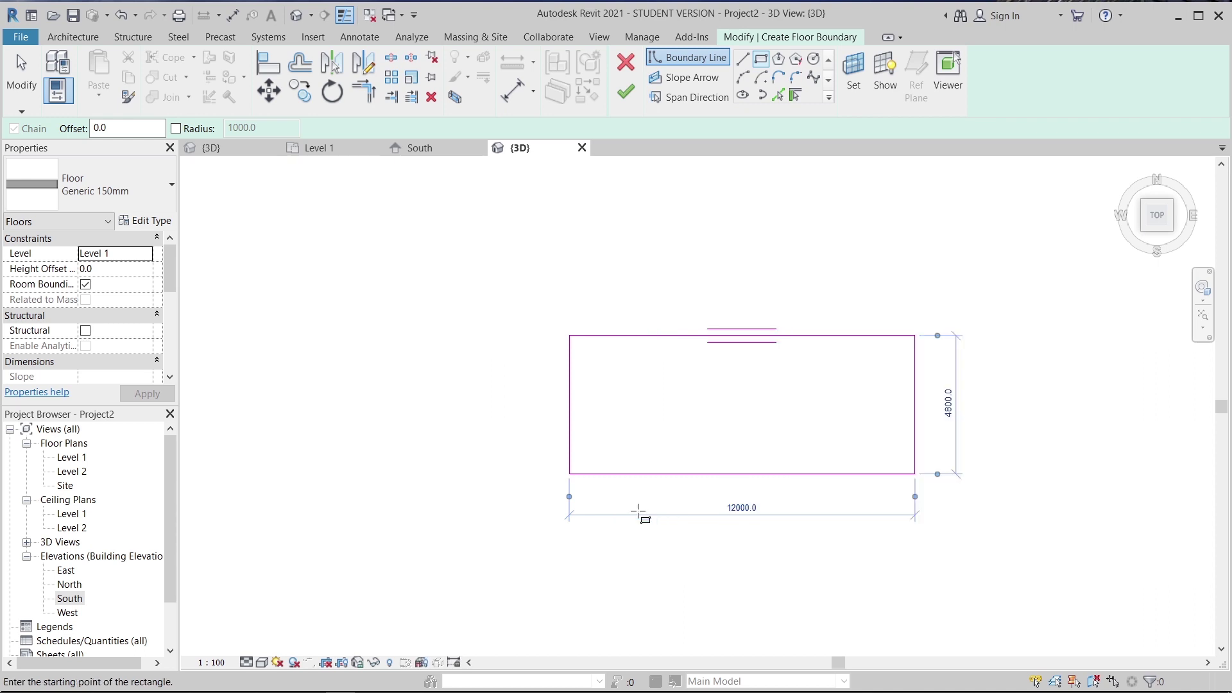
click(950, 416)
text(14000)
key(Return)
key(Escape)
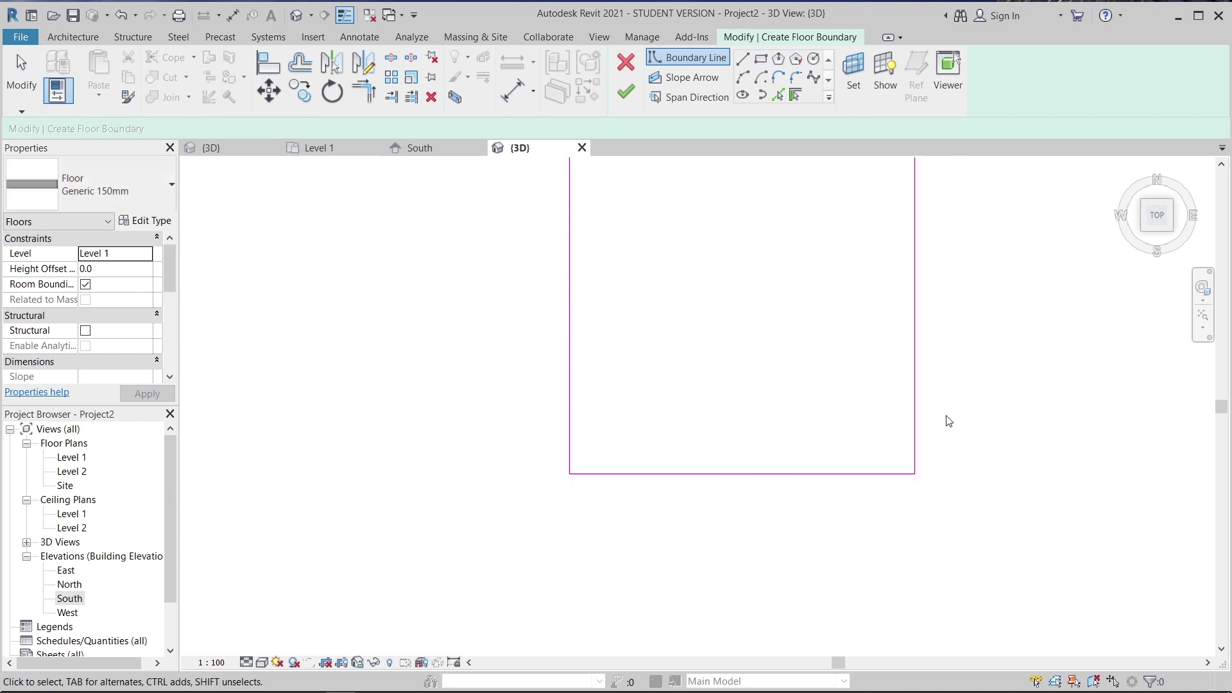
scroll(876, 417, down, 3)
middle_drag(863, 423, 720, 443)
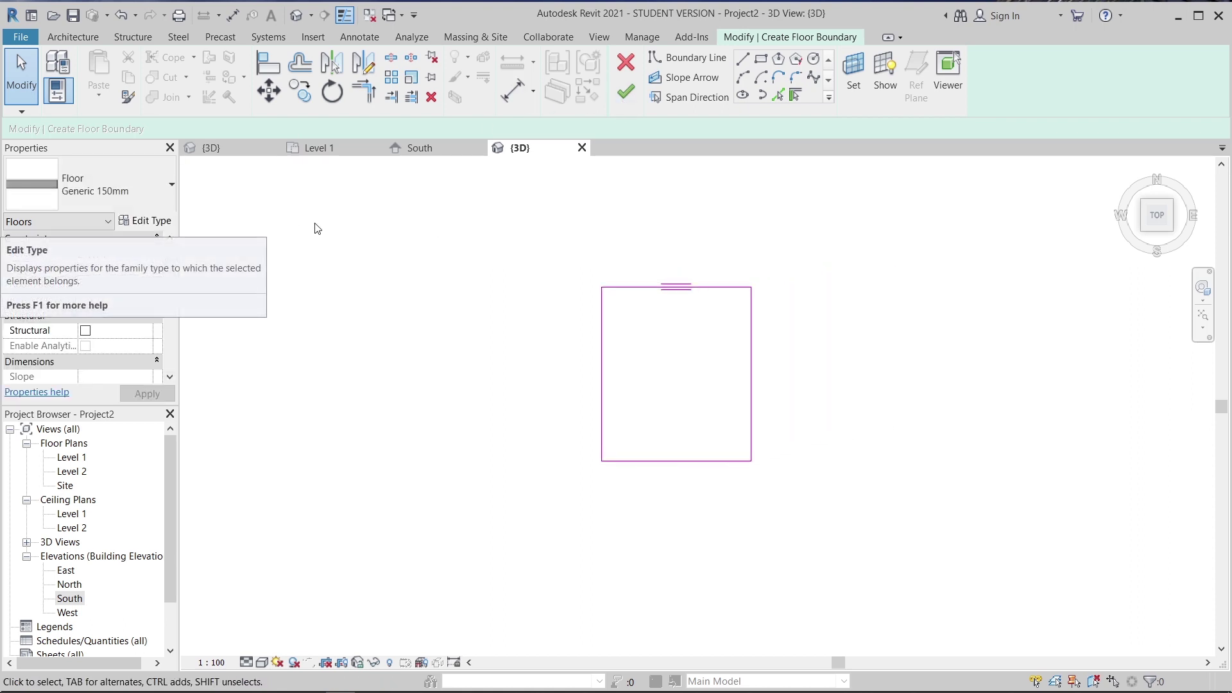
click(626, 92)
mouse_move(818, 298)
middle_down()
mouse_move(844, 322)
mouse_move(836, 330)
middle_up()
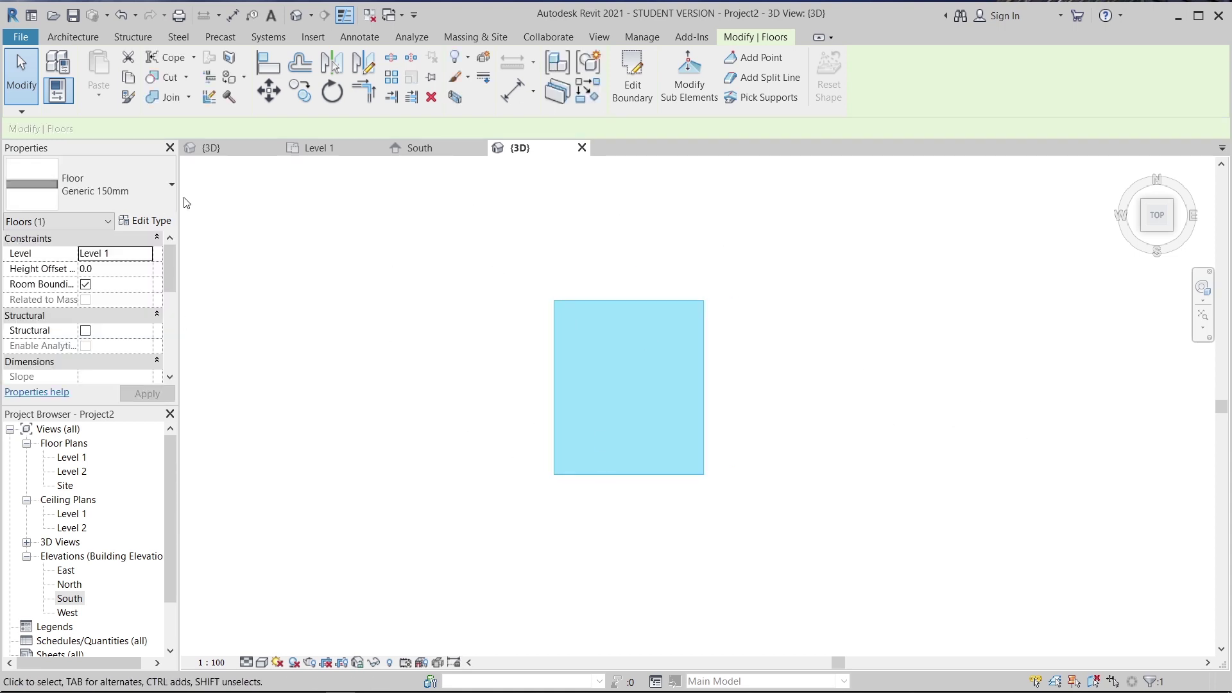
- Paste the copied floor aligned to Levels 2 through 5
click(99, 101)
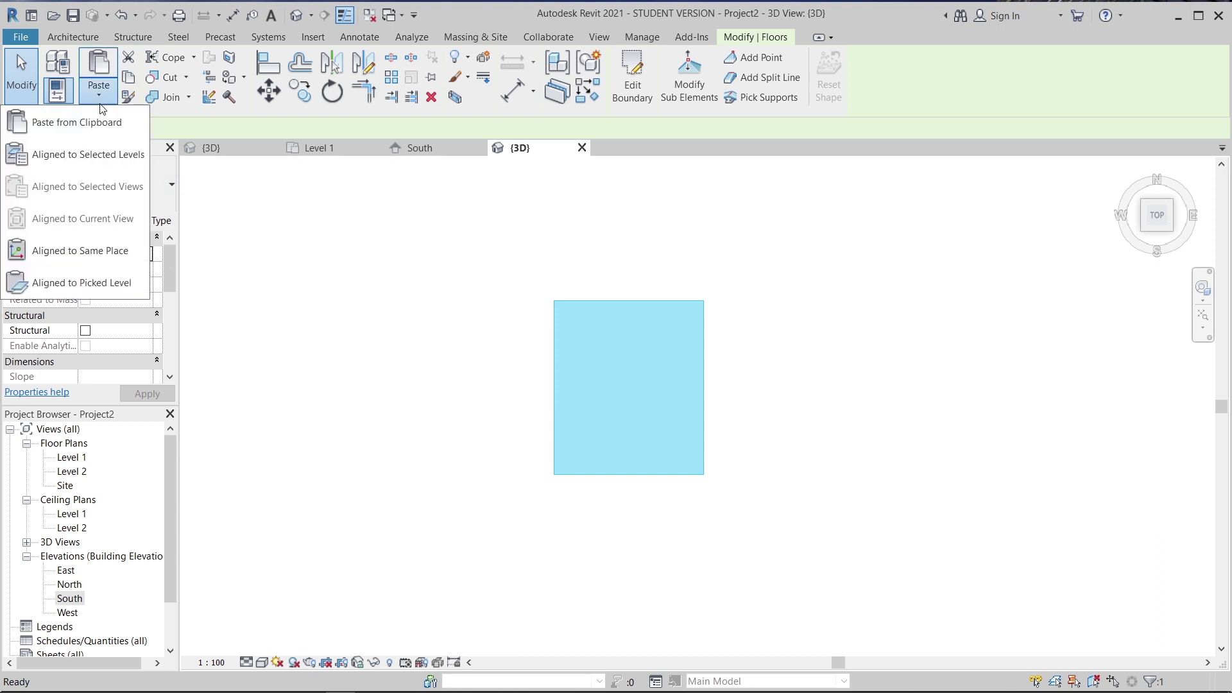
click(102, 154)
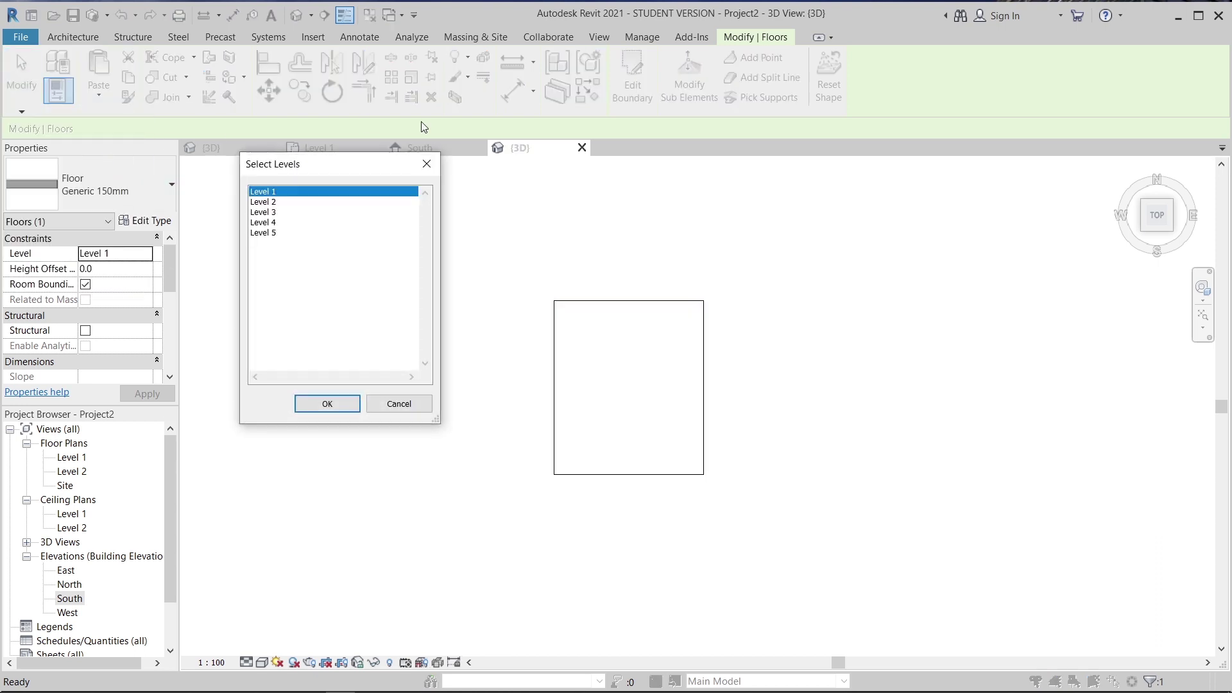
click(288, 203)
shift+click(260, 237)
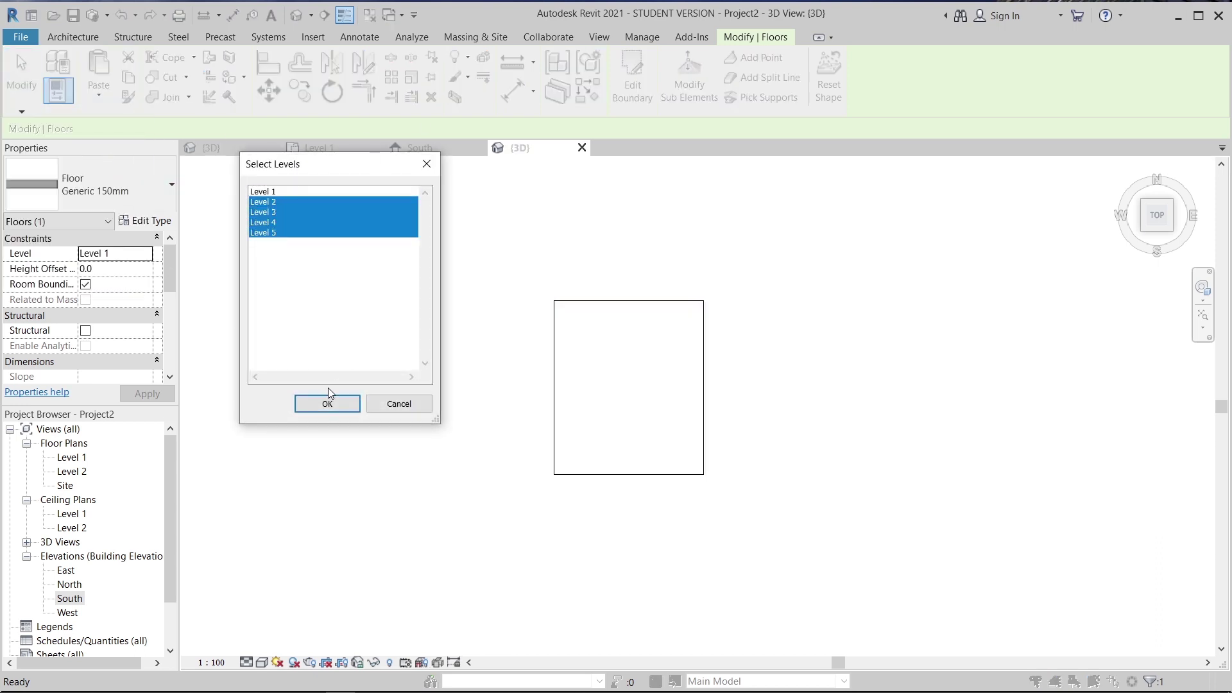
click(326, 403)
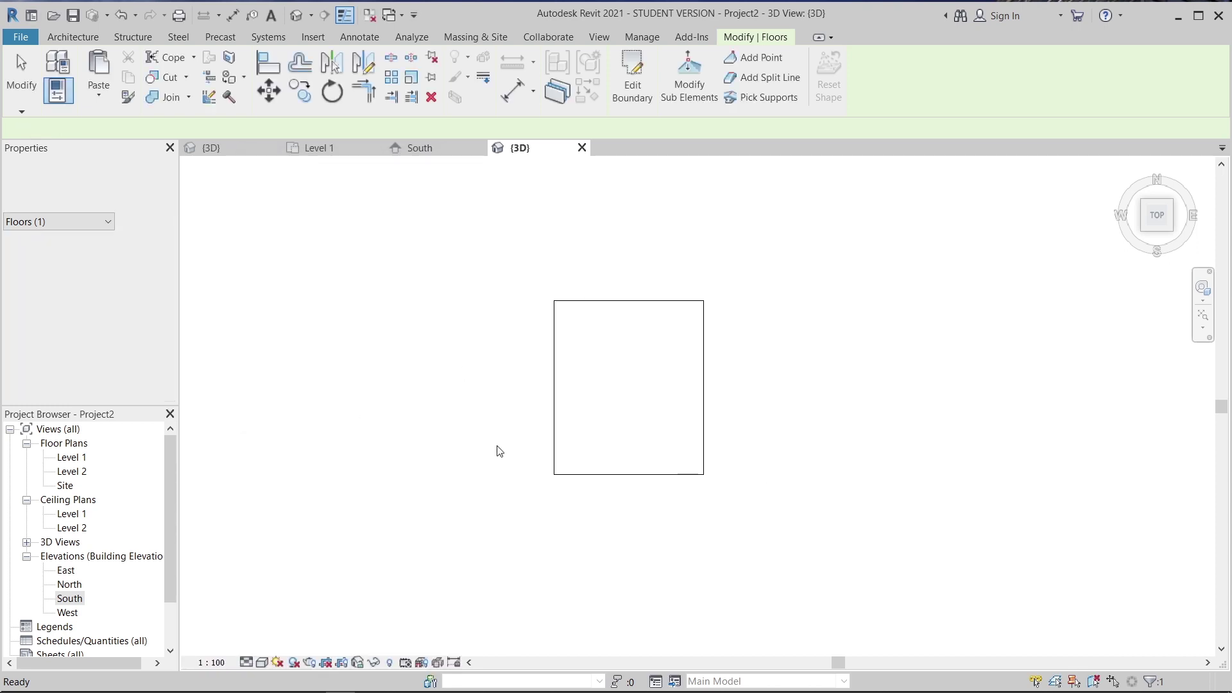
- Examine the stacked floor slabs from several sides and compare them with the Sweep Blend Facade reference building
scroll(609, 331, down, 2)
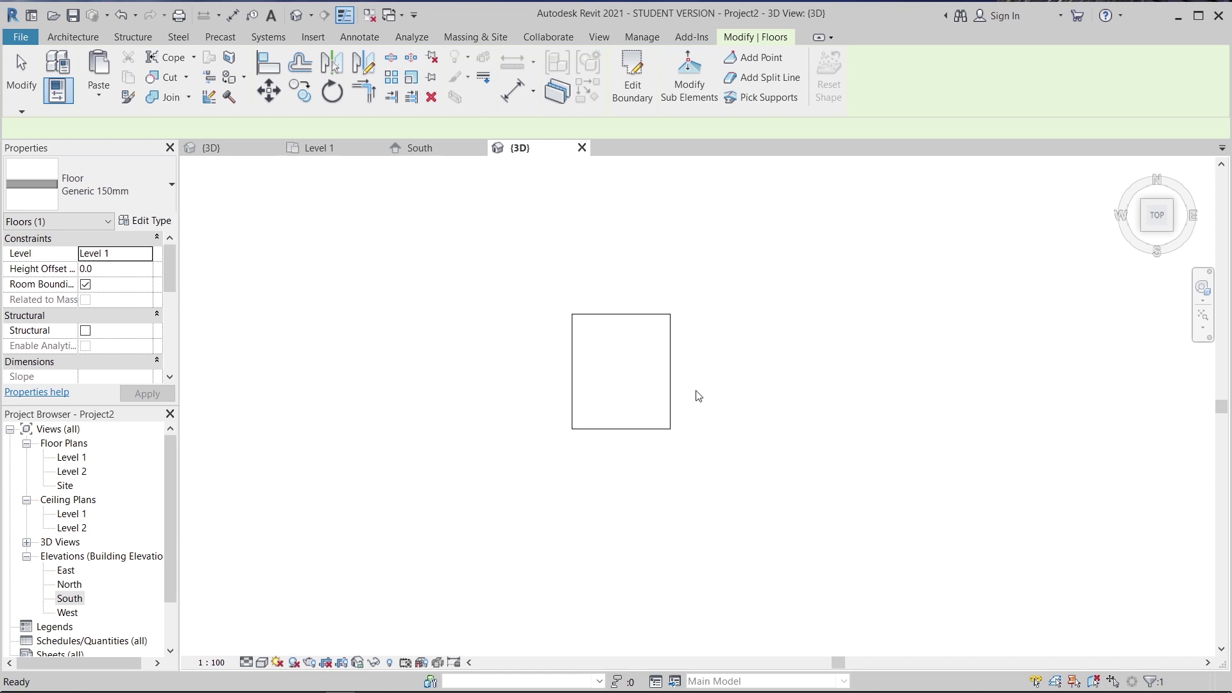
click(1131, 181)
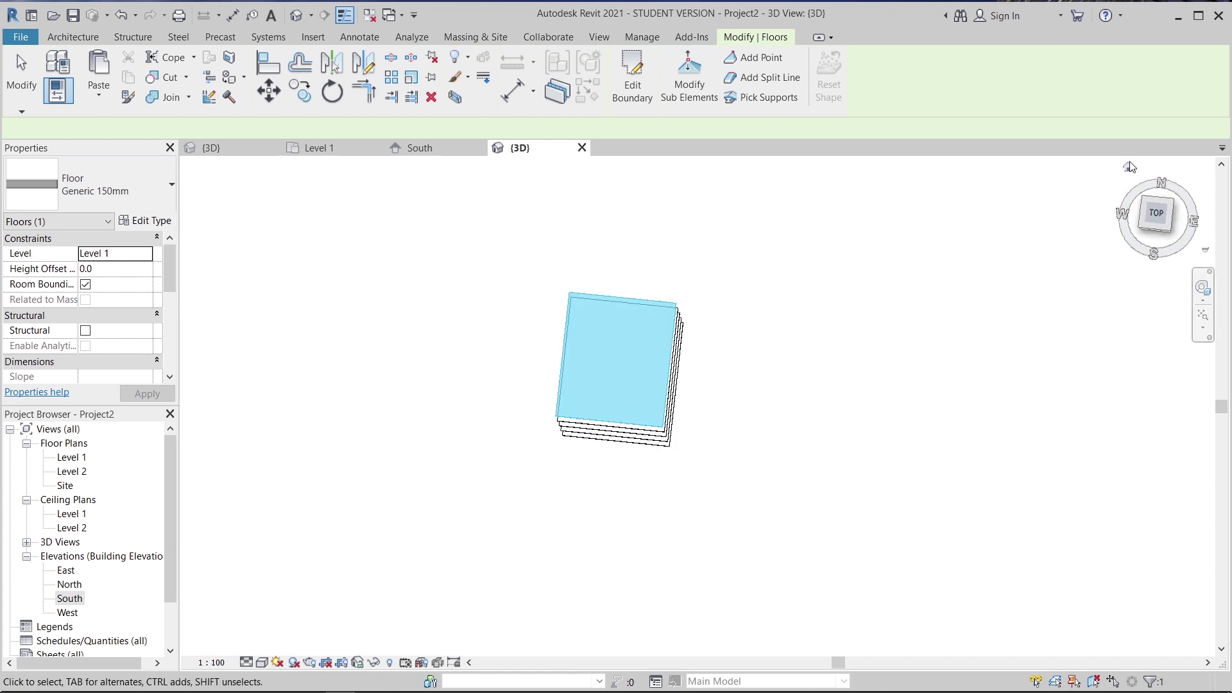
key(Escape)
shift+middle_drag(903, 442, 811, 383)
shift+middle_drag(622, 564, 569, 528)
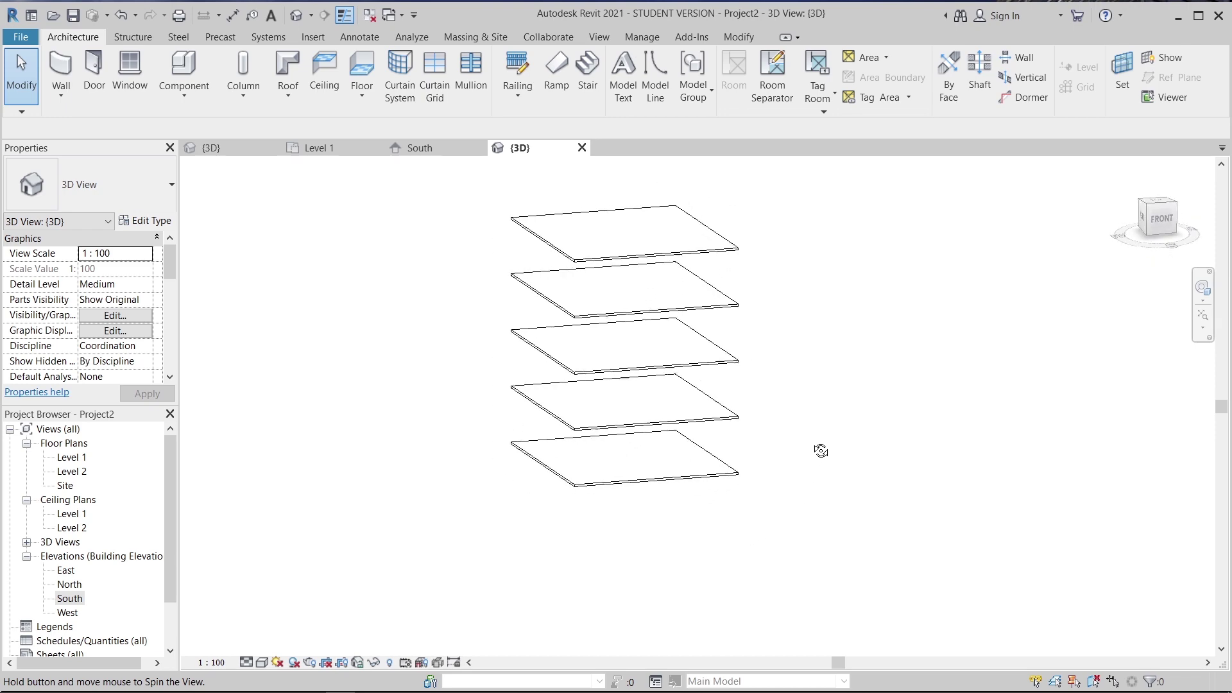
click(1159, 220)
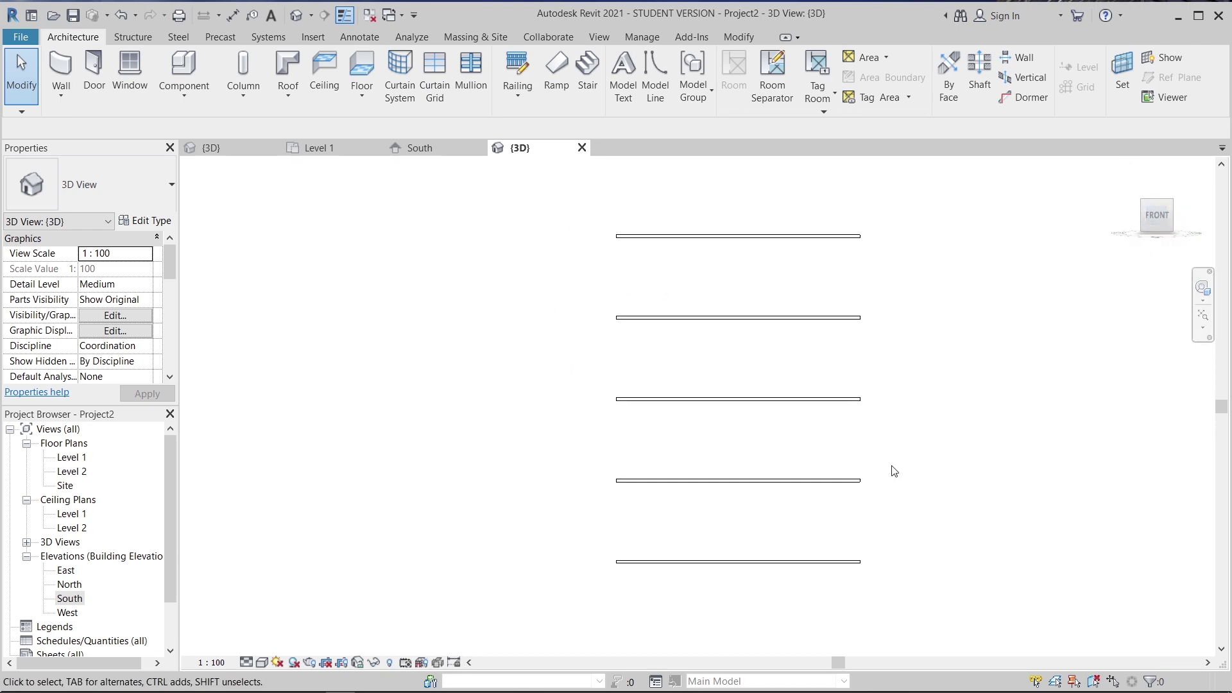
click(217, 153)
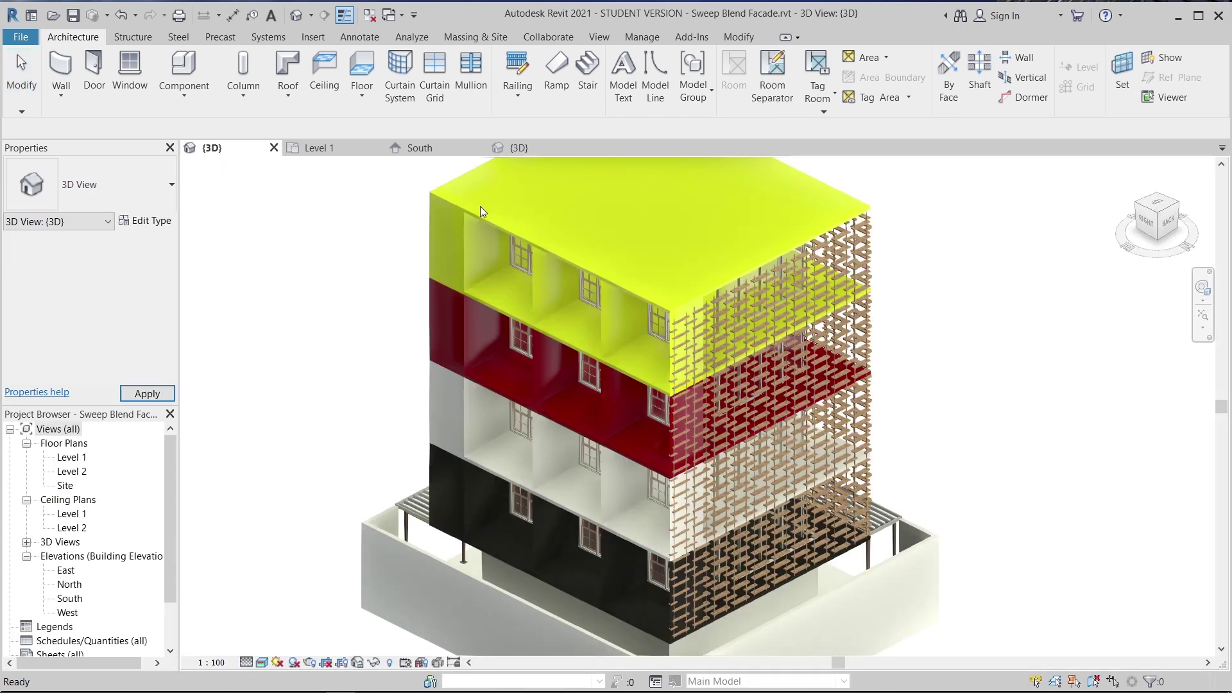
click(519, 148)
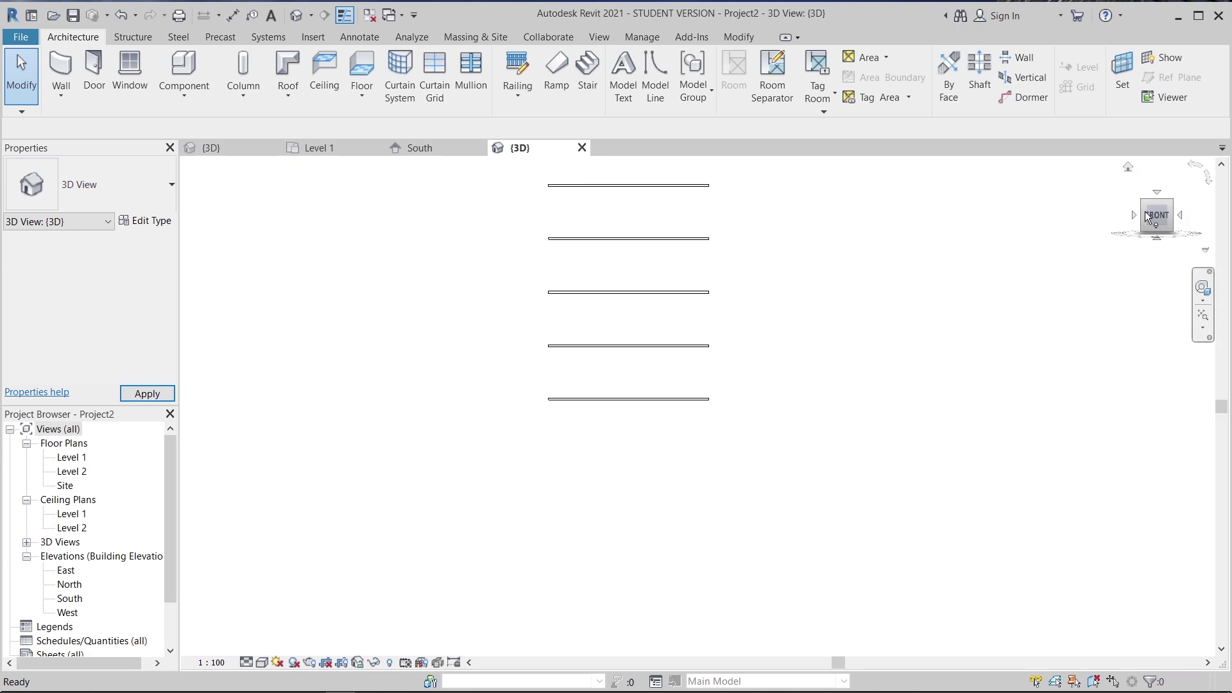
- From the top view, create an in-place model in the Generic Models category, keeping the default name
click(1159, 202)
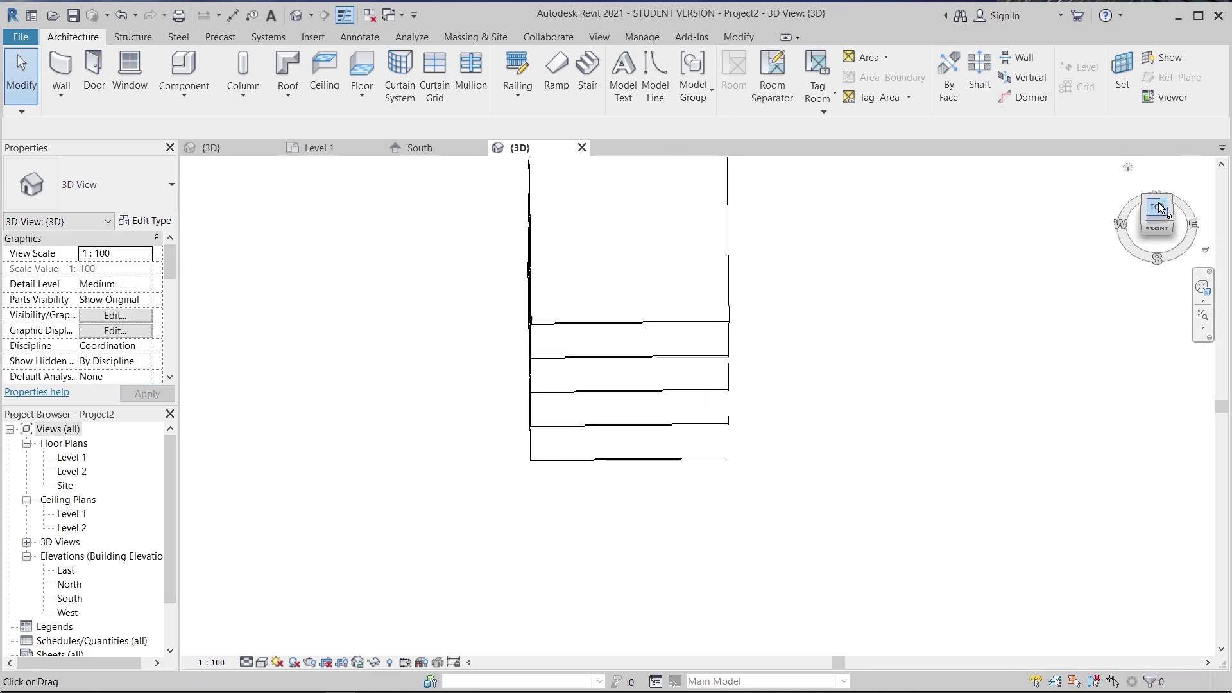
click(185, 99)
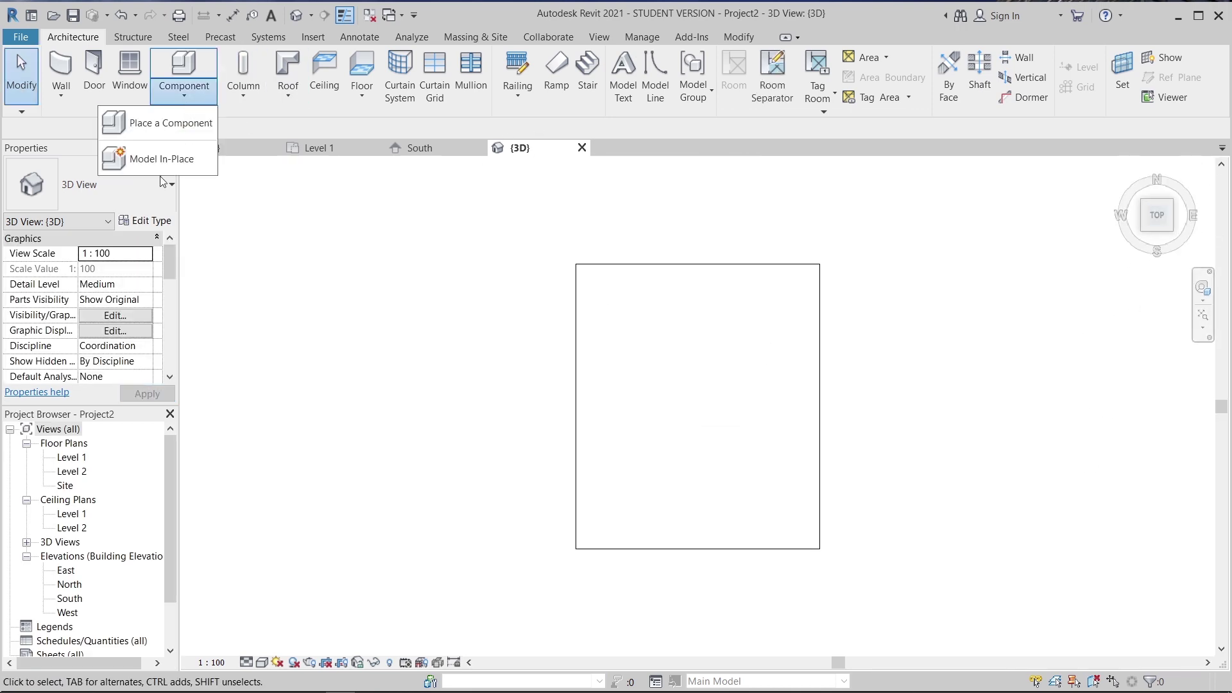
click(161, 159)
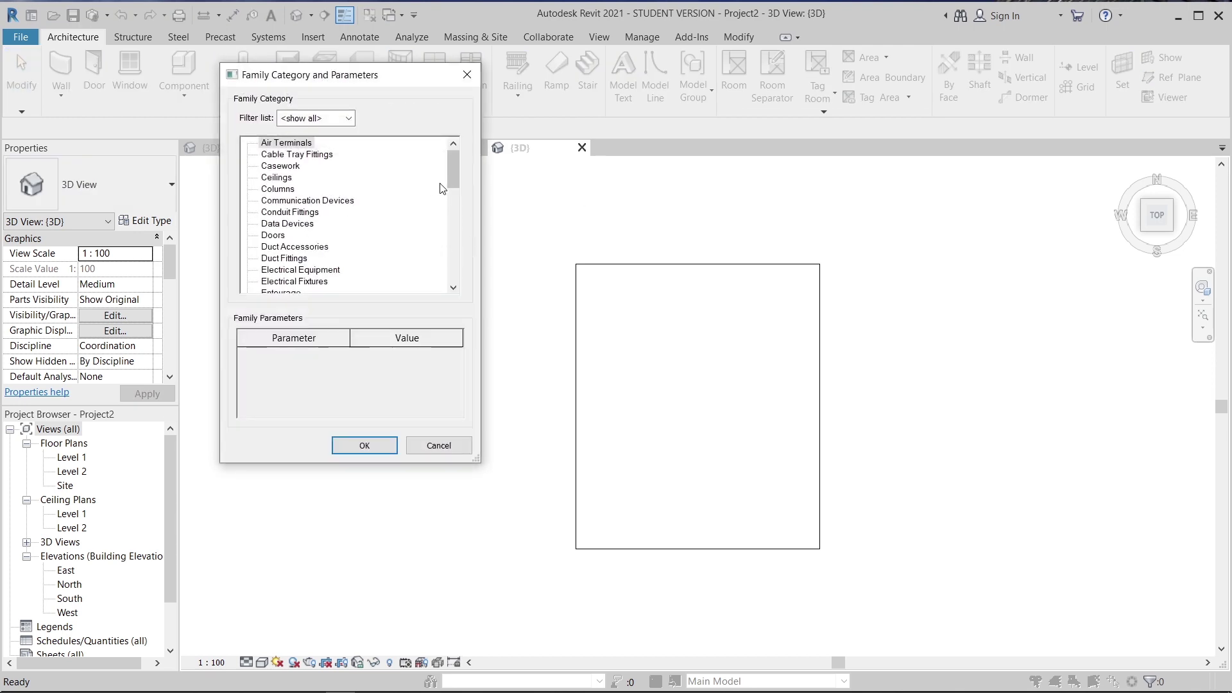
drag(455, 160, 459, 187)
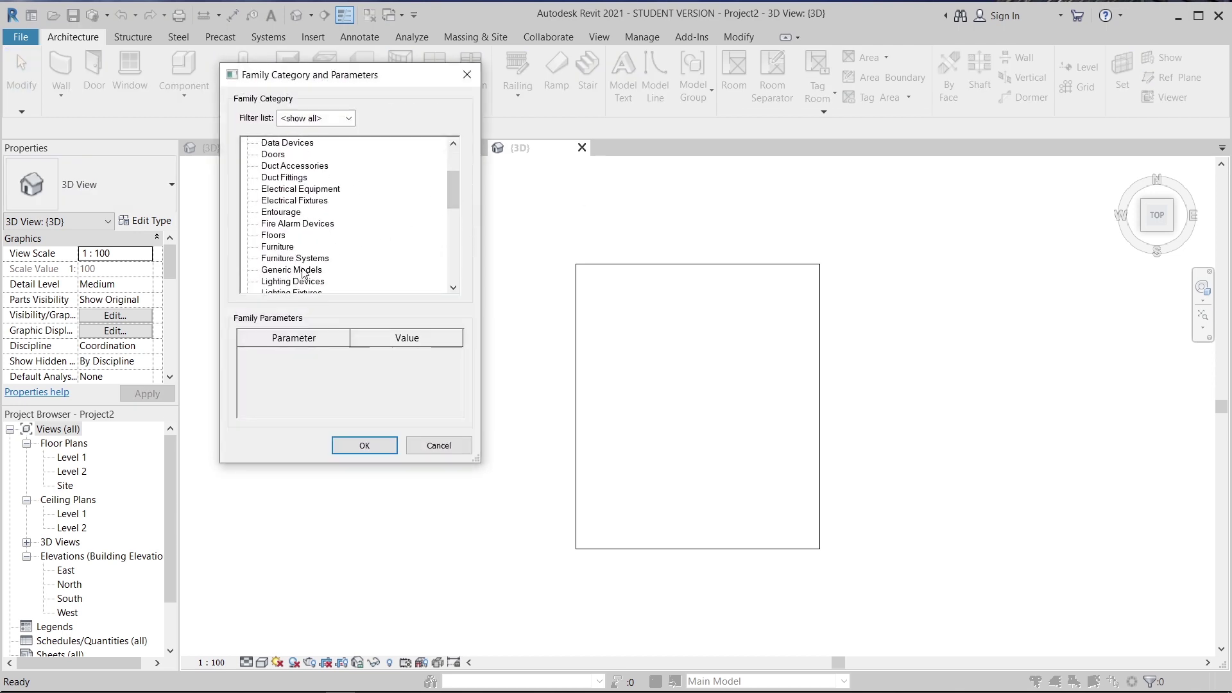
click(364, 446)
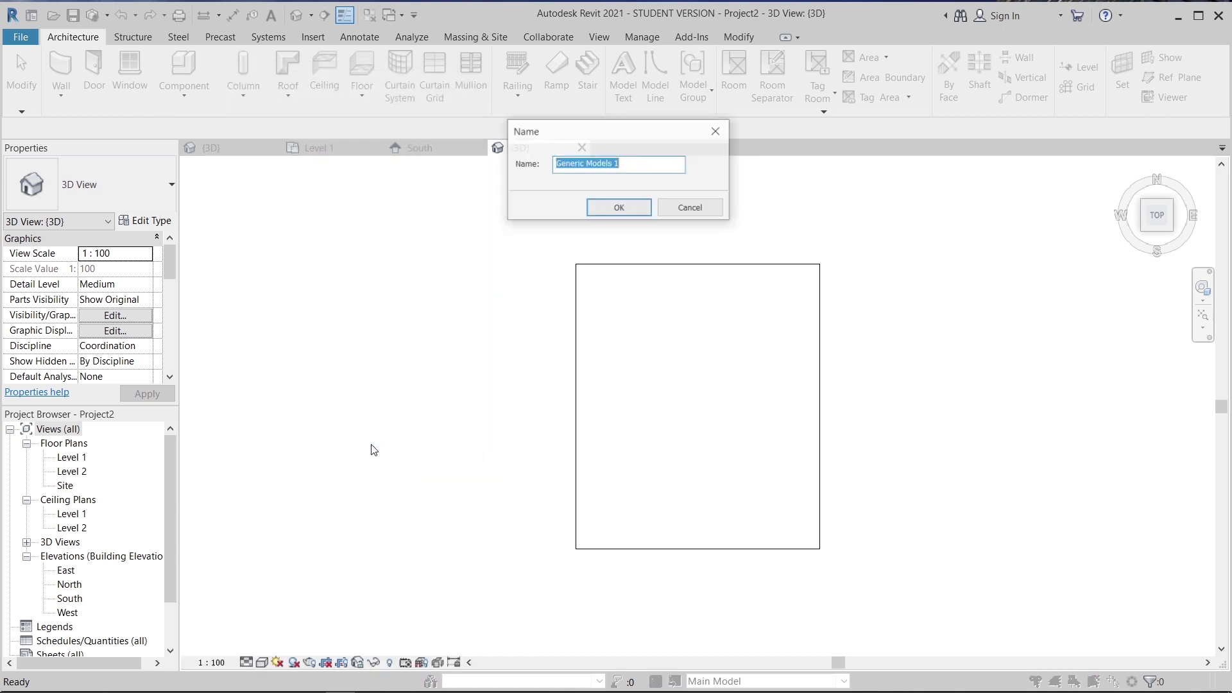
click(619, 208)
- Start an extrusion and sketch a rectangle about 5000 by 5000 mm just south of the floor outline
scroll(651, 333, down, 3)
middle_drag(863, 379, 824, 338)
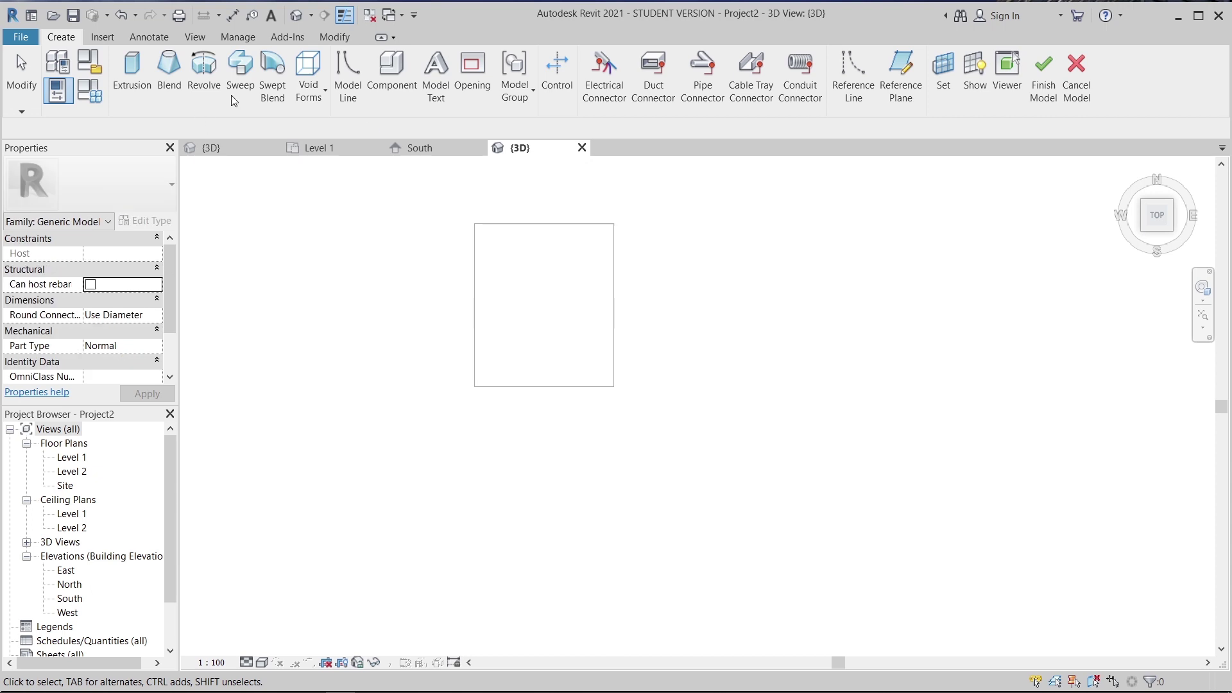
click(132, 76)
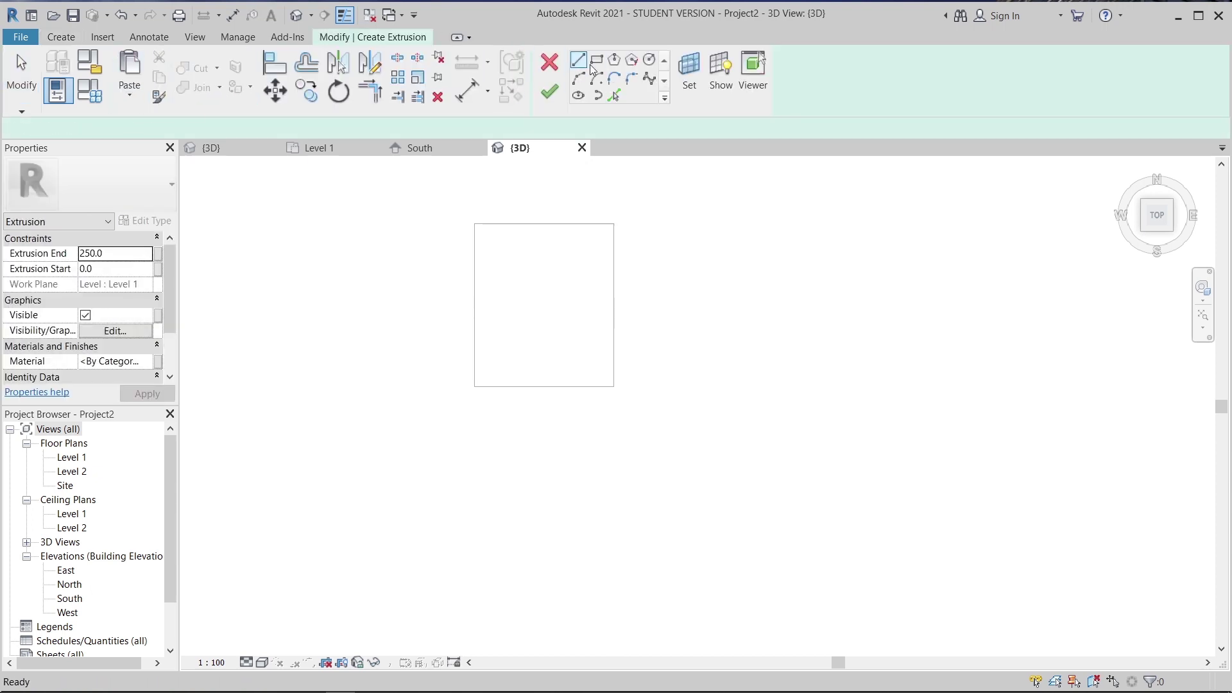
click(566, 471)
scroll(539, 484, up, 2)
- Set the extrusion rectangle's east-west width to 4000 mm and its north-south depth to 2000 mm
click(527, 537)
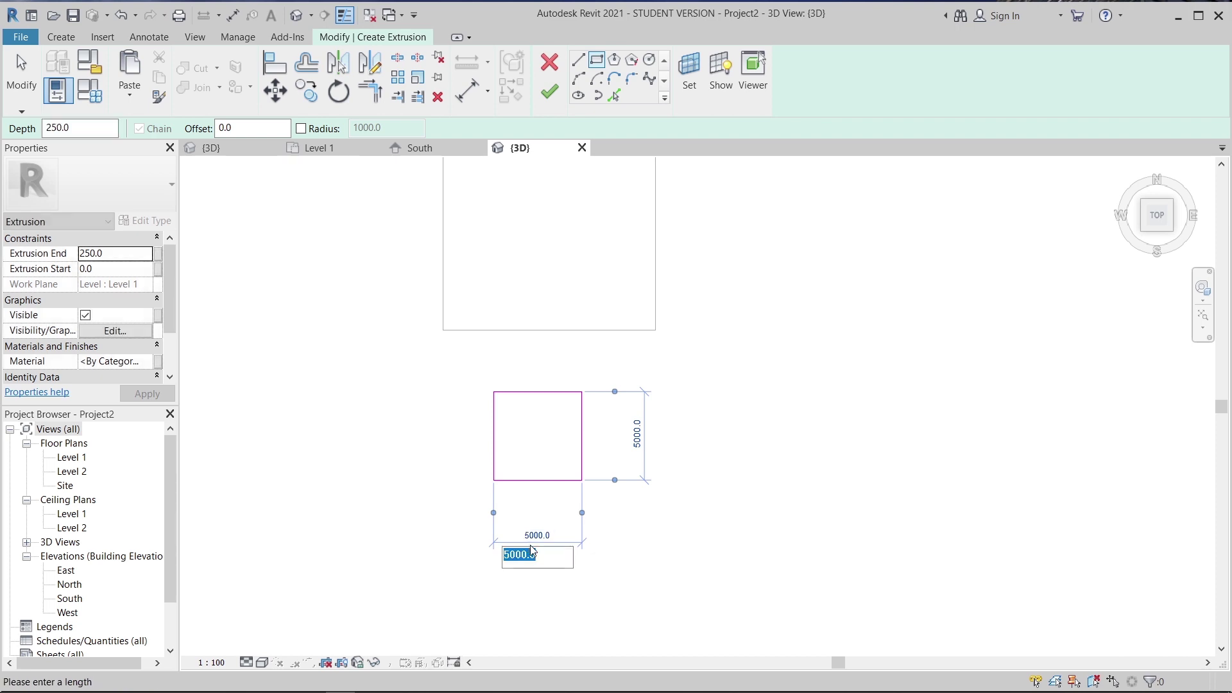
key(Return)
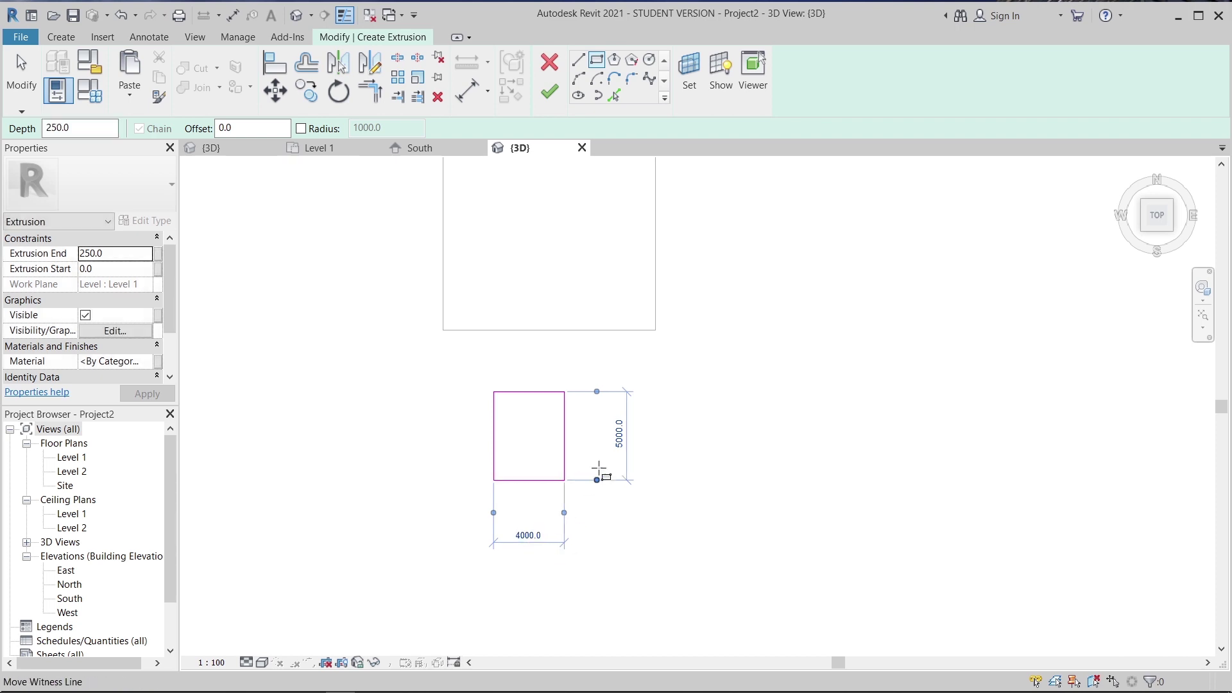
click(619, 440)
key(Return)
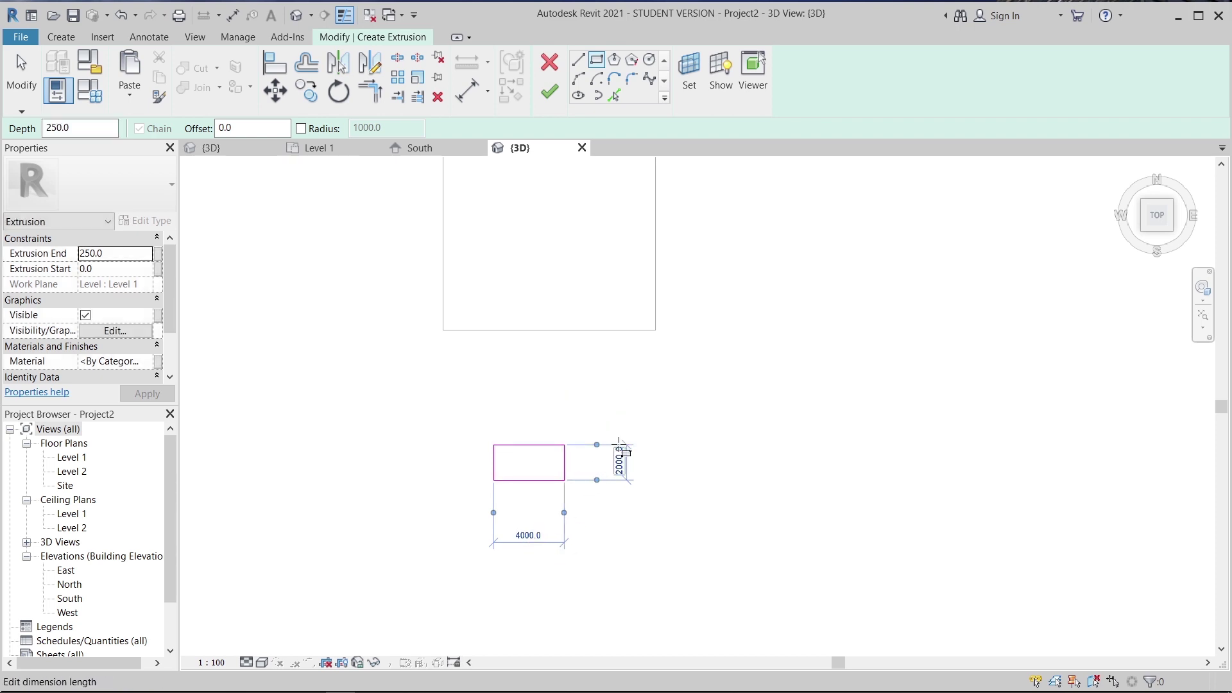
- Set the extrusion end to 2000 mm and link the extrusion's material to a new family parameter named Material
click(125, 254)
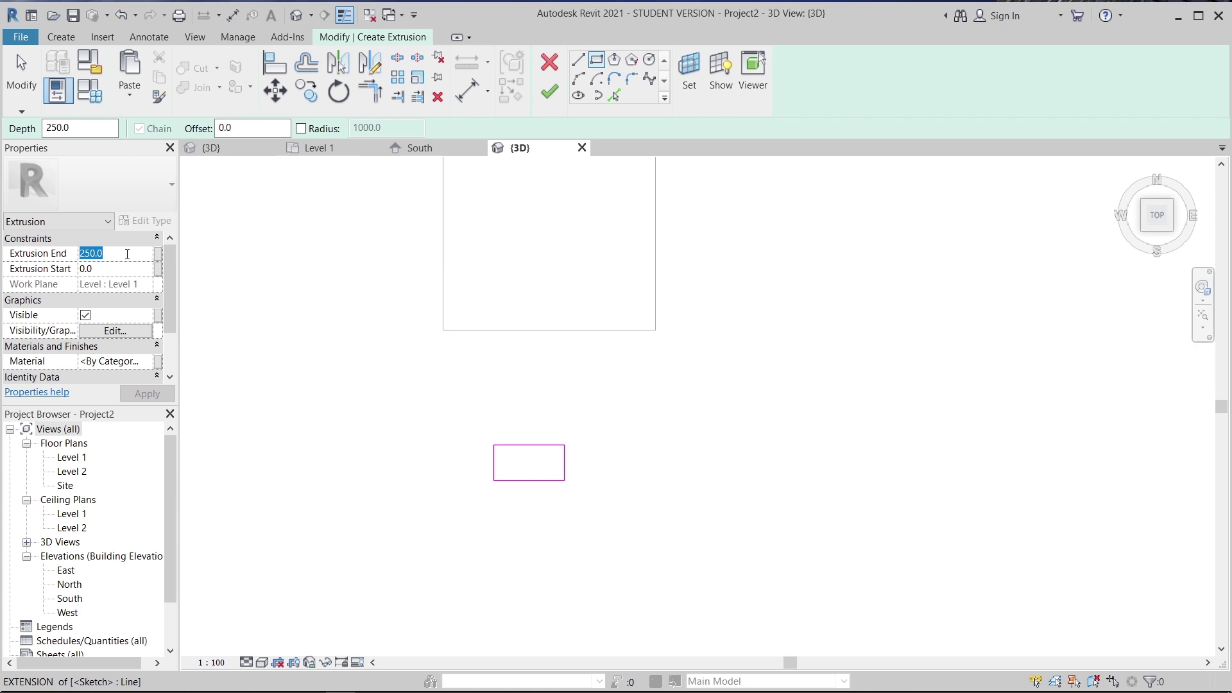
click(166, 397)
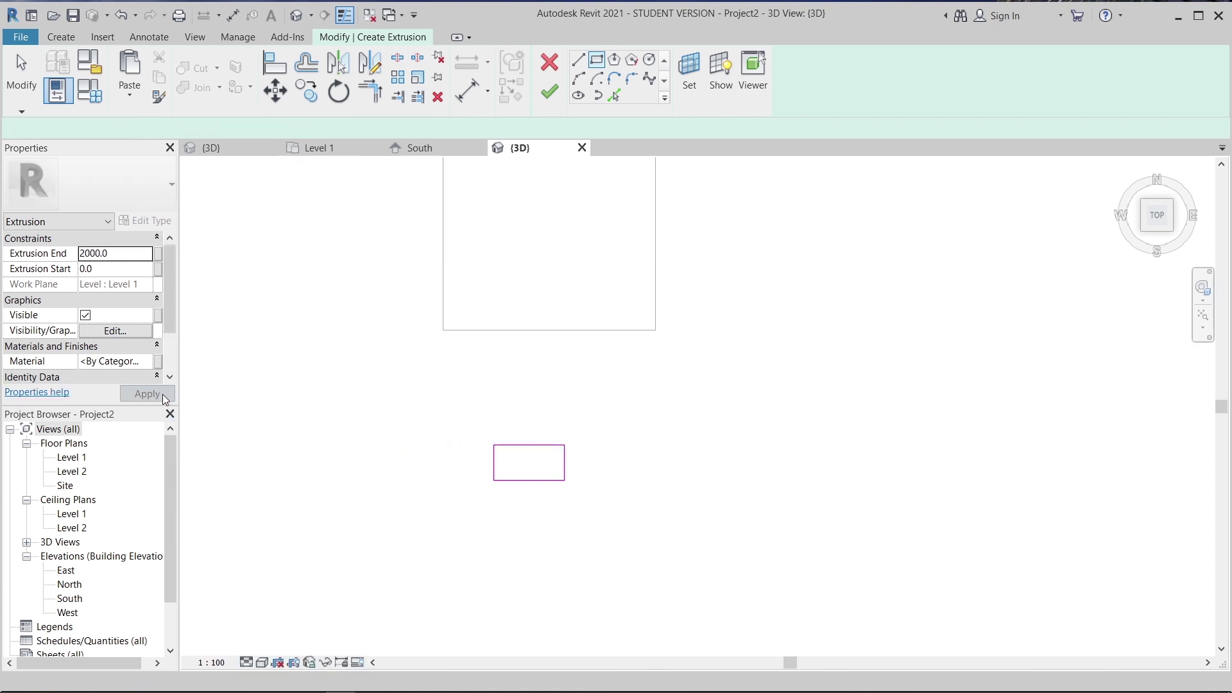
click(158, 361)
click(584, 351)
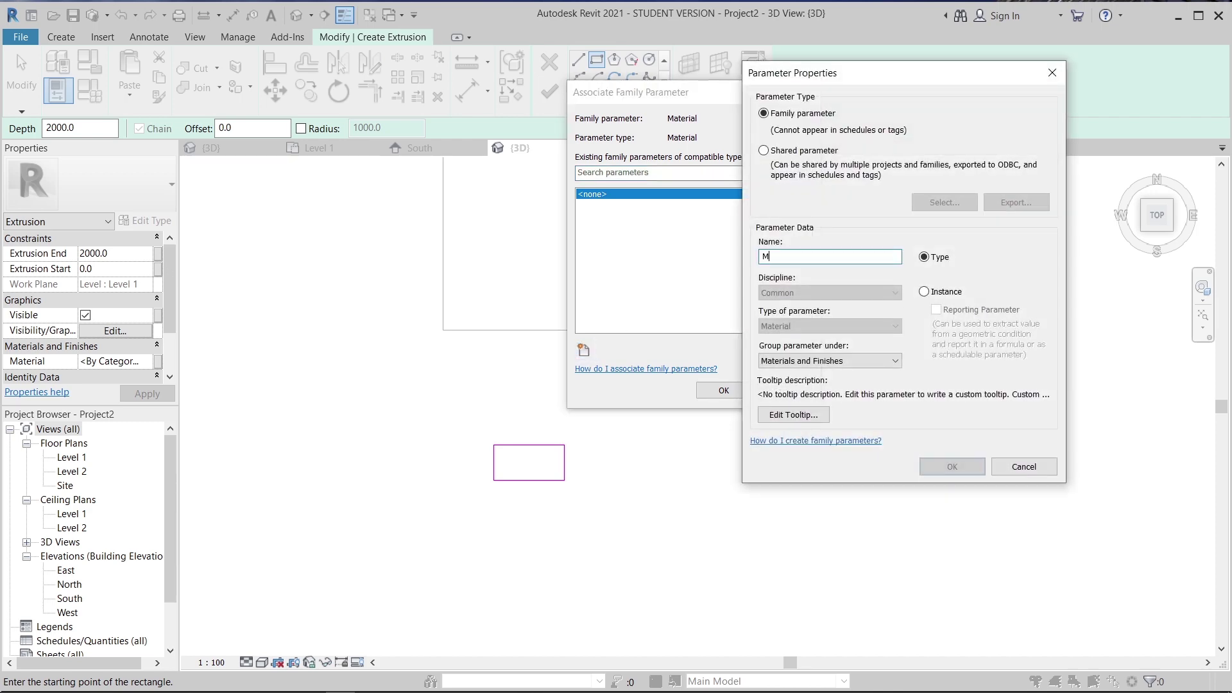
key(Return)
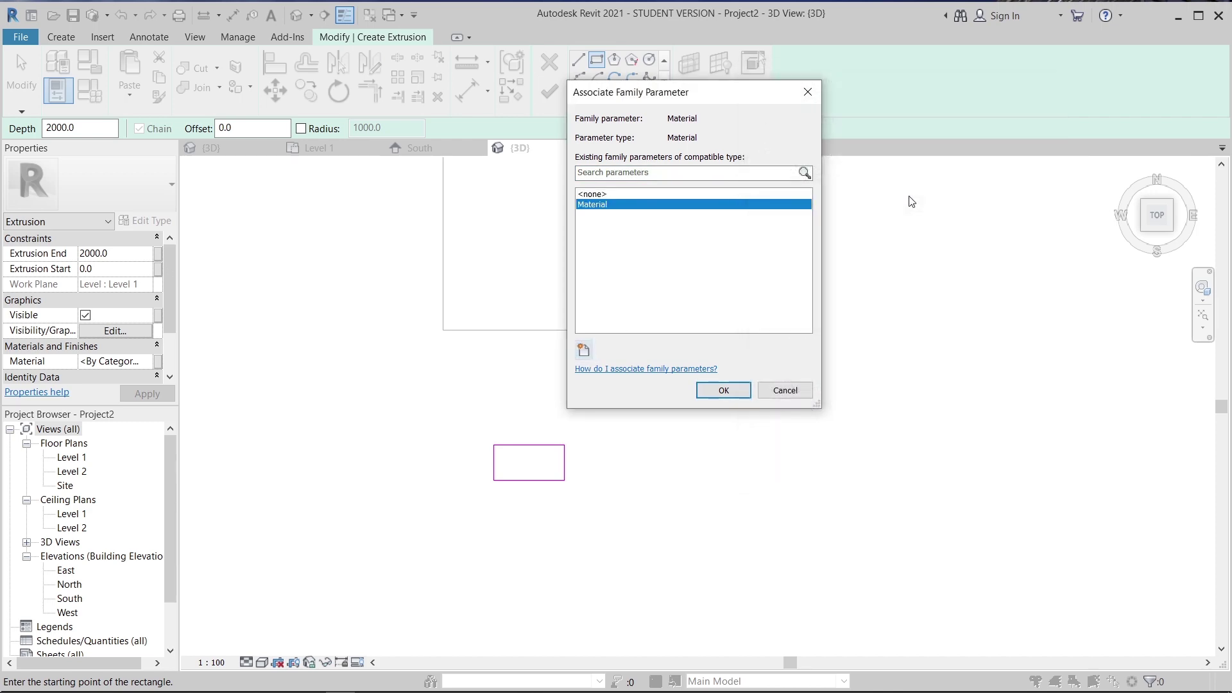
click(723, 390)
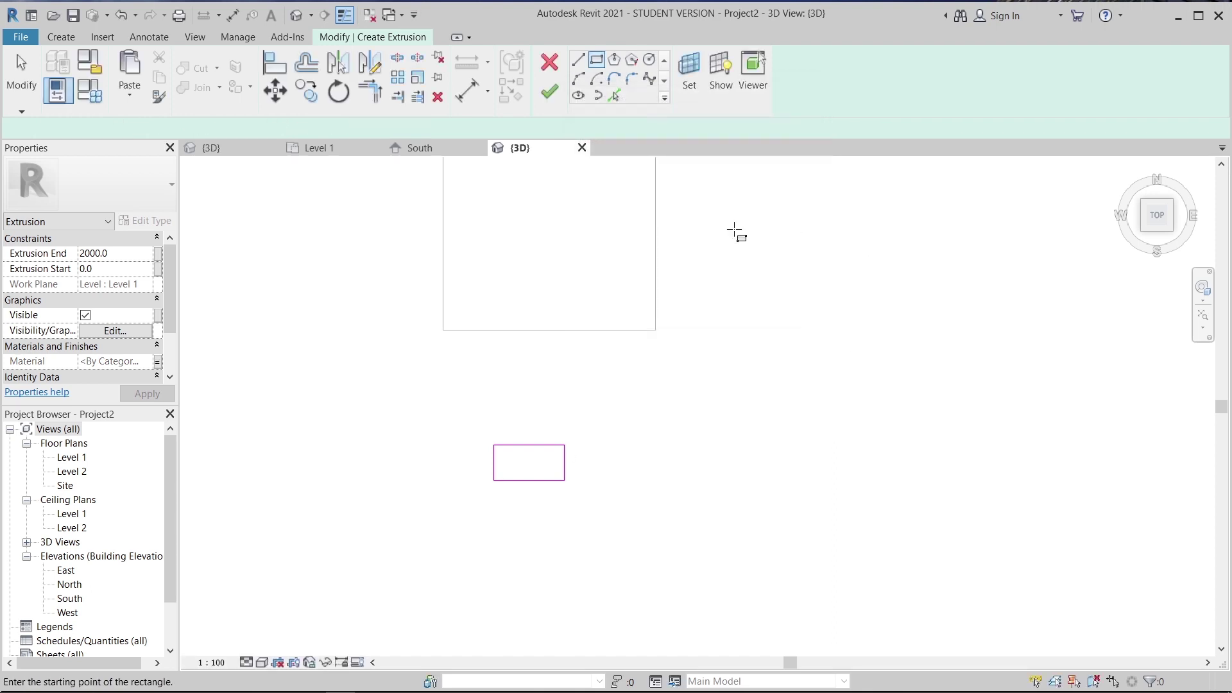
click(549, 91)
- Increase the finished box's extrusion end to 4000 mm
shift+middle_drag(706, 476, 552, 565)
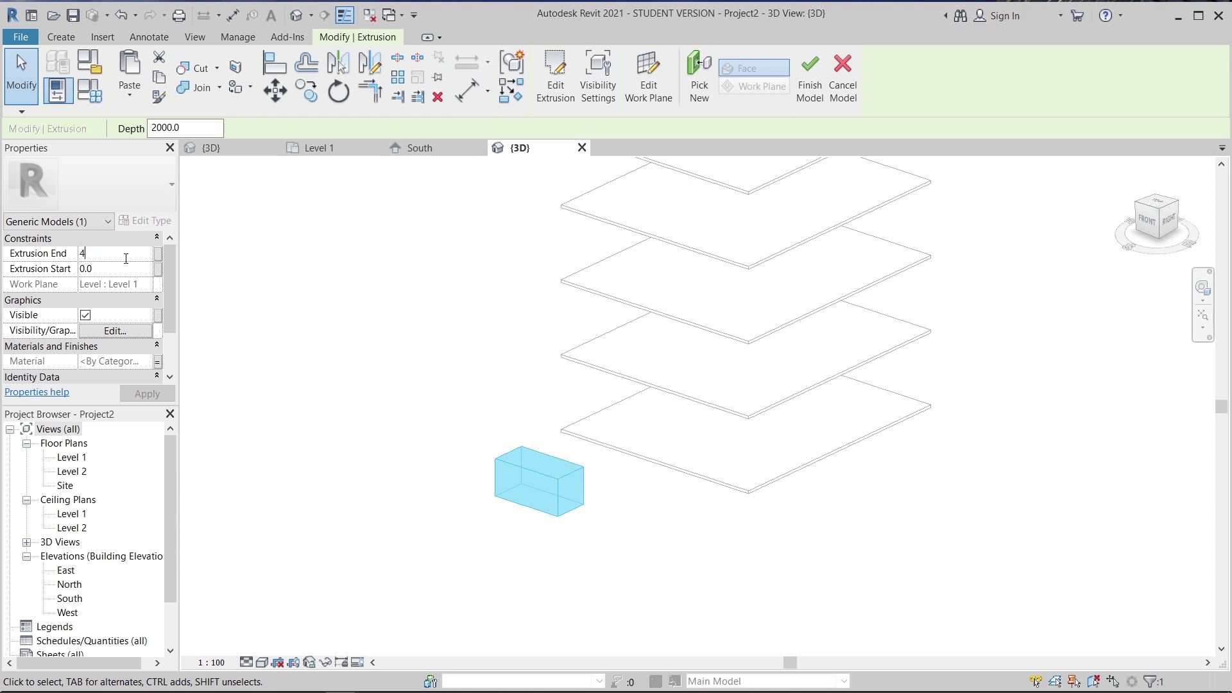
click(454, 512)
shift+middle_drag(454, 512, 657, 415)
click(538, 514)
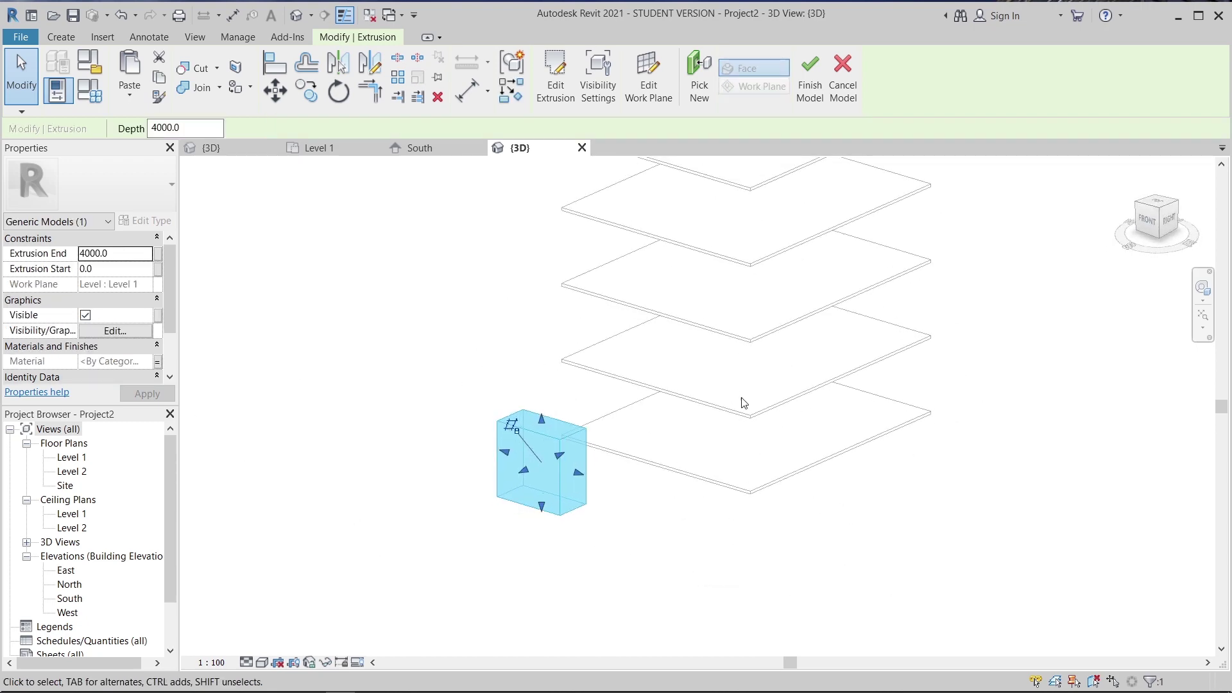
- Start a void swept blend with a sketched path, using the box's east side face as the work plane
click(61, 36)
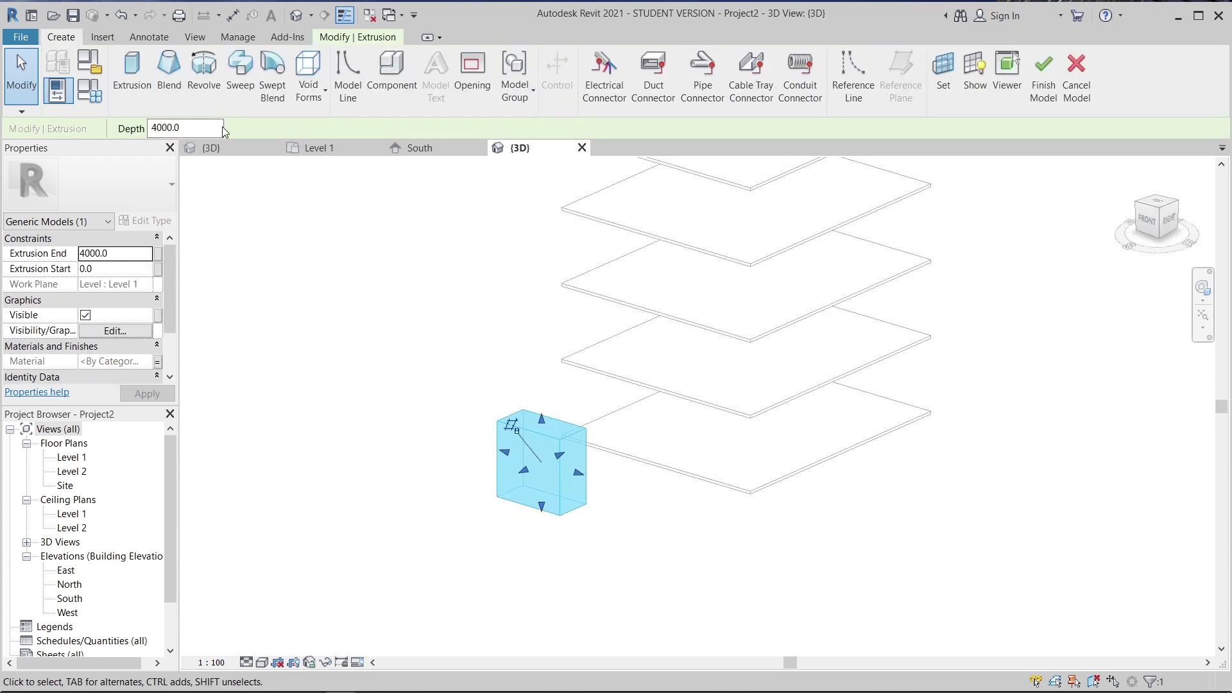
click(306, 108)
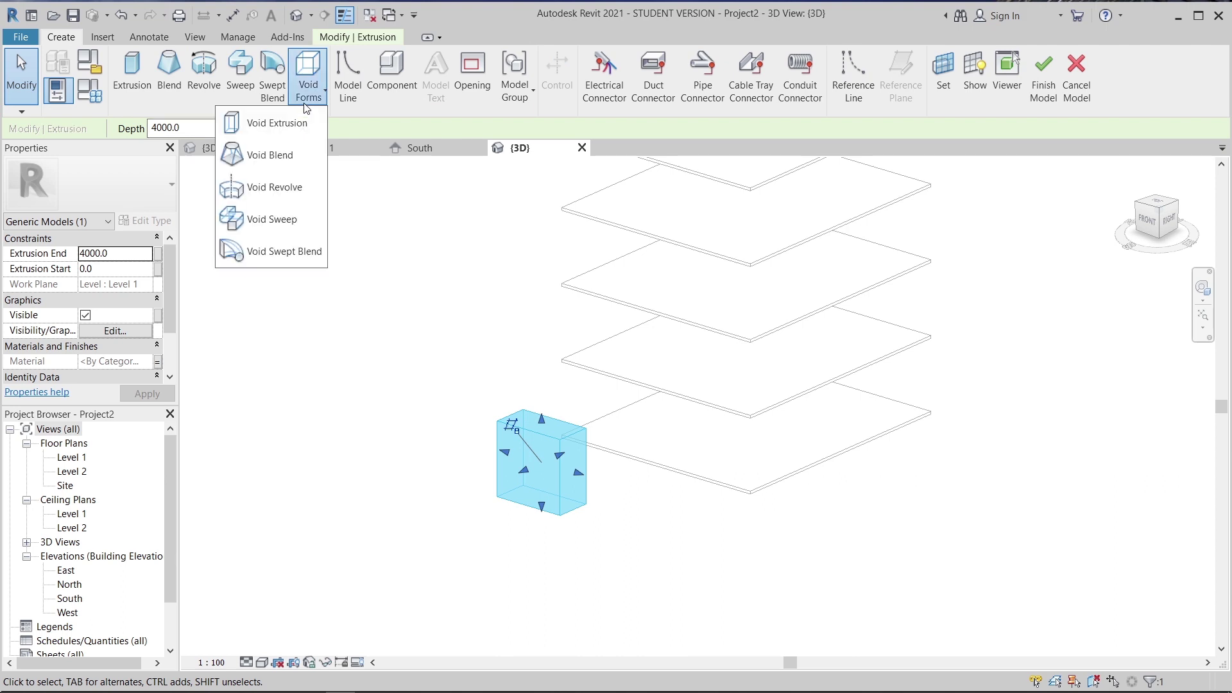
click(286, 250)
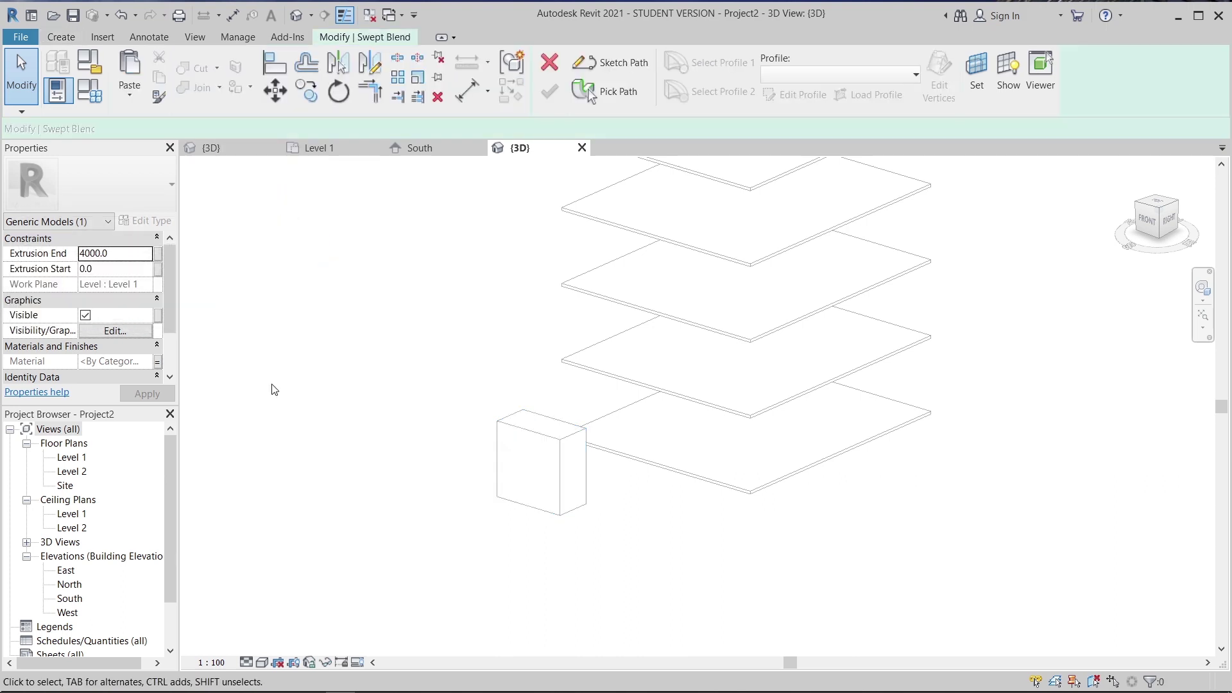
shift+middle_drag(802, 331, 885, 327)
click(626, 68)
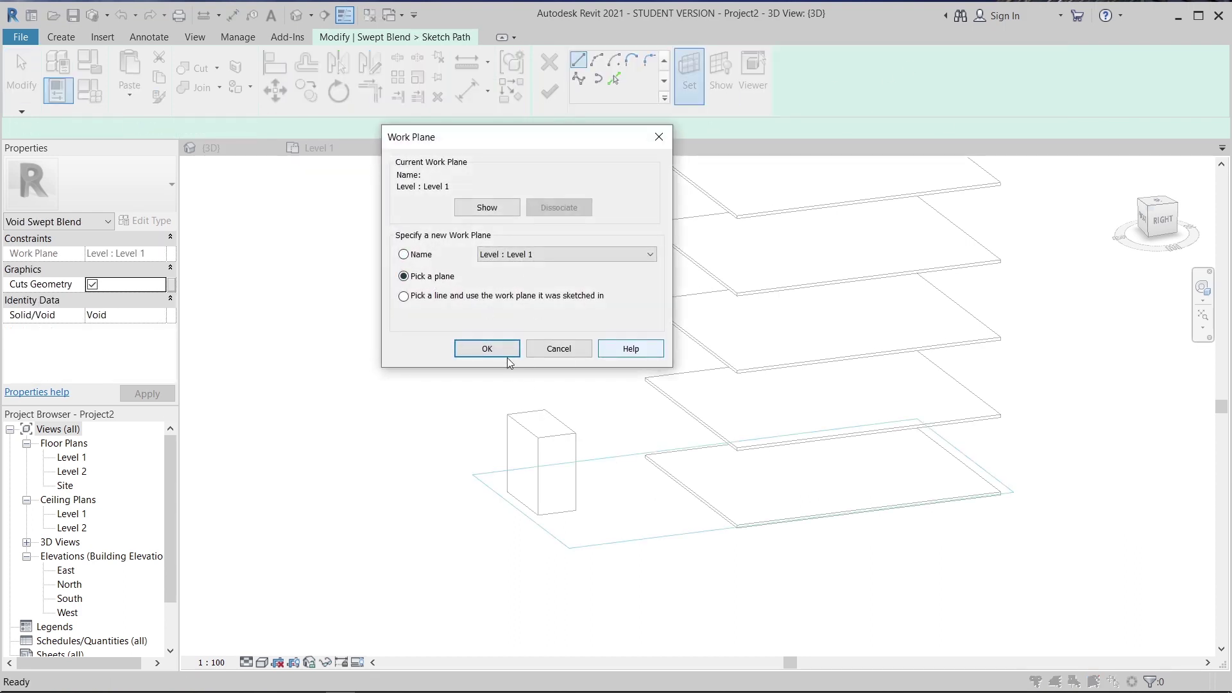
click(506, 350)
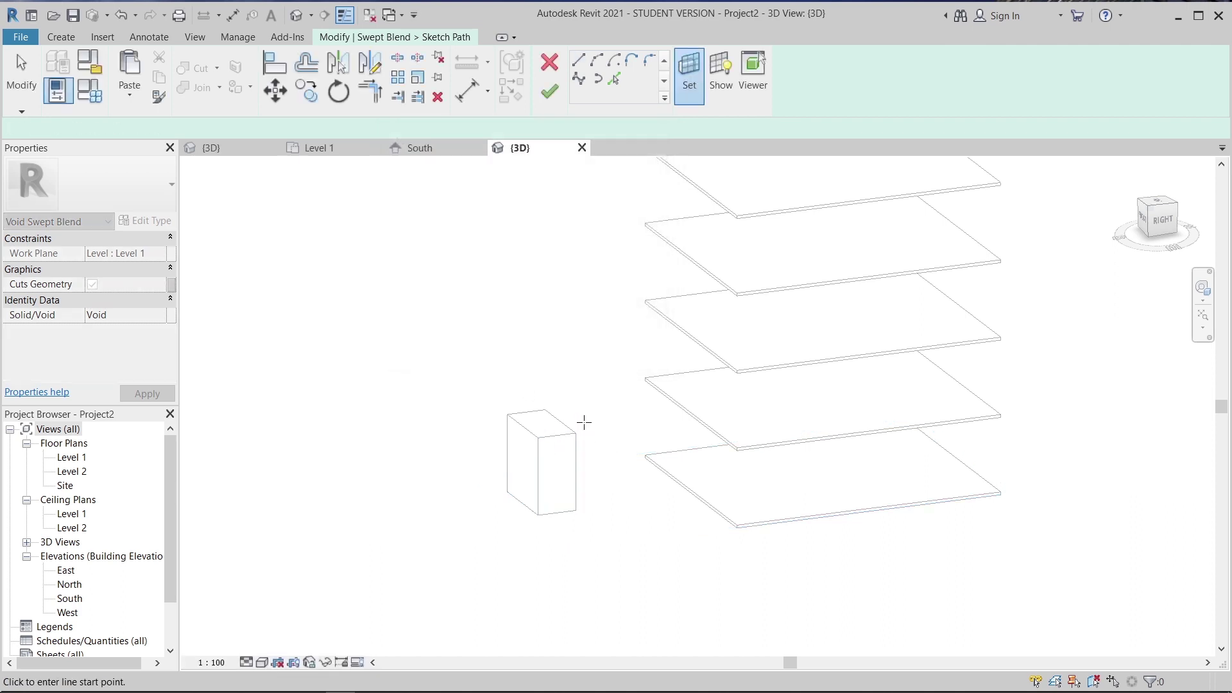
- Sketch a straight 2000 mm path along the bottom edge of the box's east face and finish the path
click(1168, 223)
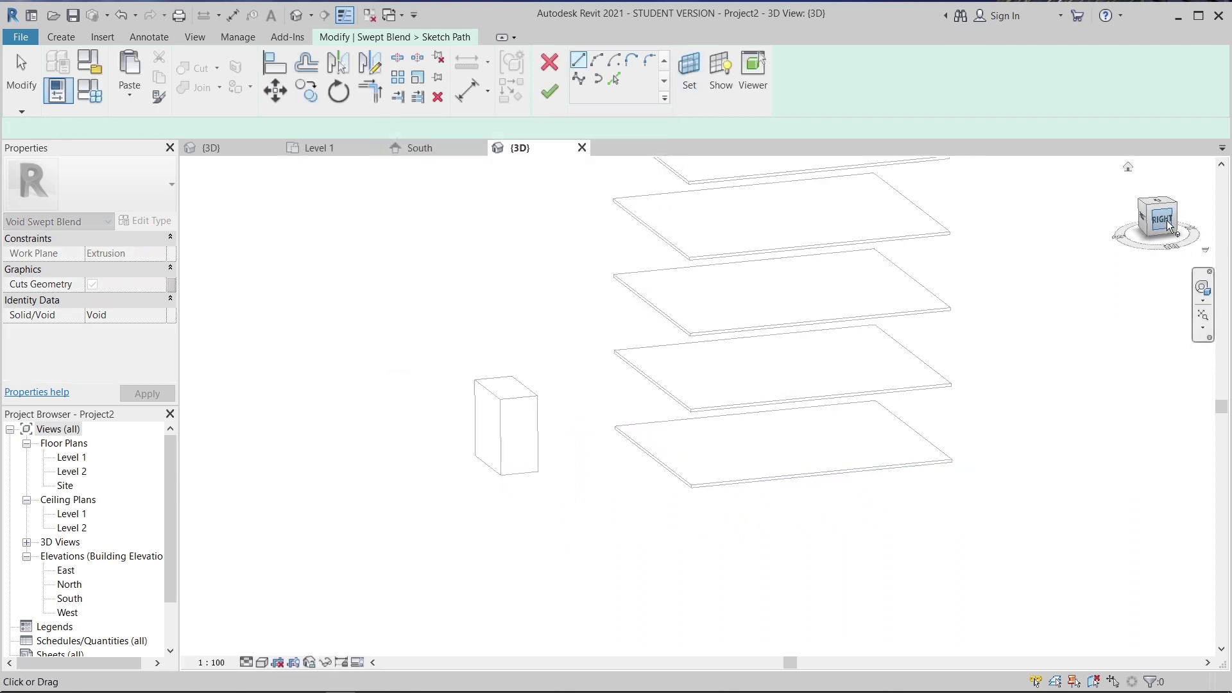
scroll(491, 562, up, 2)
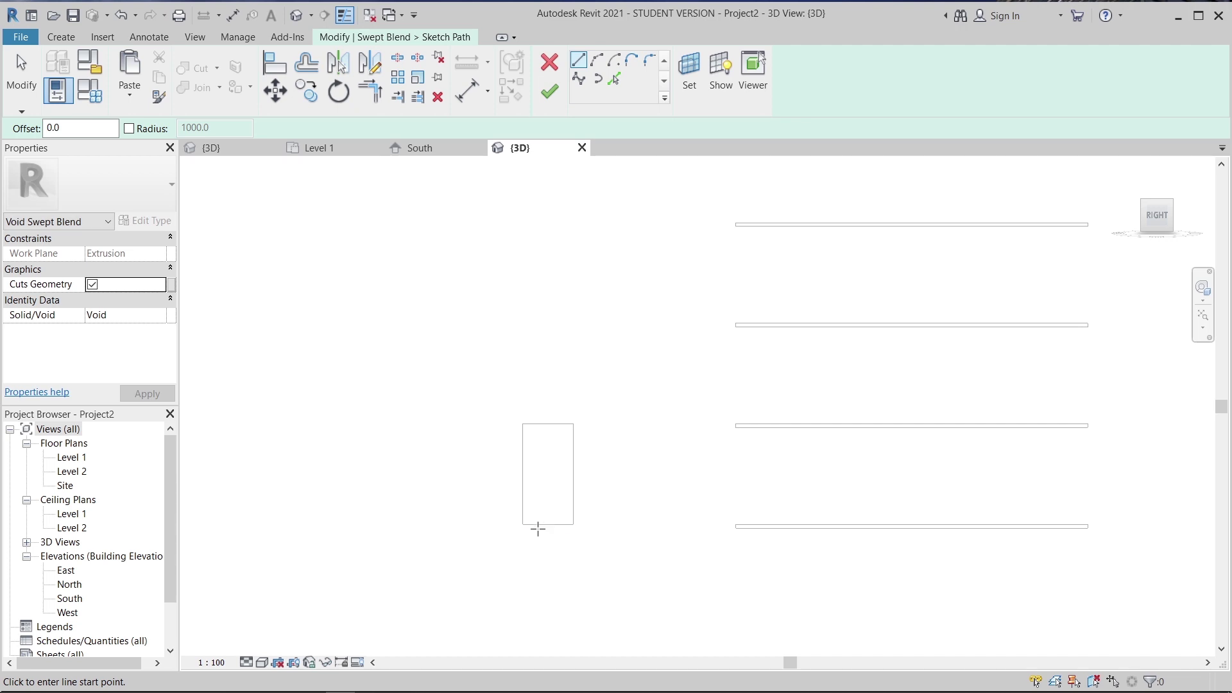
click(523, 525)
click(573, 525)
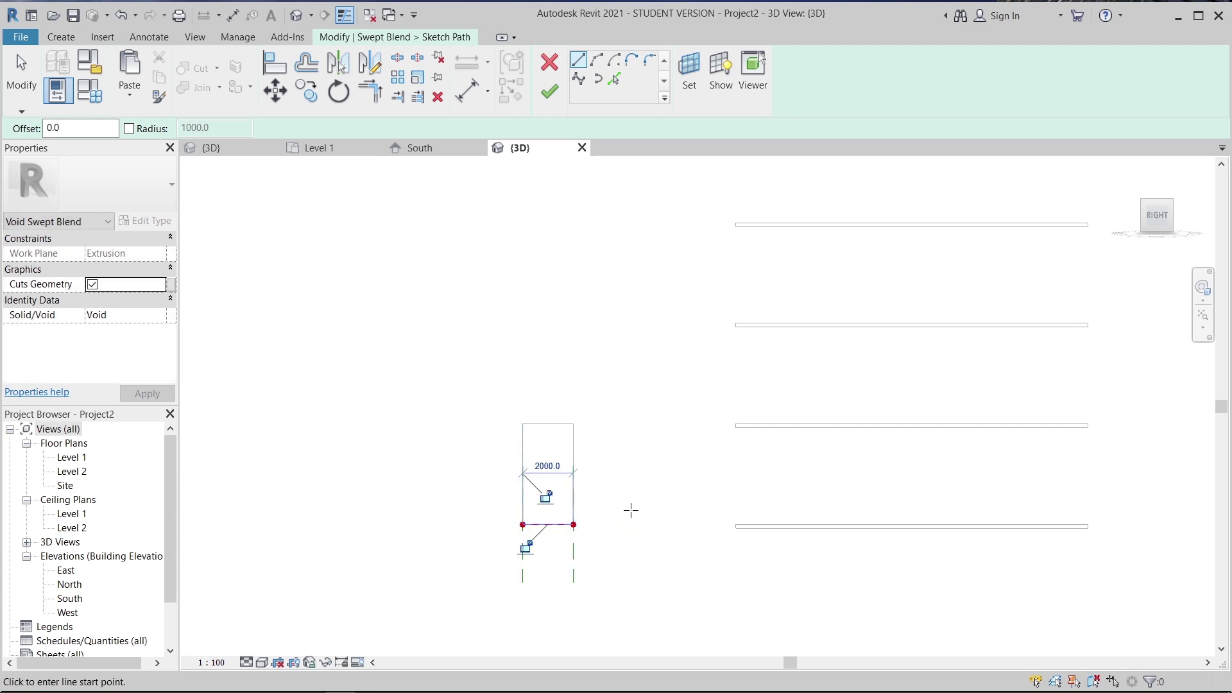
key(Escape)
scroll(635, 462, down, 2)
shift+middle_drag(522, 393, 583, 378)
click(548, 102)
- Sketch Profile 1 as a 4000 by 4000 mm rectangle matching the box's front face, and finish the profile
shift+middle_drag(338, 393, 404, 421)
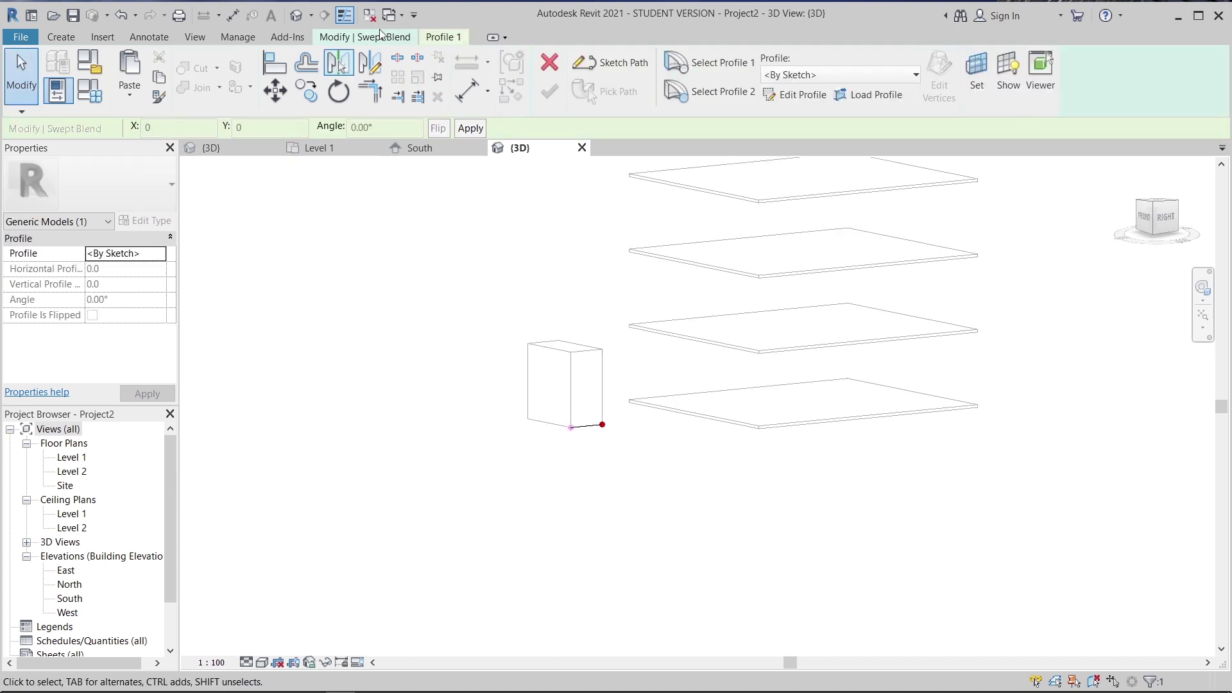
click(703, 67)
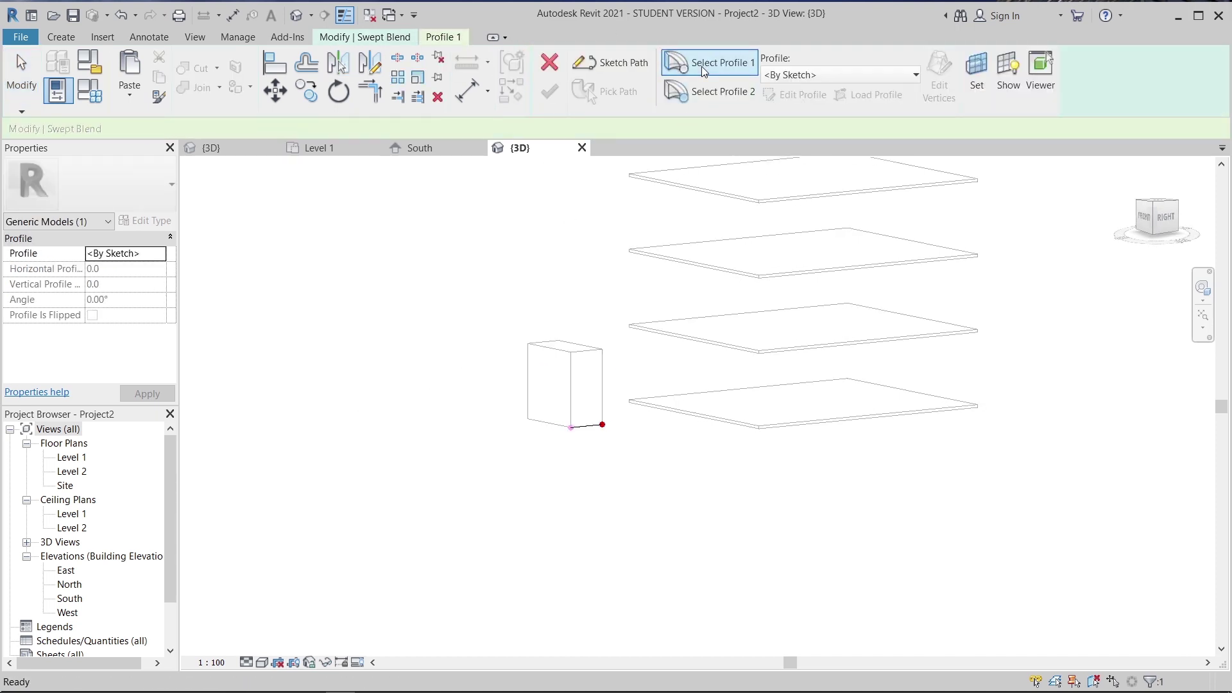
click(803, 96)
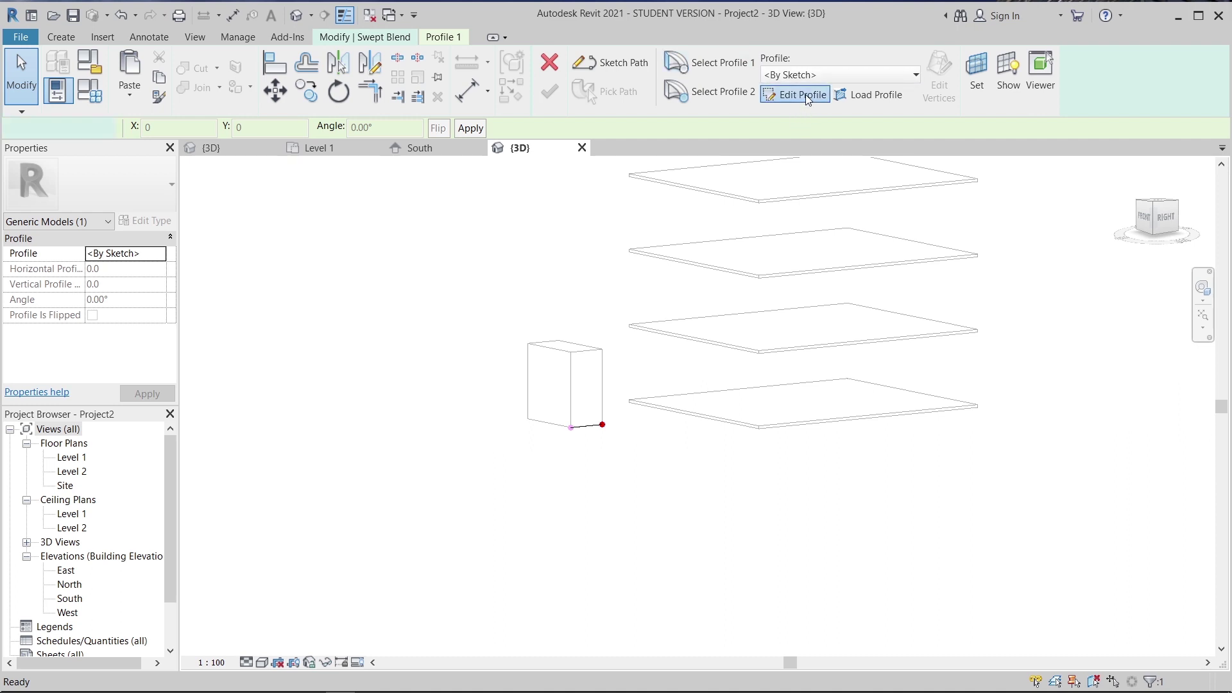
click(1145, 221)
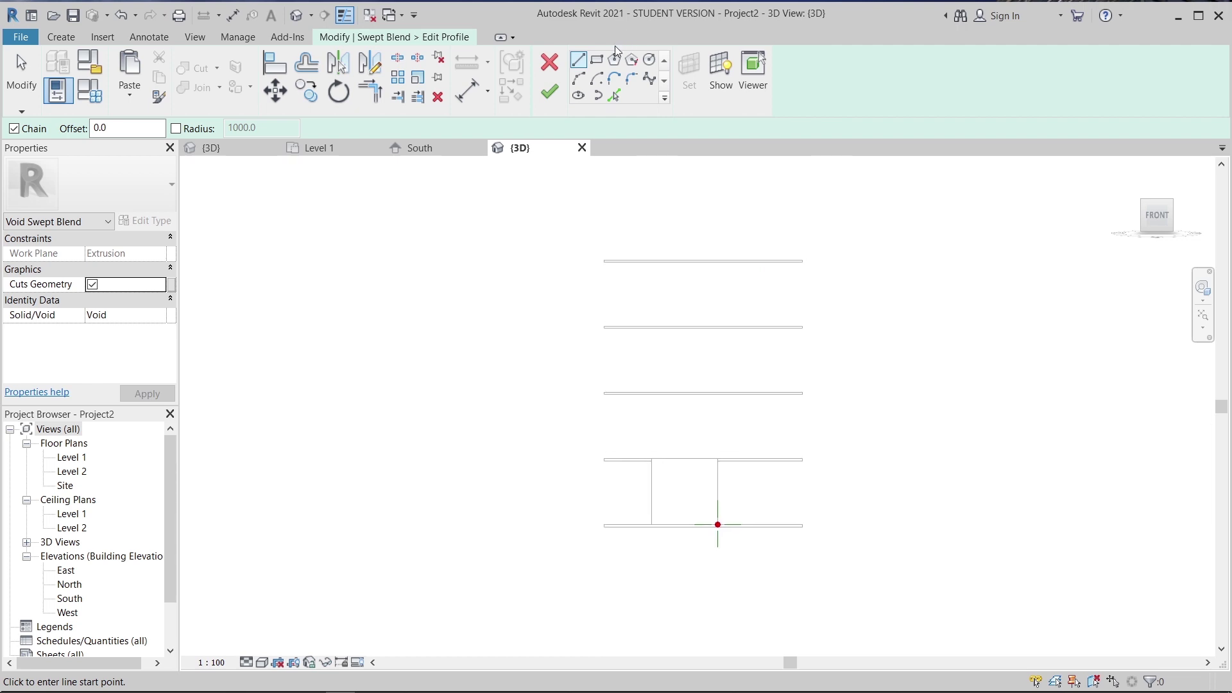
key(r)
key(c)
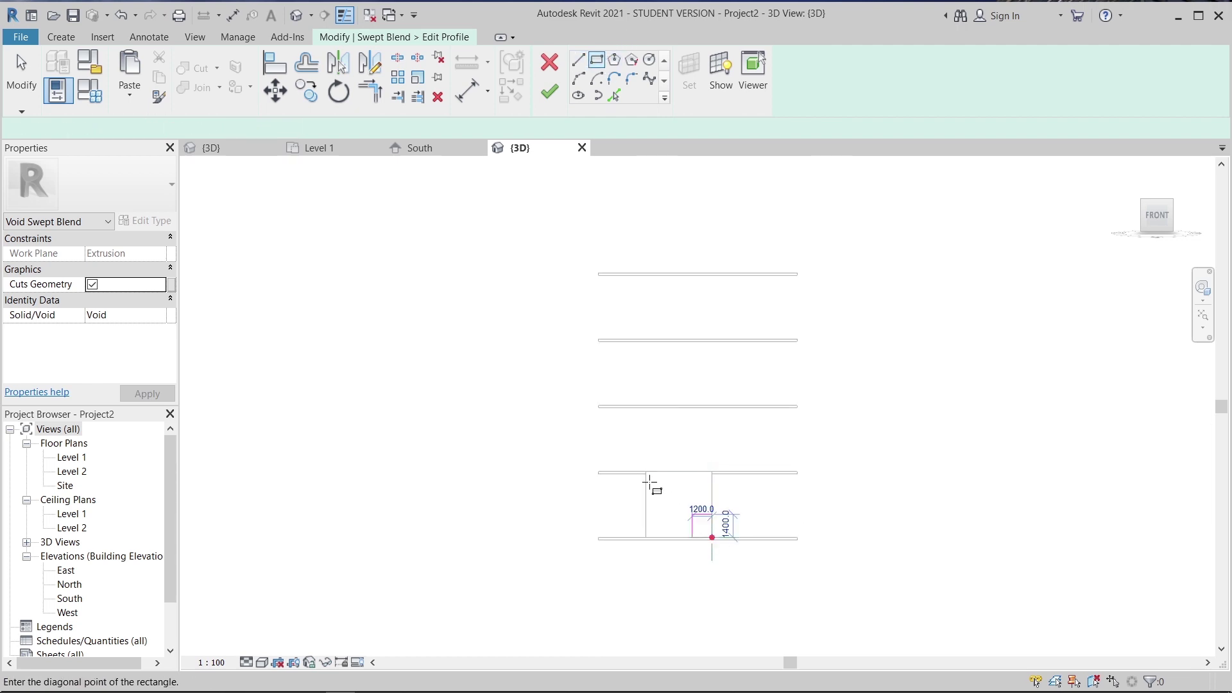
click(712, 537)
click(646, 472)
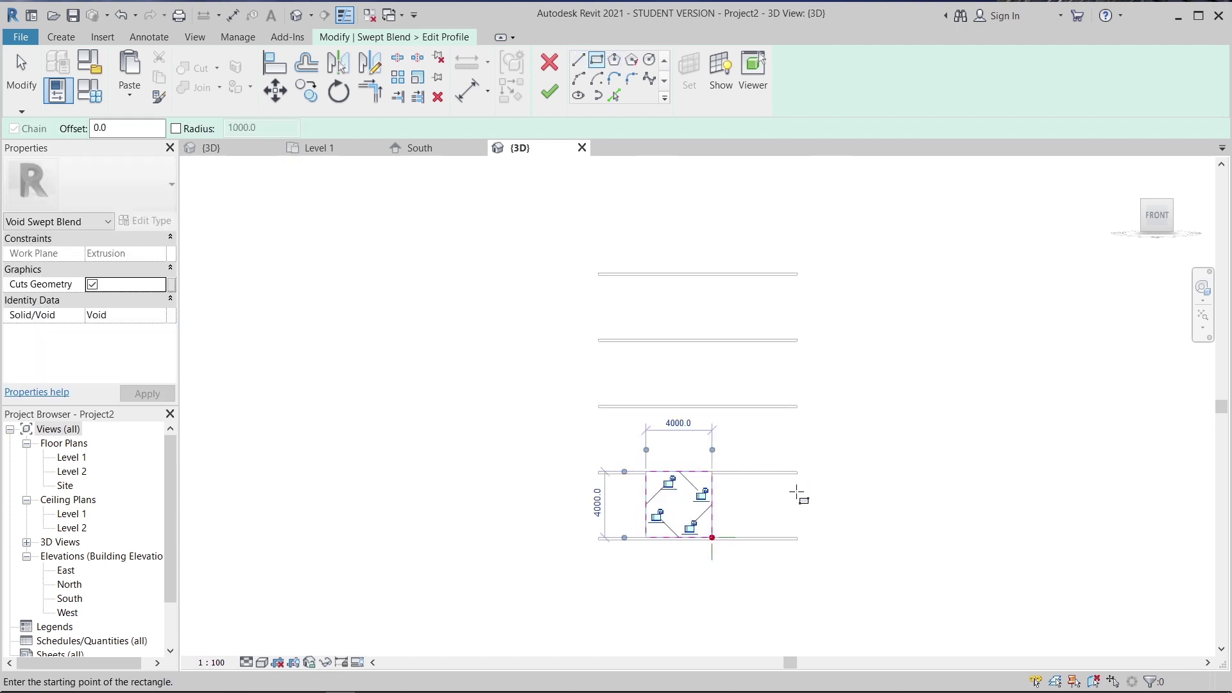
click(549, 92)
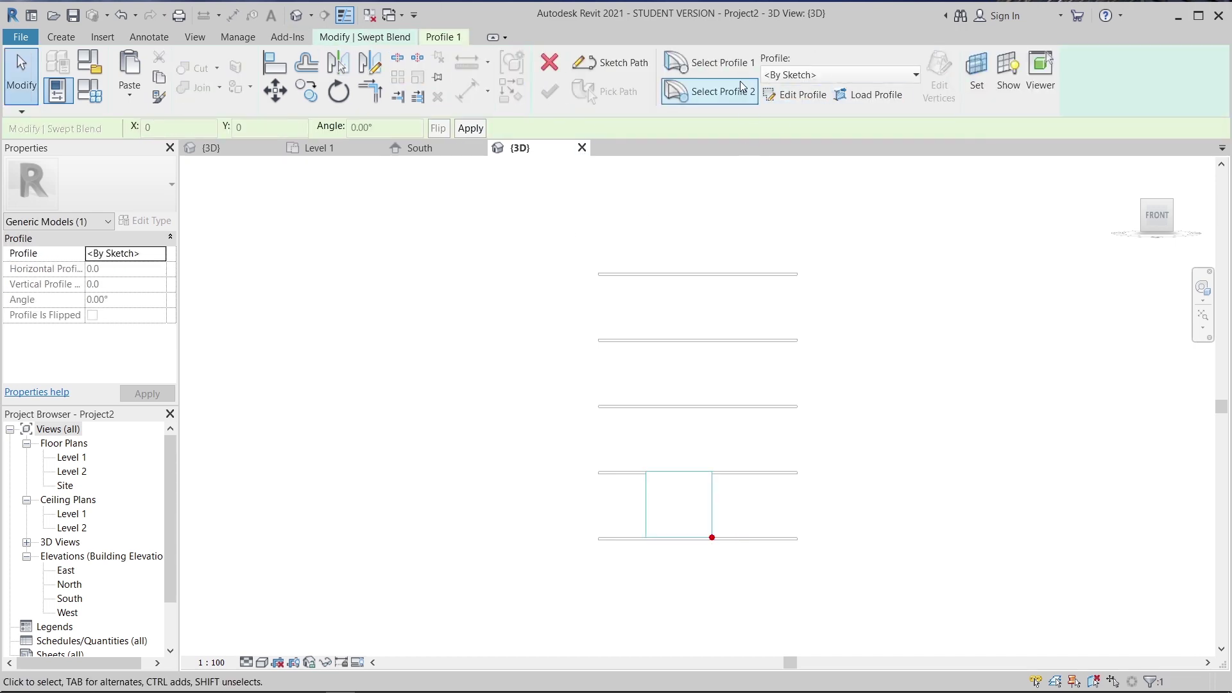
- Open Profile 2 for editing and draw a 4000 mm vertical centre line between the box's bottom and top edge midpoints
click(706, 91)
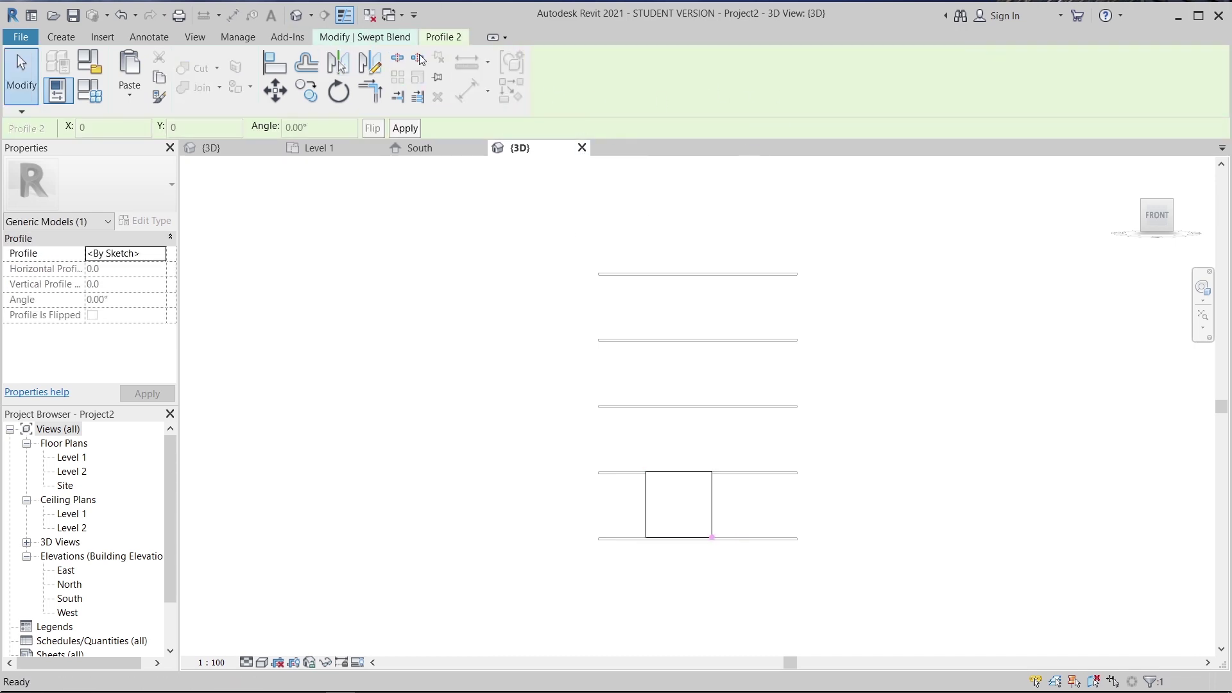
click(806, 91)
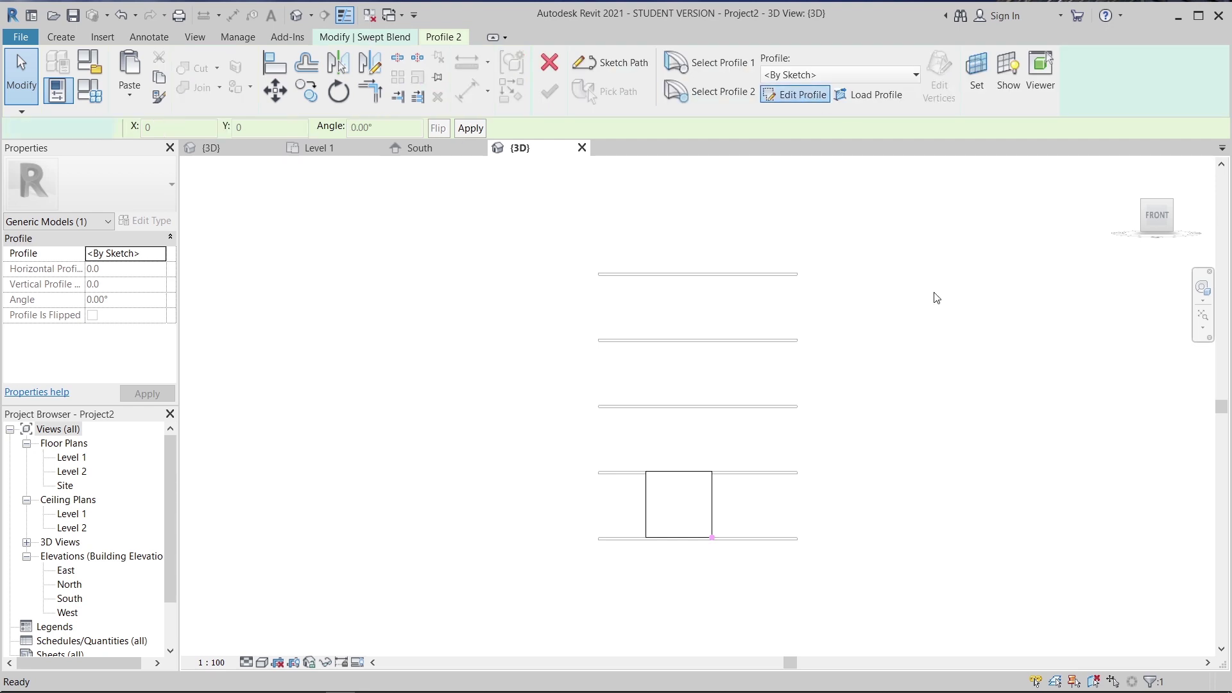
mouse_move(958, 428)
shift+middle_down()
mouse_move(610, 571)
mouse_move(610, 504)
mouse_move(828, 545)
mouse_move(771, 546)
shift+middle_up()
key(l)
key(i)
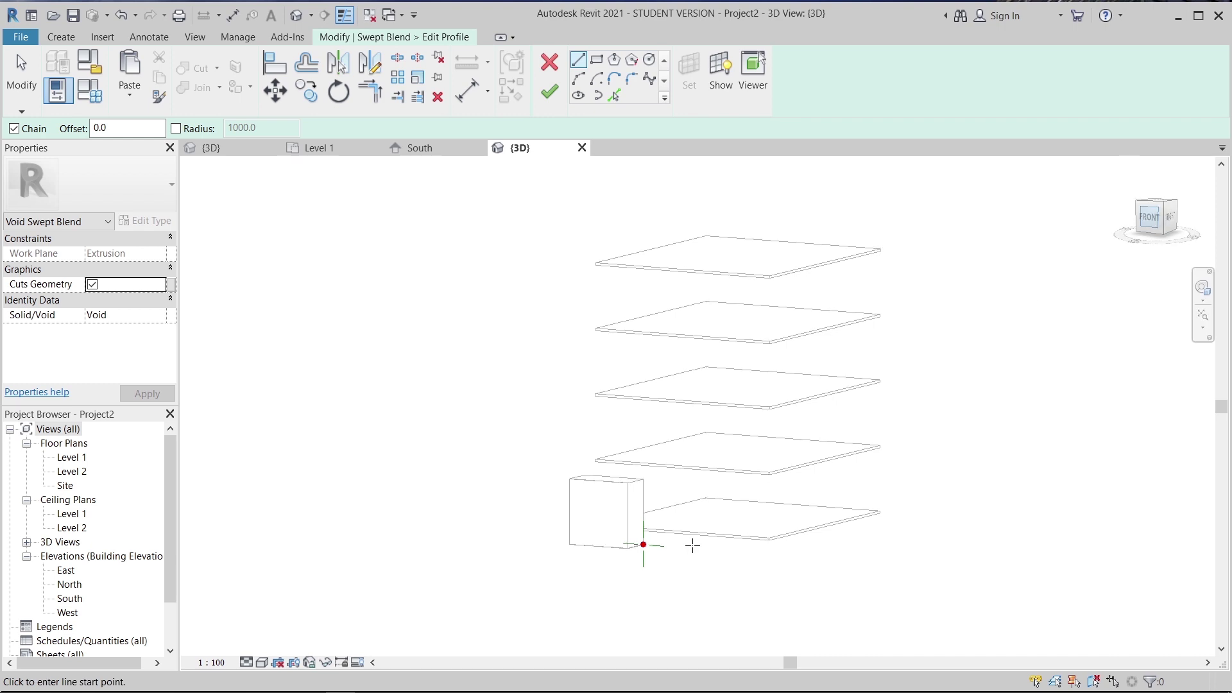
scroll(667, 385, up, 2)
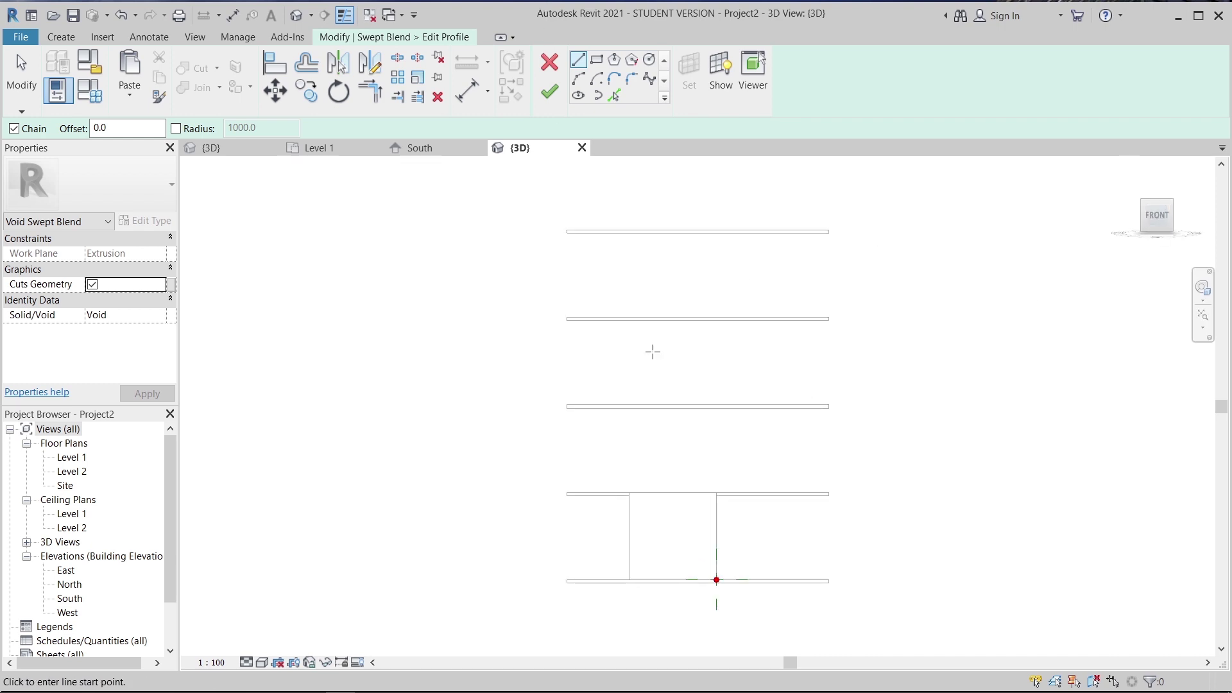
click(672, 580)
click(673, 493)
key(Escape)
key(Escape)
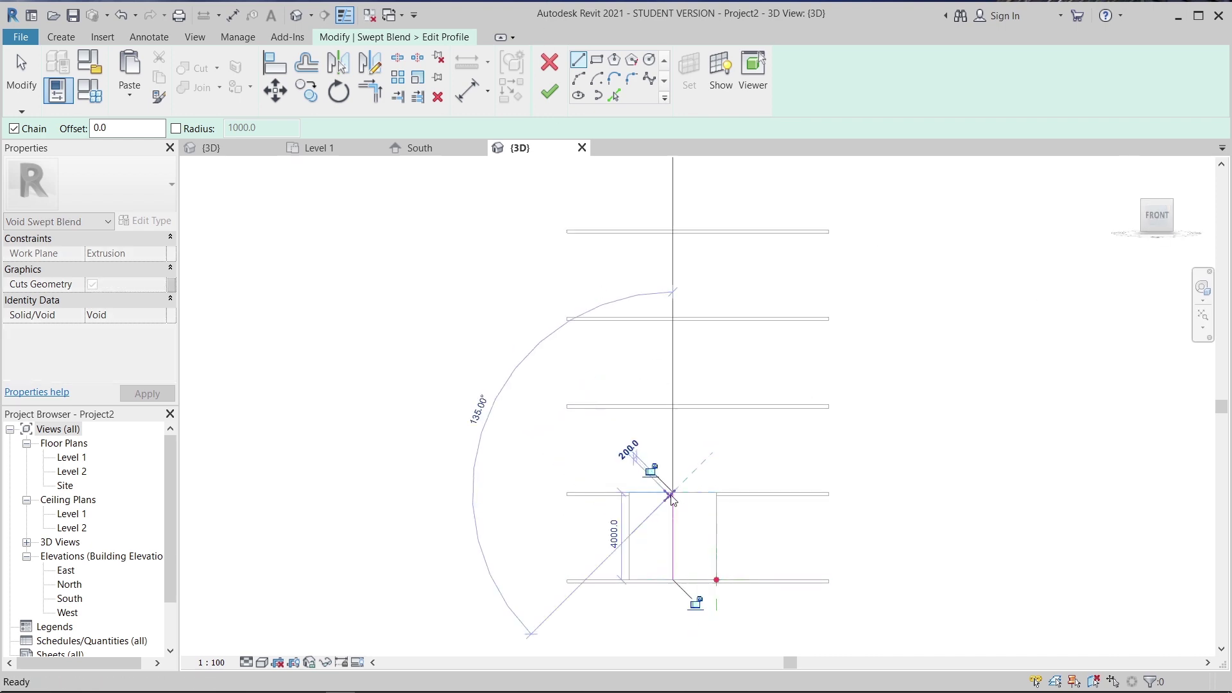
- Draw a 4000 mm horizontal centre line between the midpoints of the box's two side edges
key(l)
key(i)
click(717, 535)
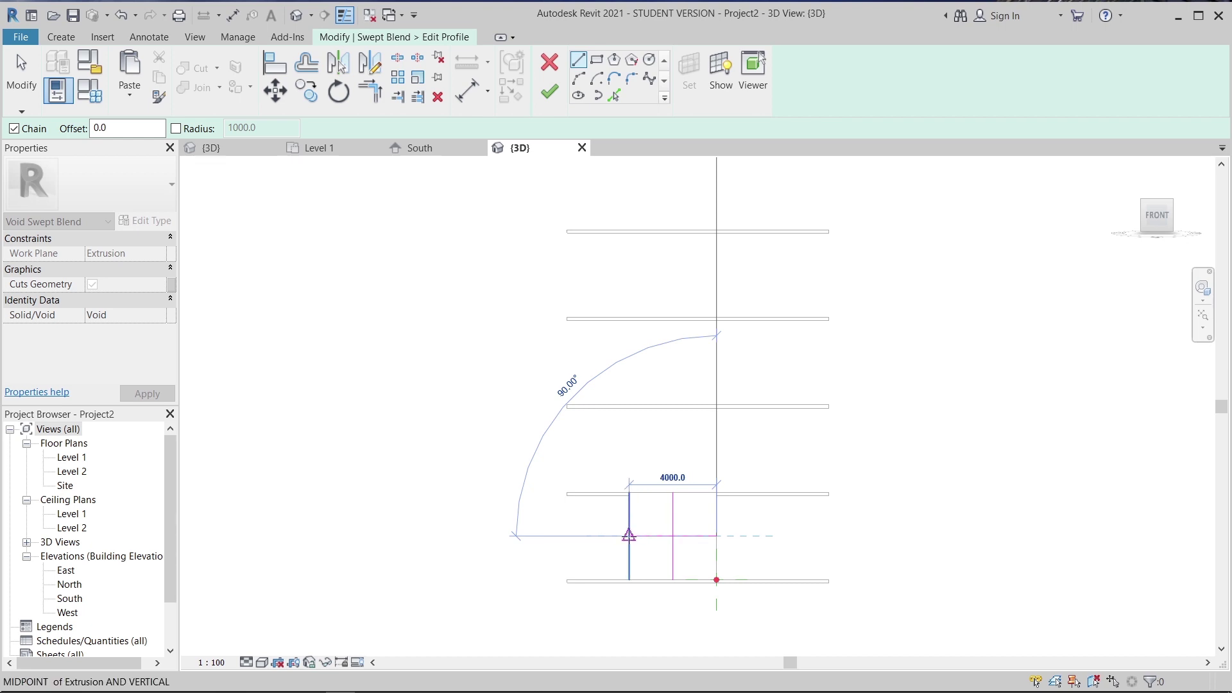
click(630, 536)
key(Escape)
key(Escape)
- Sketch a rectangle about 2200 by 1500 mm just east of the box in the Profile 2 sketch
scroll(716, 578, up, 3)
click(597, 60)
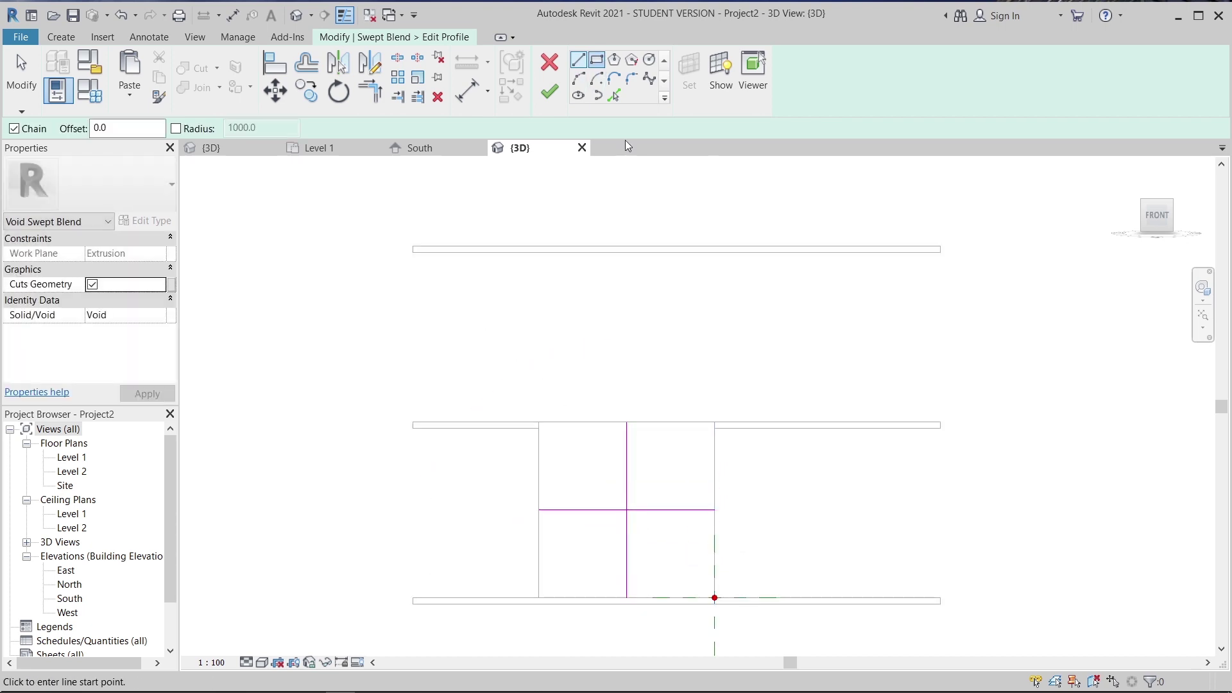
middle_drag(756, 573, 655, 464)
click(673, 392)
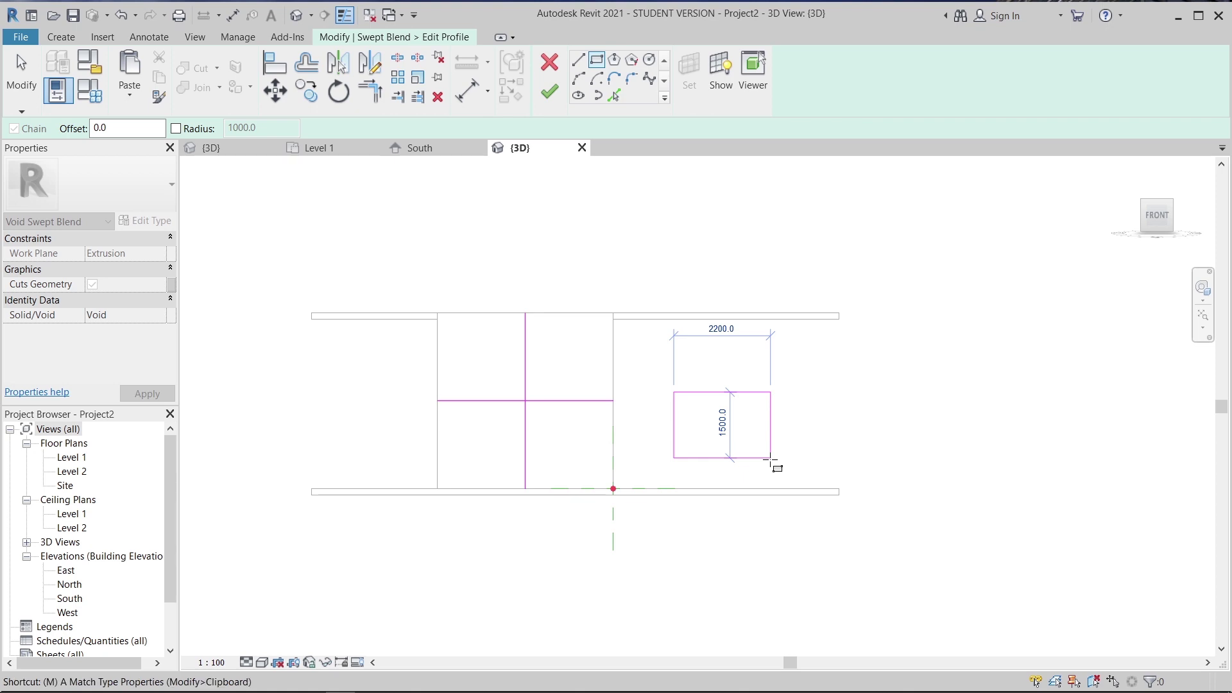
click(771, 458)
- Set the rectangle's width to 2000 mm and its bottom edge's distance from the horizontal centre line to 2000 mm
click(721, 345)
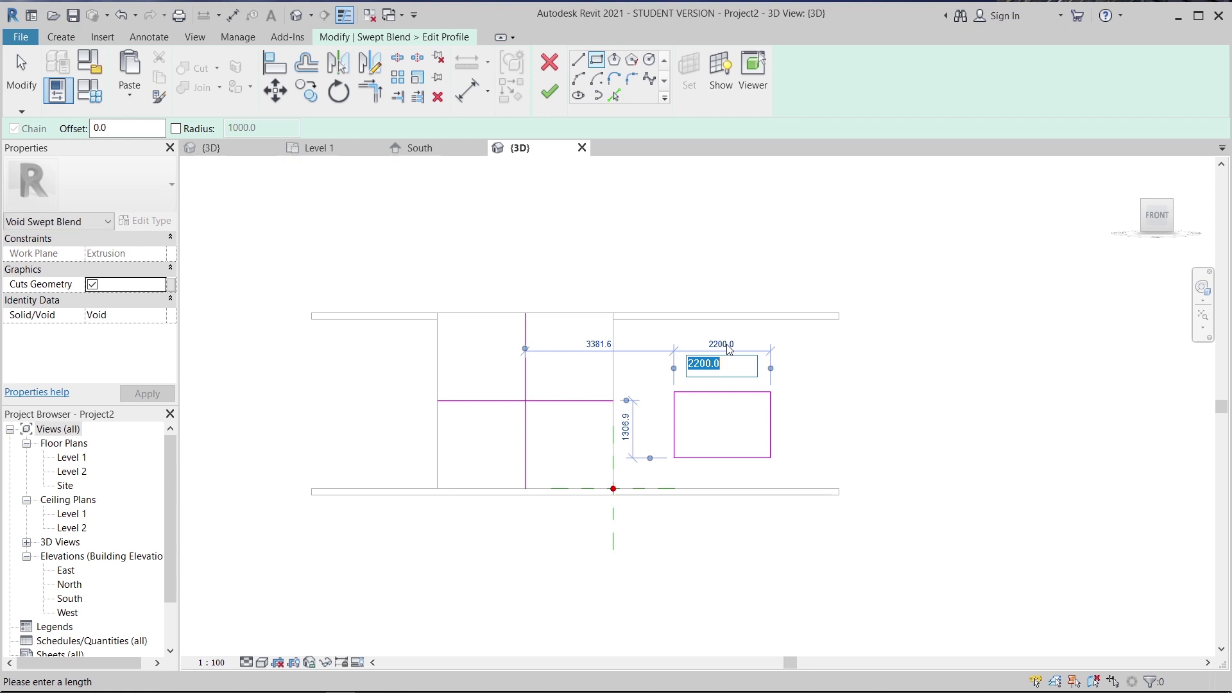
text(2m)
key(Return)
click(626, 426)
text(2m)
key(Return)
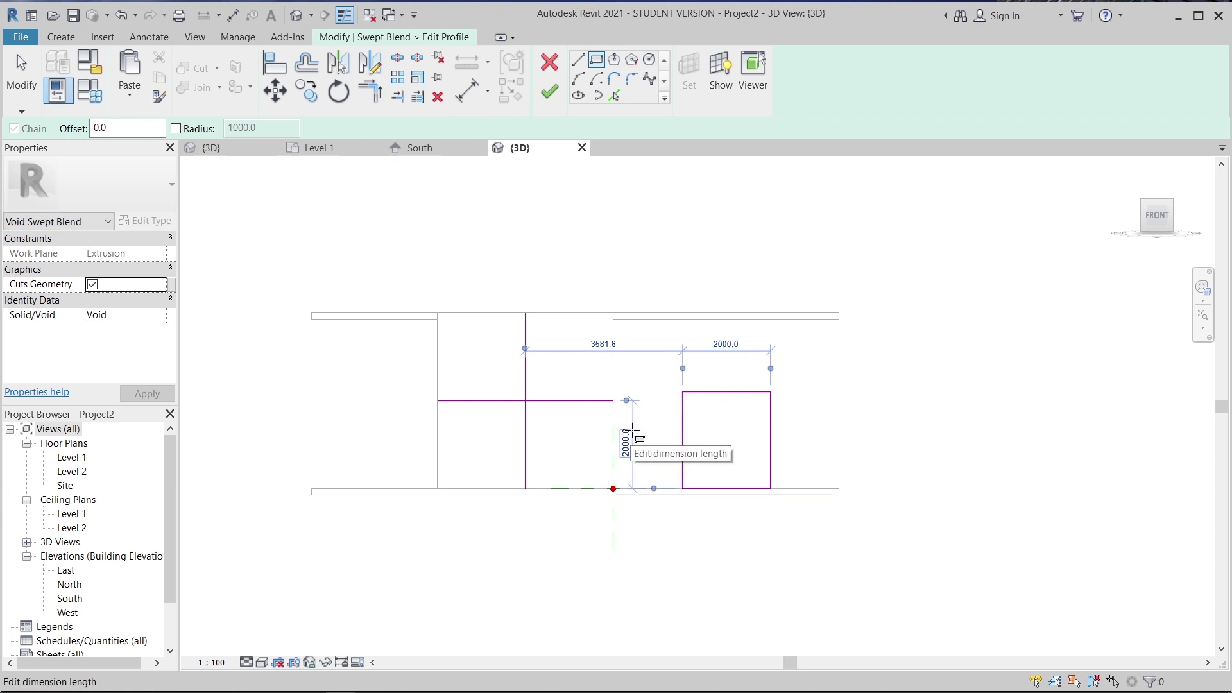
key(Escape)
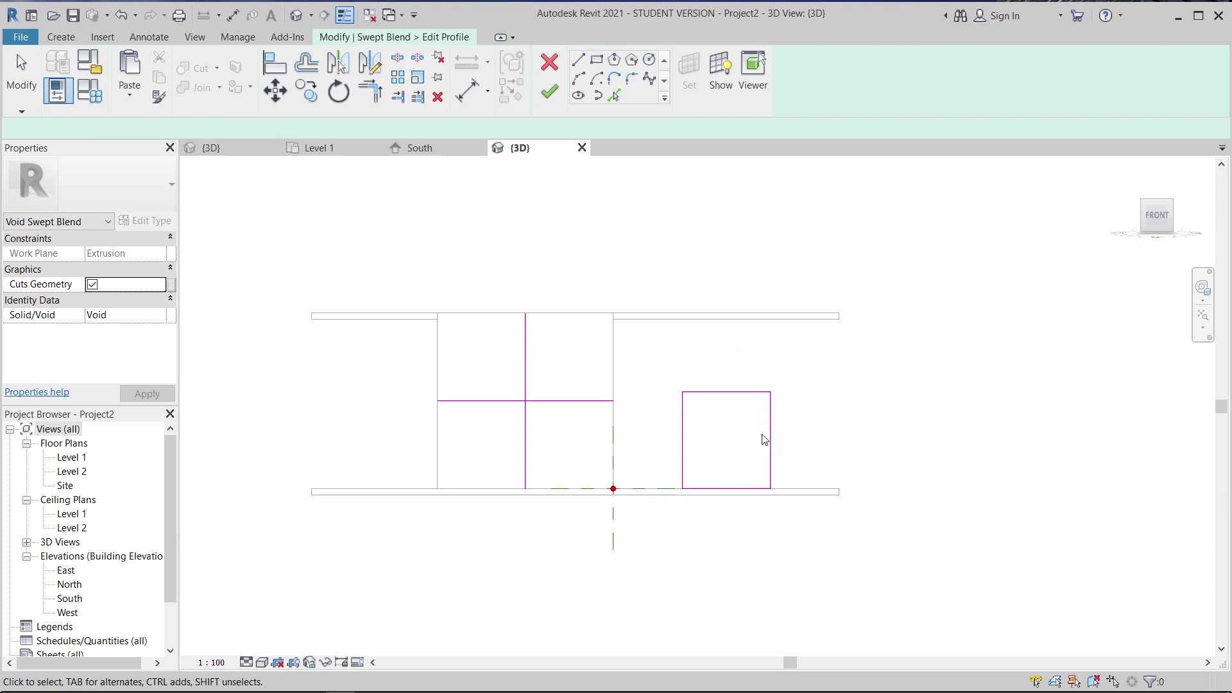
- Move the whole rectangle inside the box's front face, placing its east edge's midpoint on the horizontal centre line
click(770, 434)
click(275, 91)
click(770, 441)
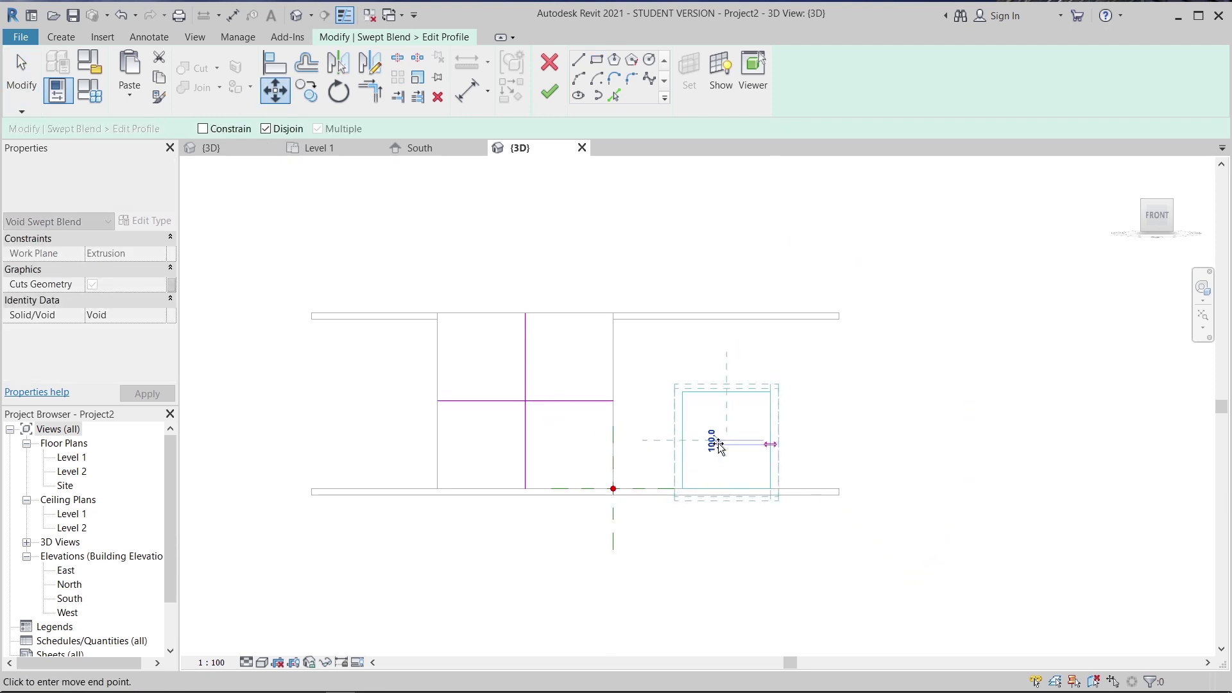
click(586, 403)
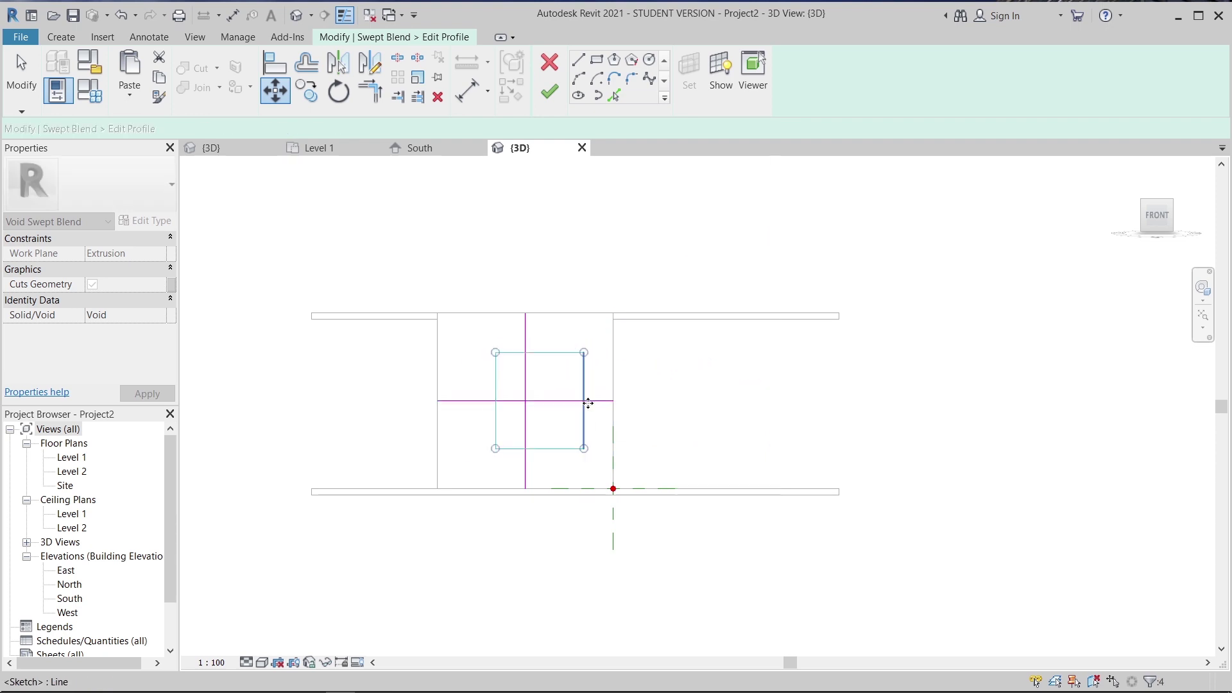
- Move the Profile 2 rectangle so the midpoint of its upper edge lies on the vertical centre line
click(557, 362)
click(560, 363)
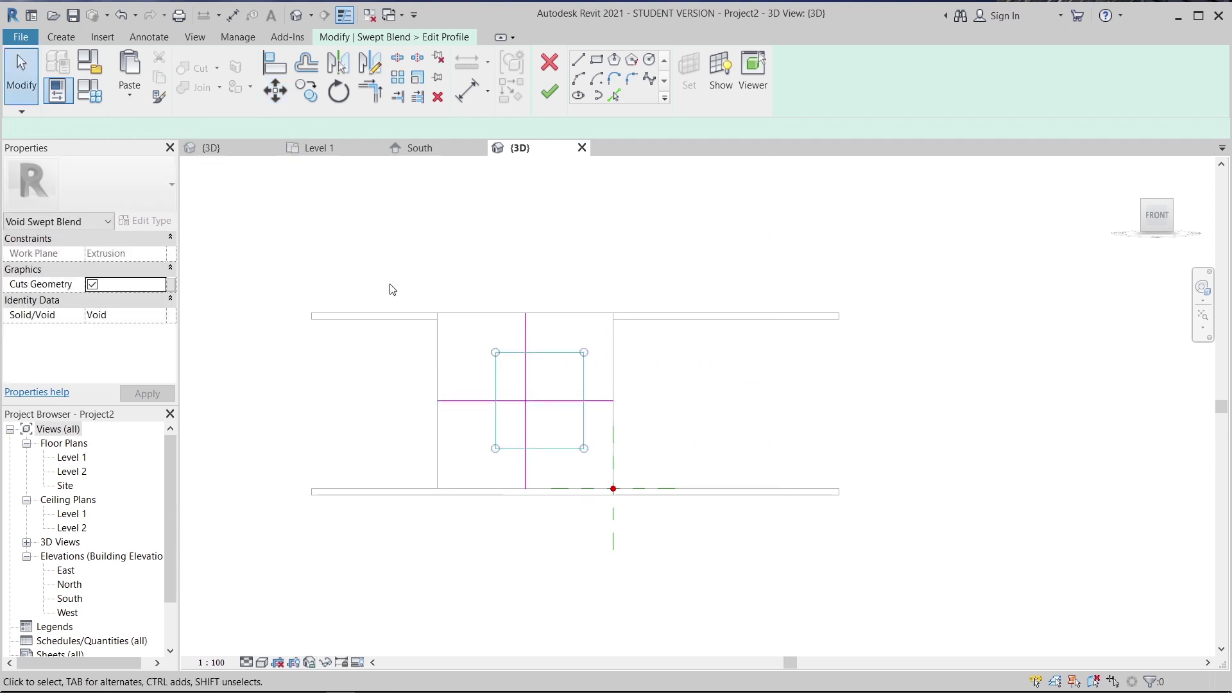
click(276, 90)
click(542, 350)
click(526, 353)
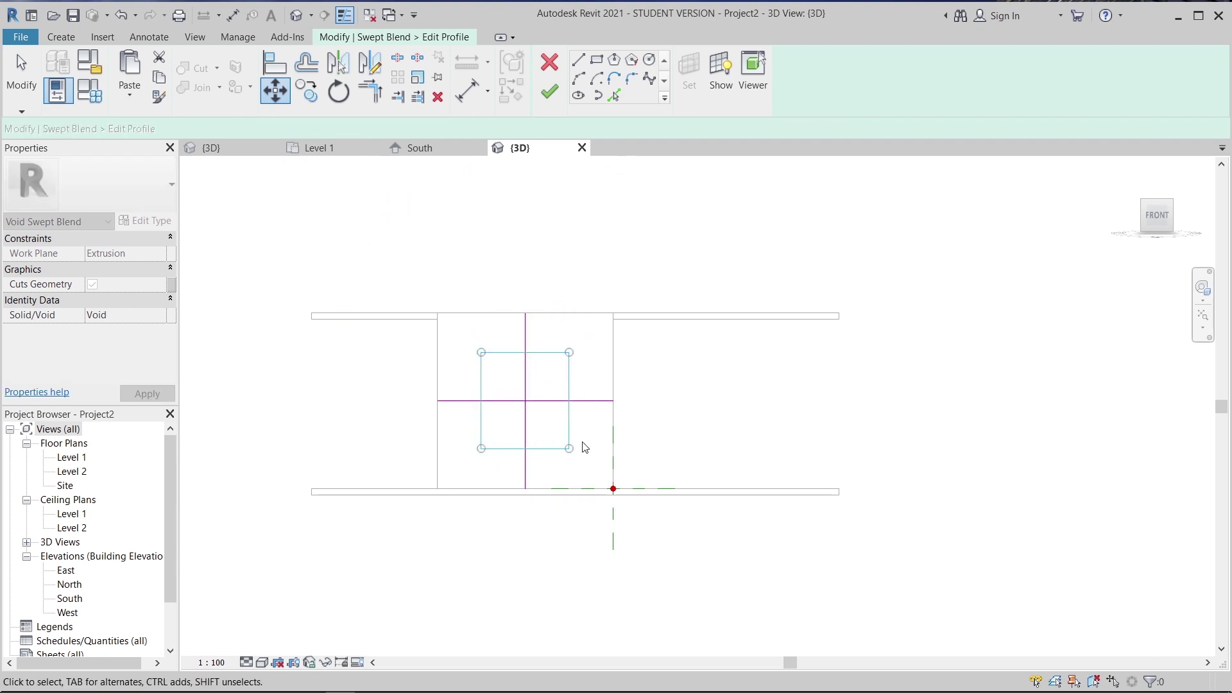
click(671, 419)
- Delete the vertical and horizontal centre lines from the Profile 2 sketch, keeping only the rectangle
scroll(594, 432, up, 5)
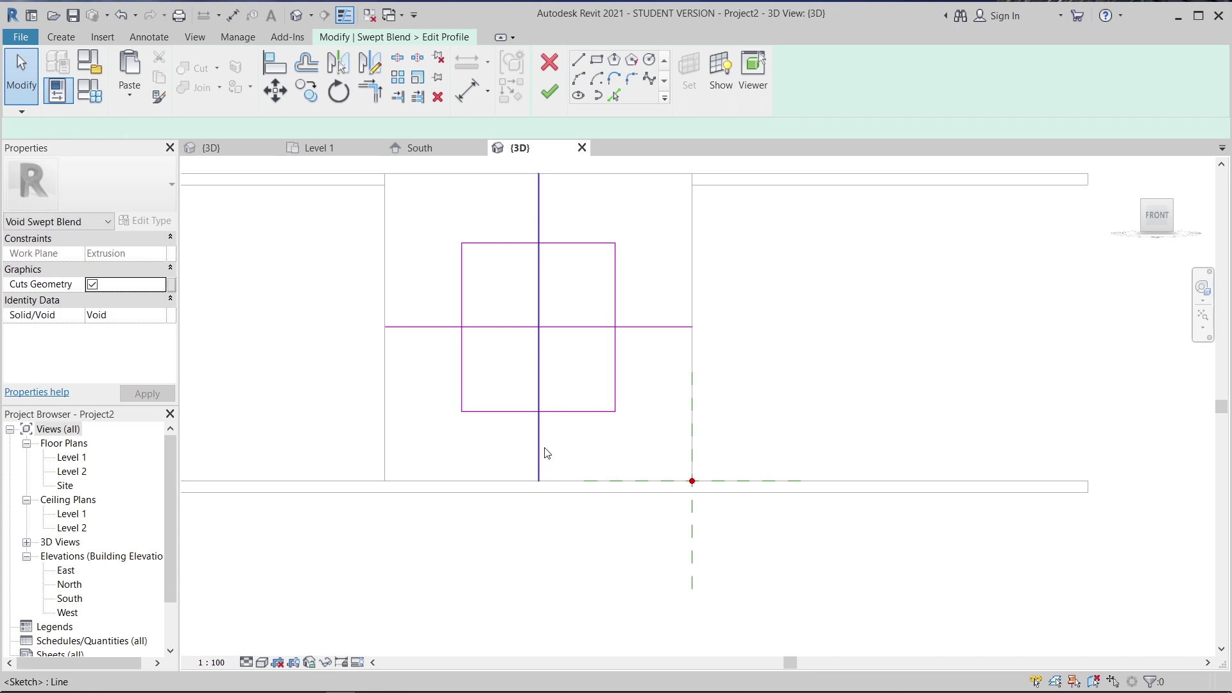
click(544, 454)
click(586, 338)
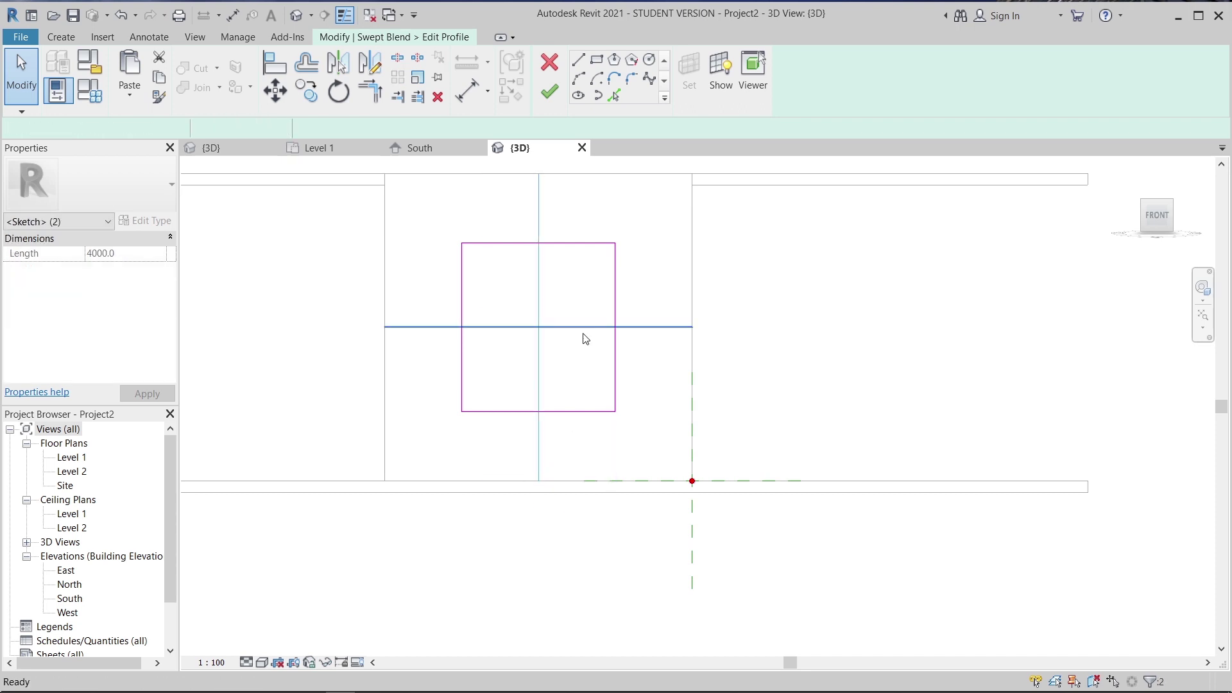
key(Delete)
scroll(581, 335, down, 2)
- Finish the Profile 2 sketch and complete the void swept blend so it cuts through the box
click(547, 91)
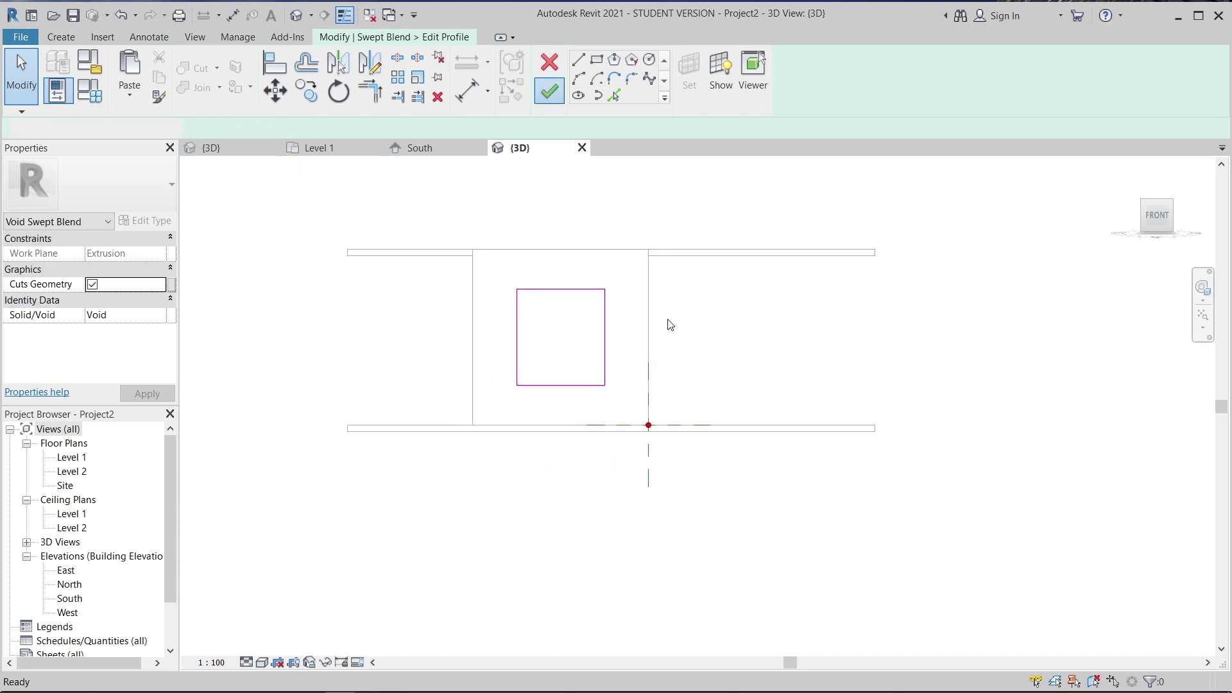
shift+middle_drag(793, 401, 629, 507)
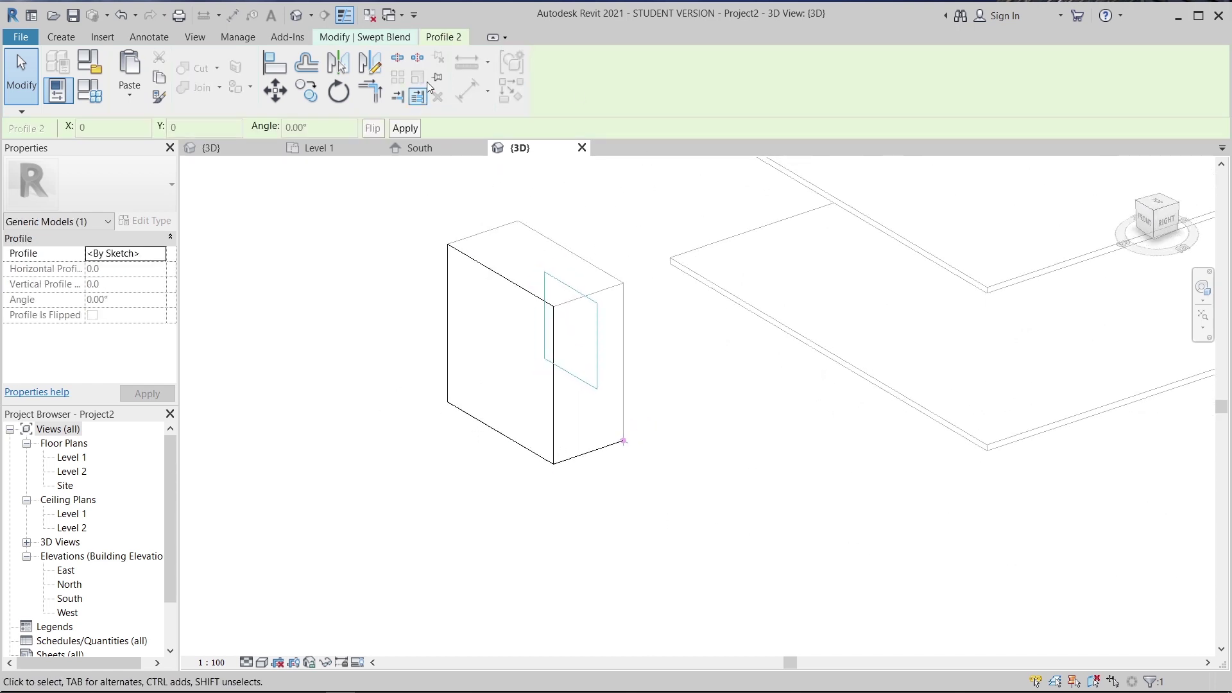
click(396, 37)
click(550, 93)
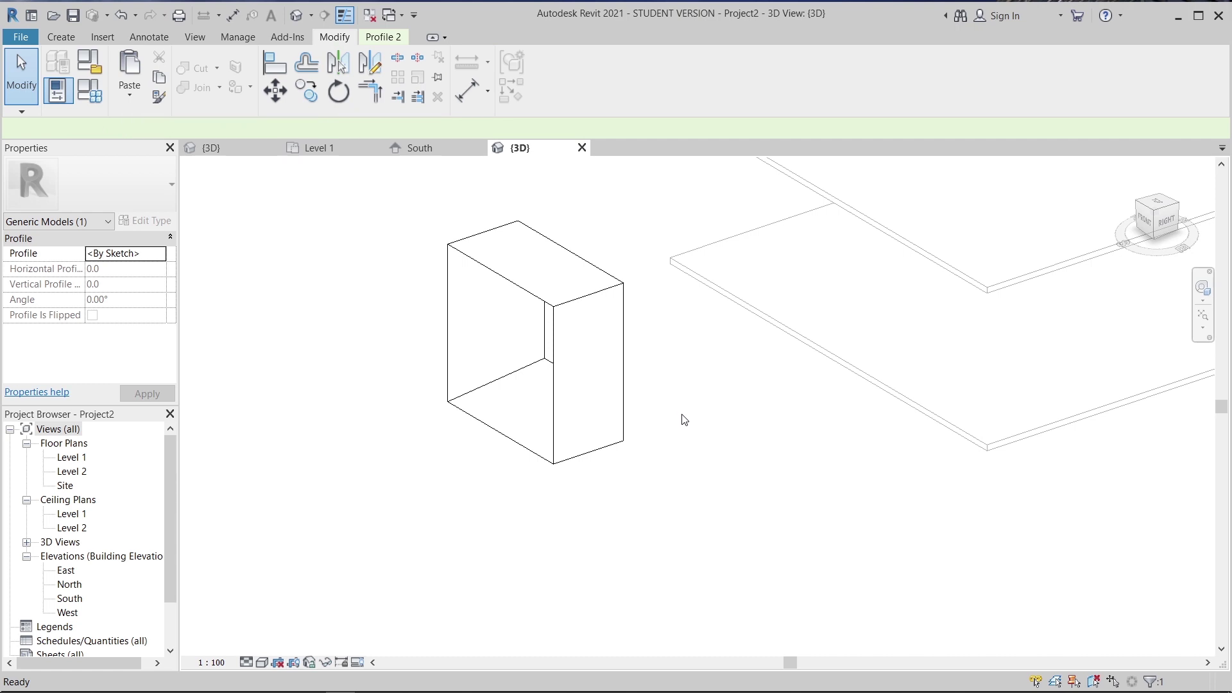
shift+middle_drag(503, 308, 475, 360)
click(801, 442)
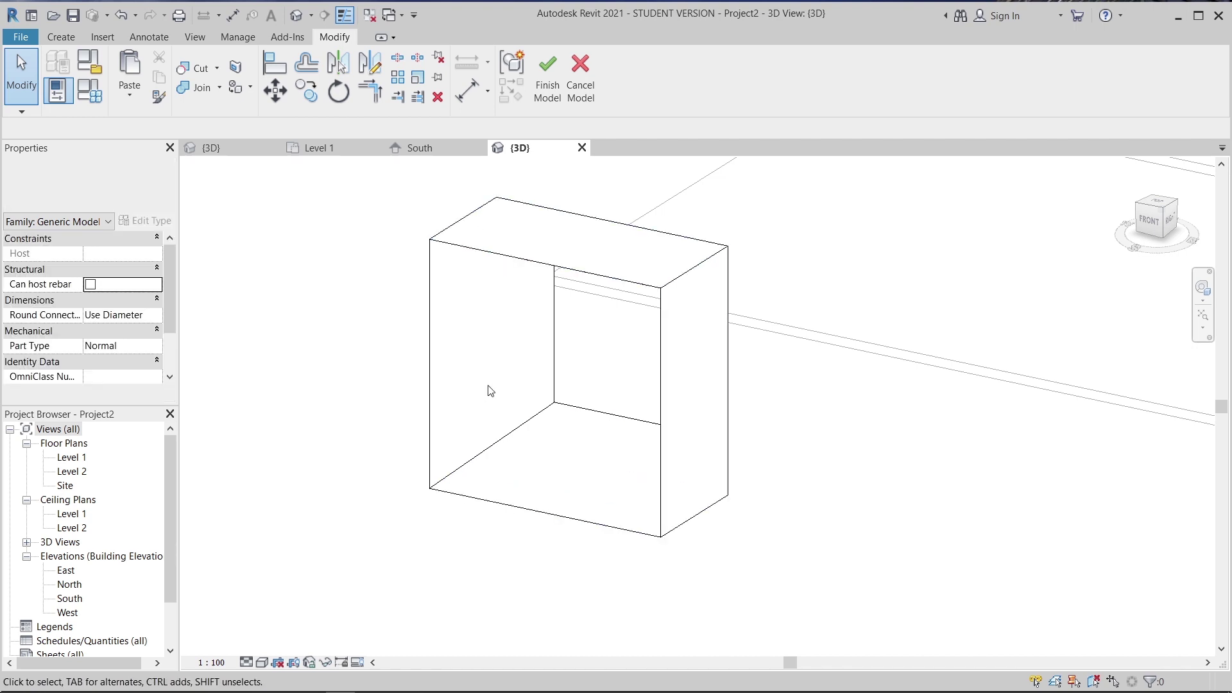
- Finish the in-place facade box model and return to the project
scroll(475, 407, down, 2)
shift+middle_drag(475, 407, 802, 452)
scroll(779, 486, down, 2)
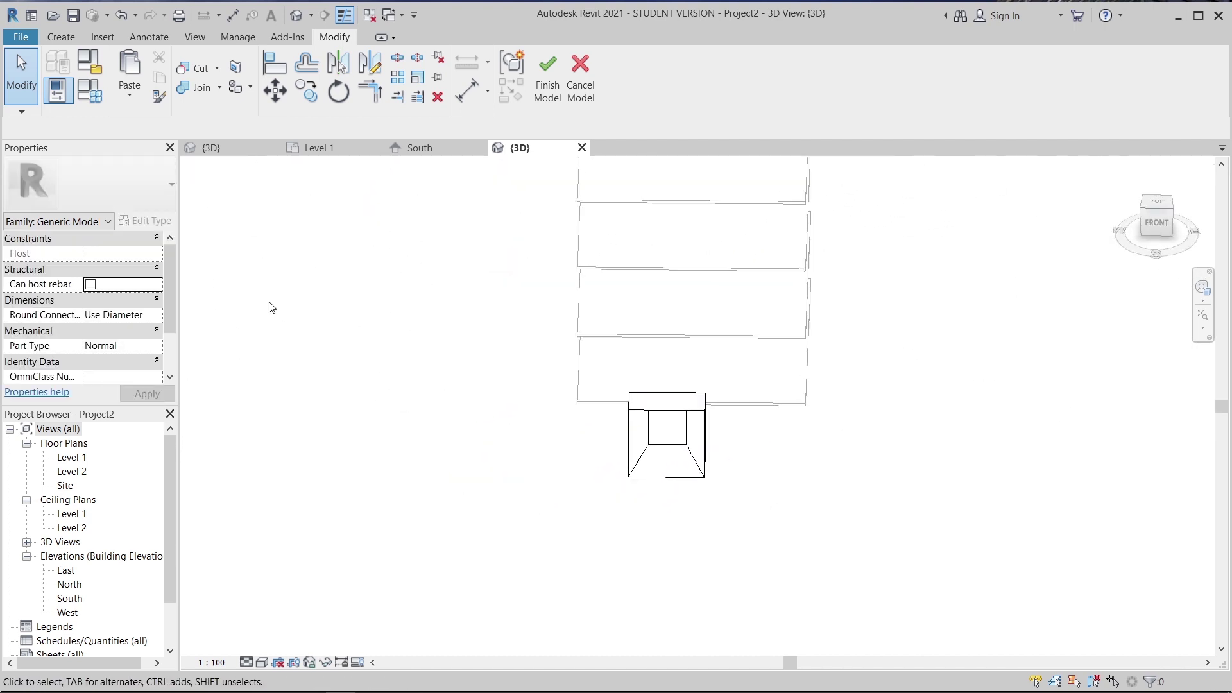
scroll(451, 394, down, 3)
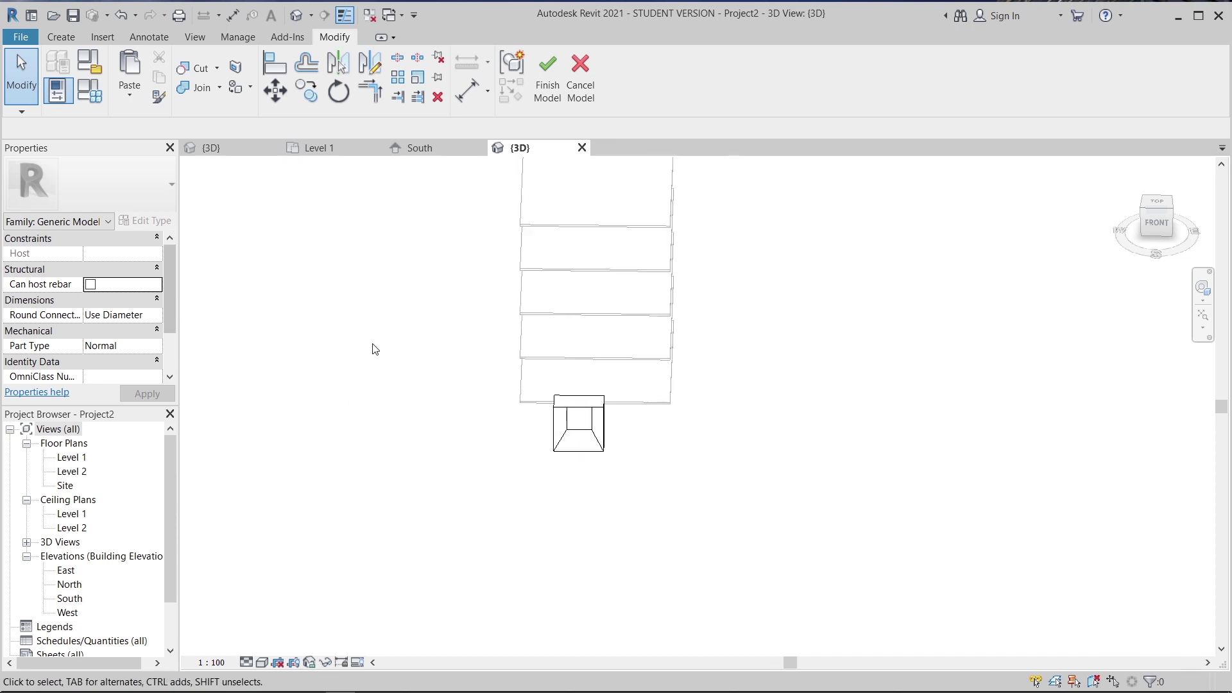
click(546, 67)
shift+middle_drag(718, 440, 759, 455)
- In the Level 2 floor plan, move the facade box so its northeast corner meets the floor's southeast corner
click(611, 441)
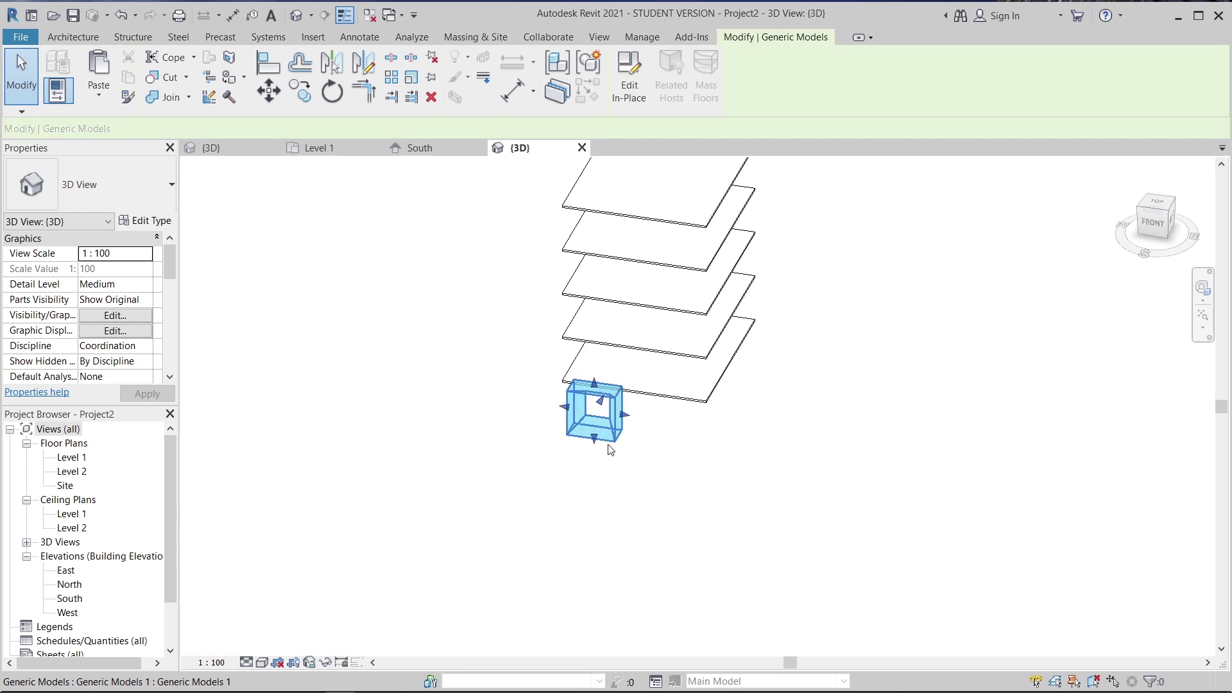
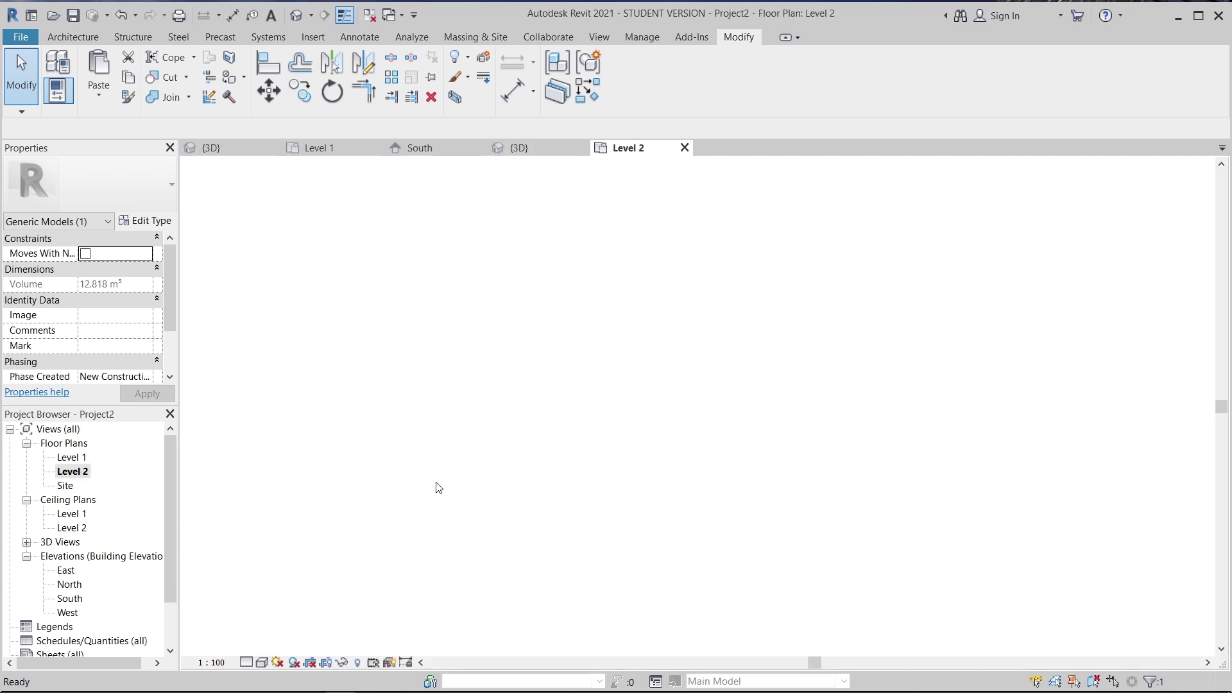
click(738, 470)
scroll(804, 480, up, 1)
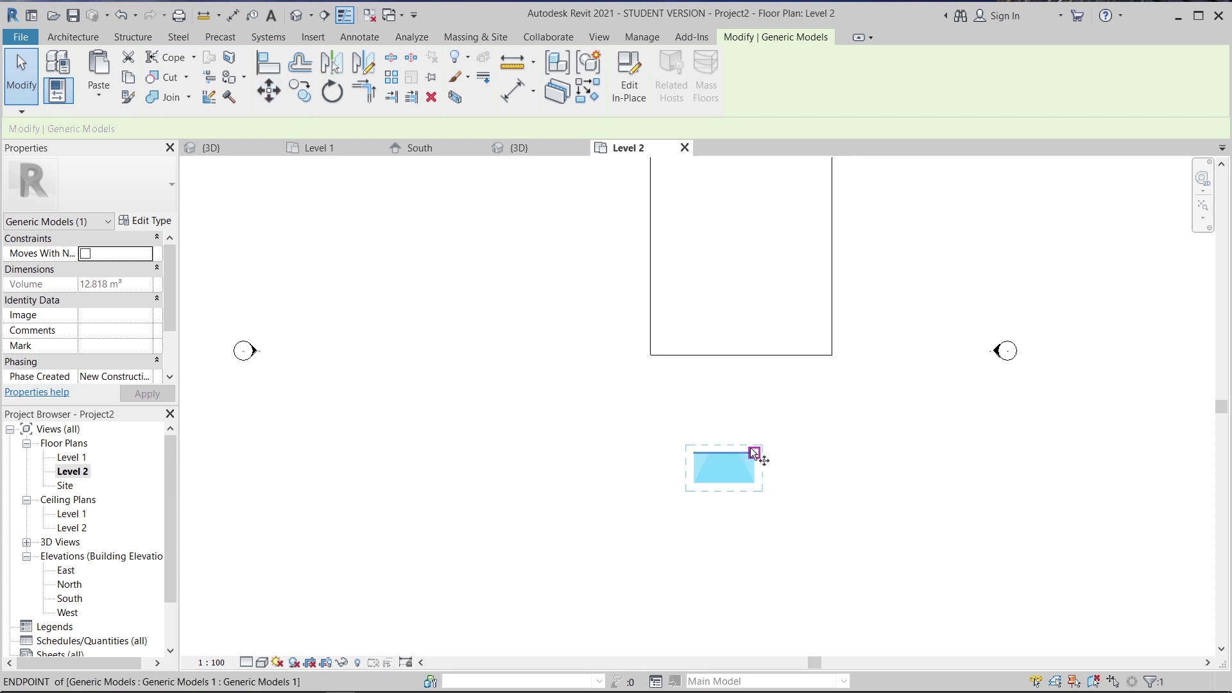
key(m)
key(v)
click(754, 453)
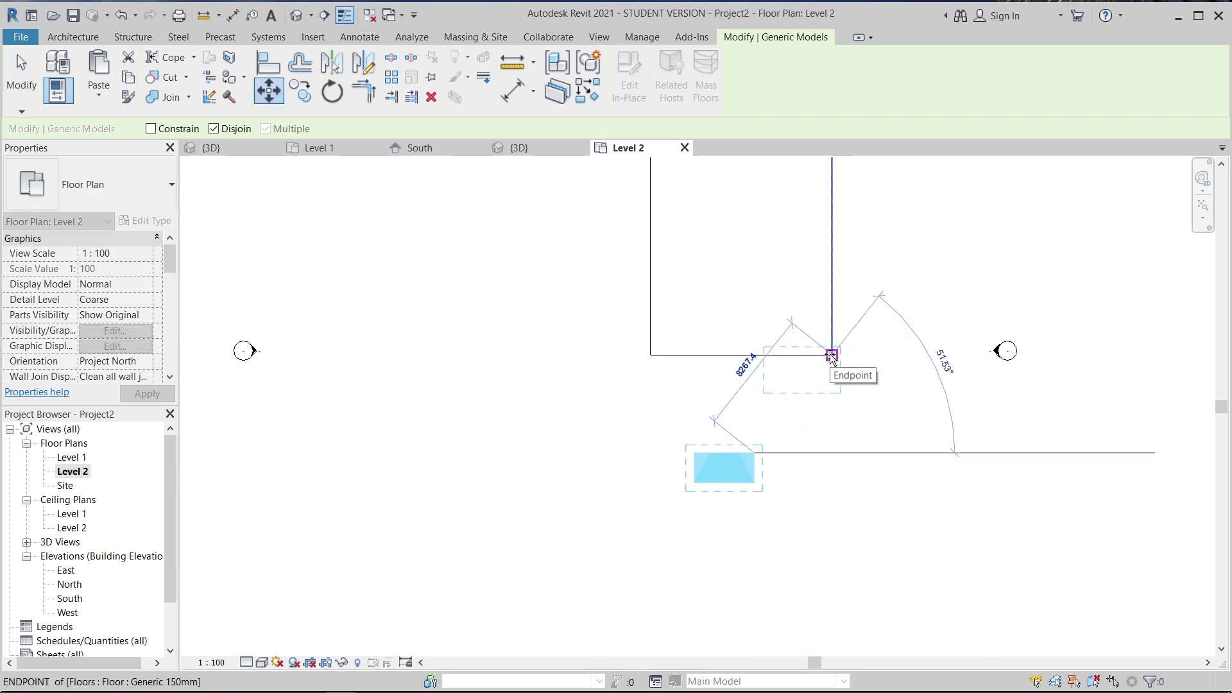
click(831, 355)
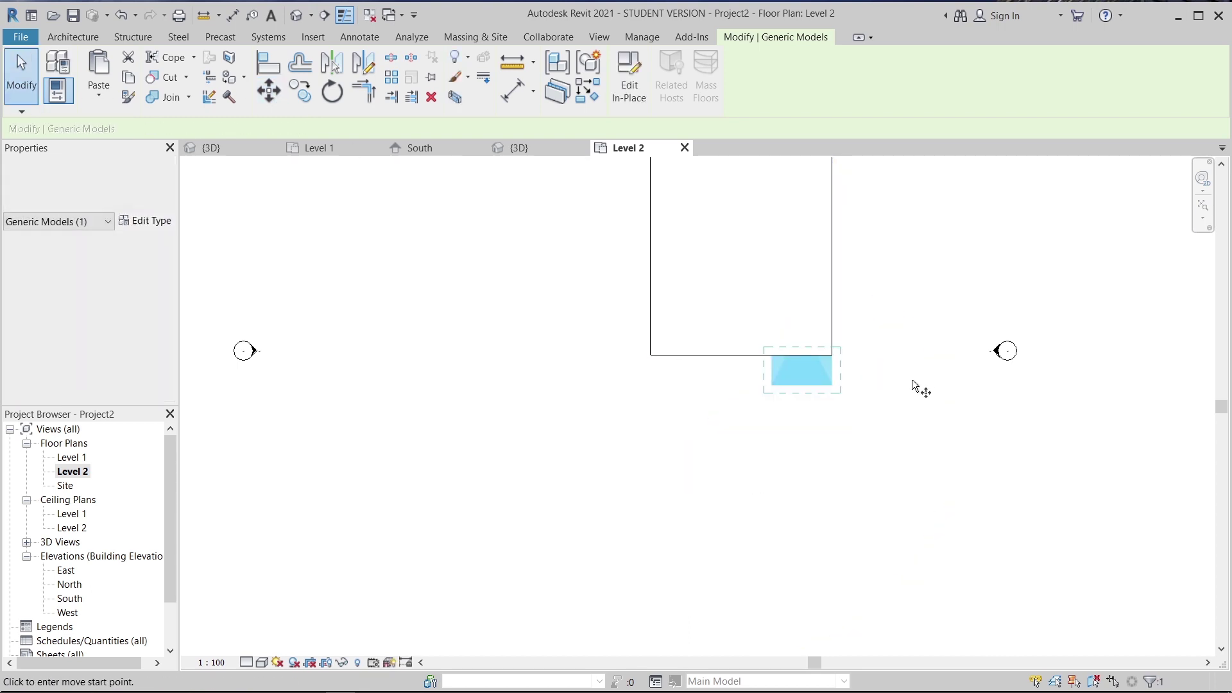
- Move the facade box 2000 mm north so its southeast corner coincides with the floor's southeast corner
scroll(827, 399, up, 1)
key(m)
key(v)
click(834, 380)
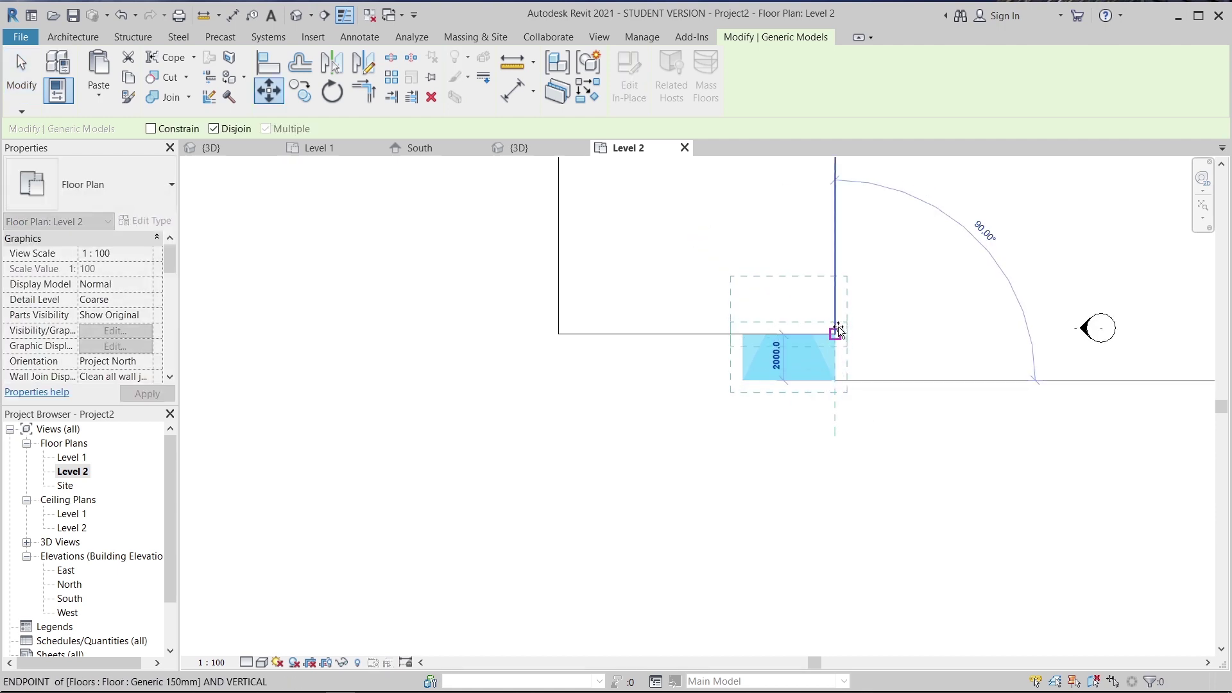
click(846, 347)
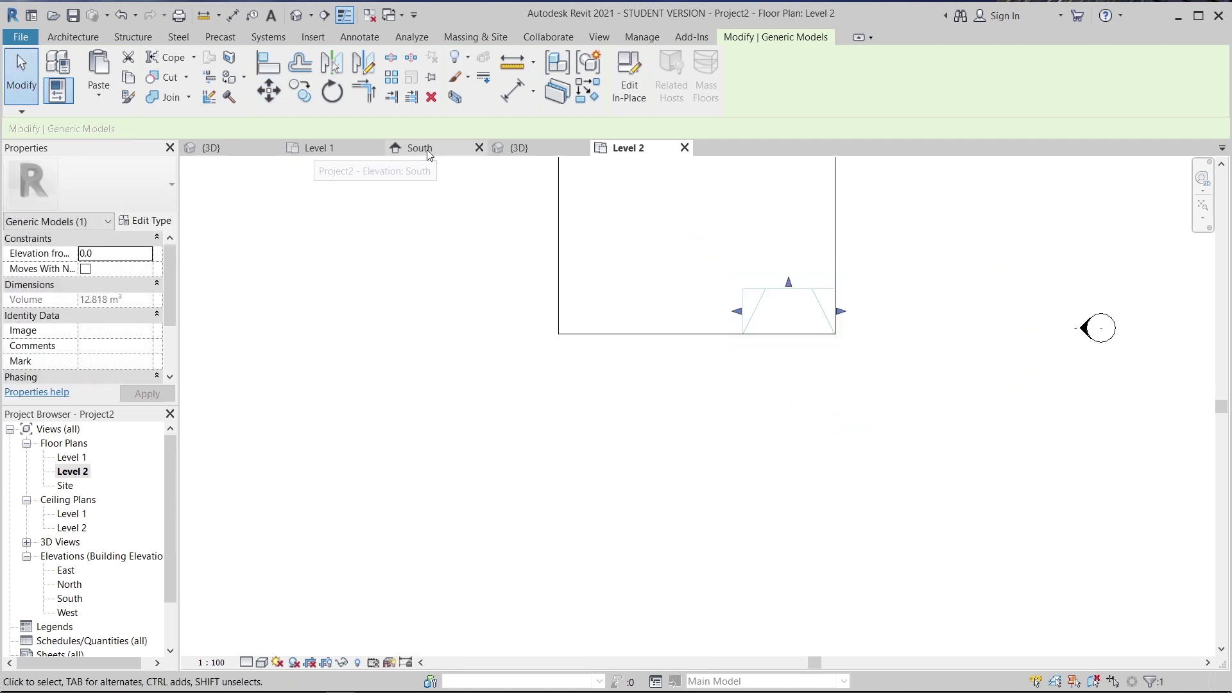
- Open the South elevation and ungroup the Level 5 array group
scroll(753, 479, up, 2)
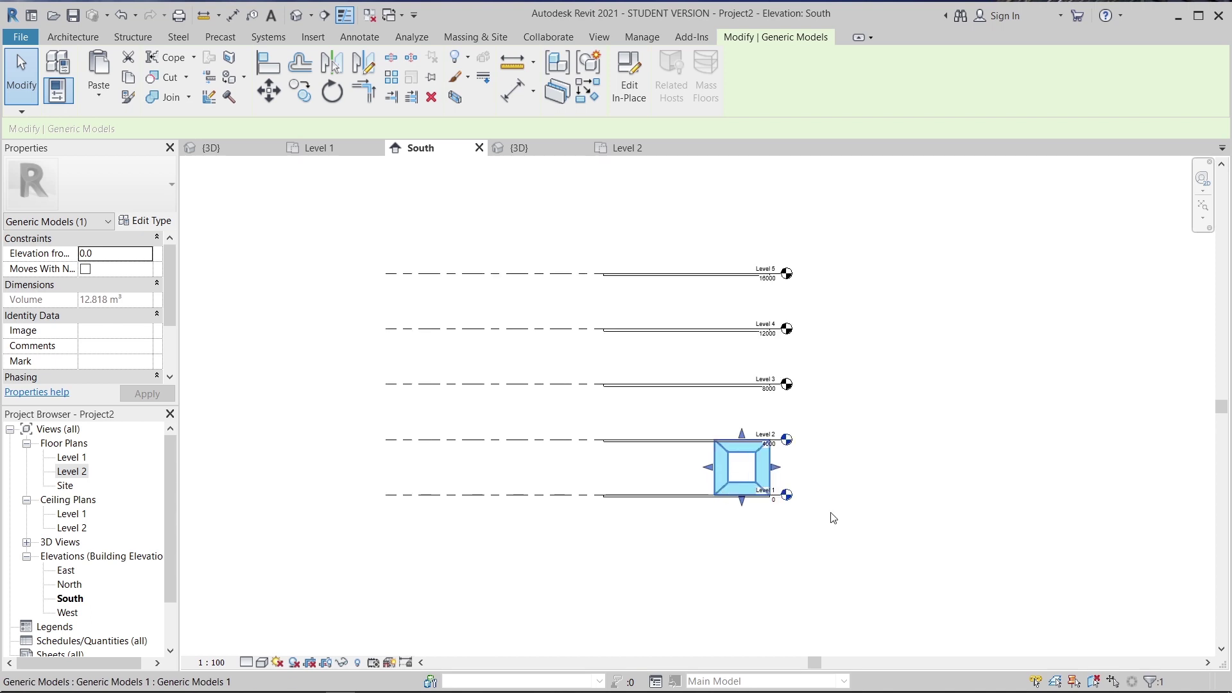
scroll(748, 481, up, 2)
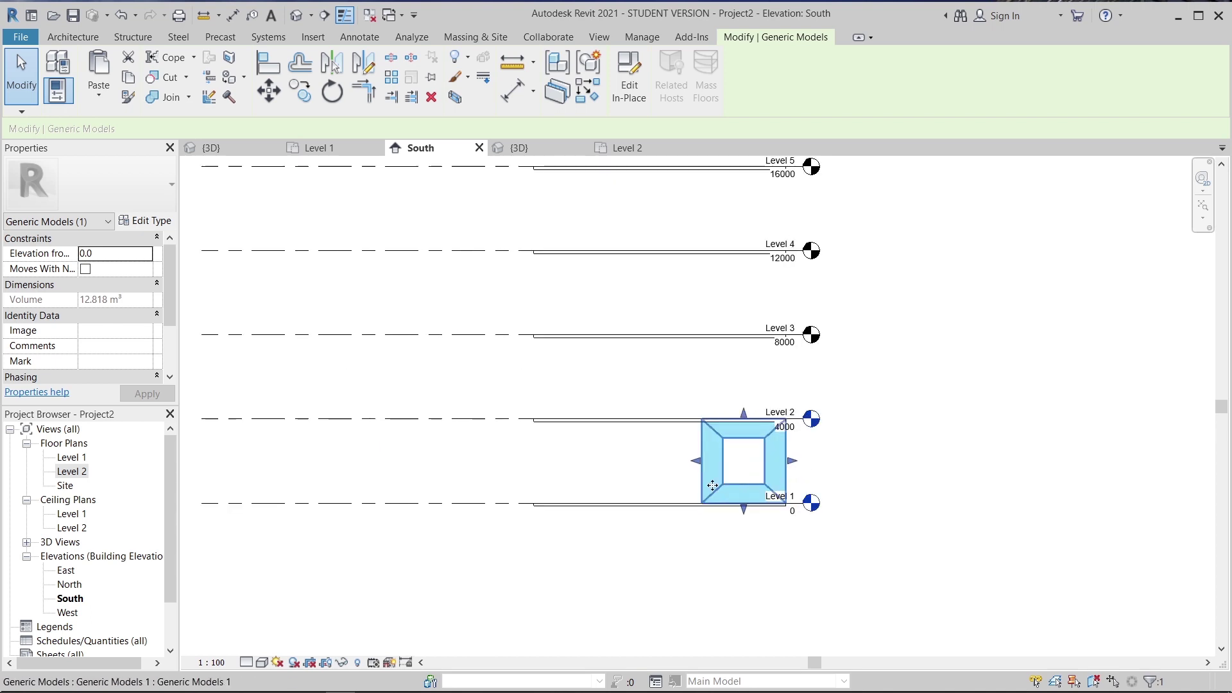
scroll(330, 426, down, 2)
drag(449, 523, 416, 170)
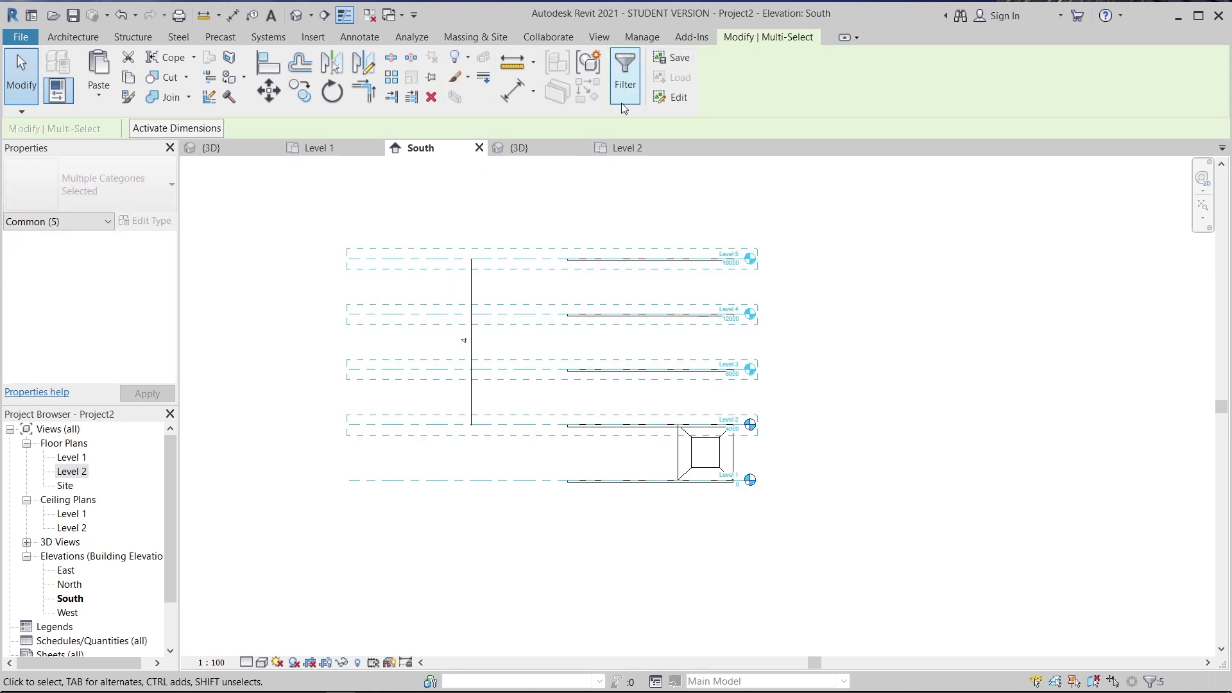
key(ctrl+g)
key(Escape)
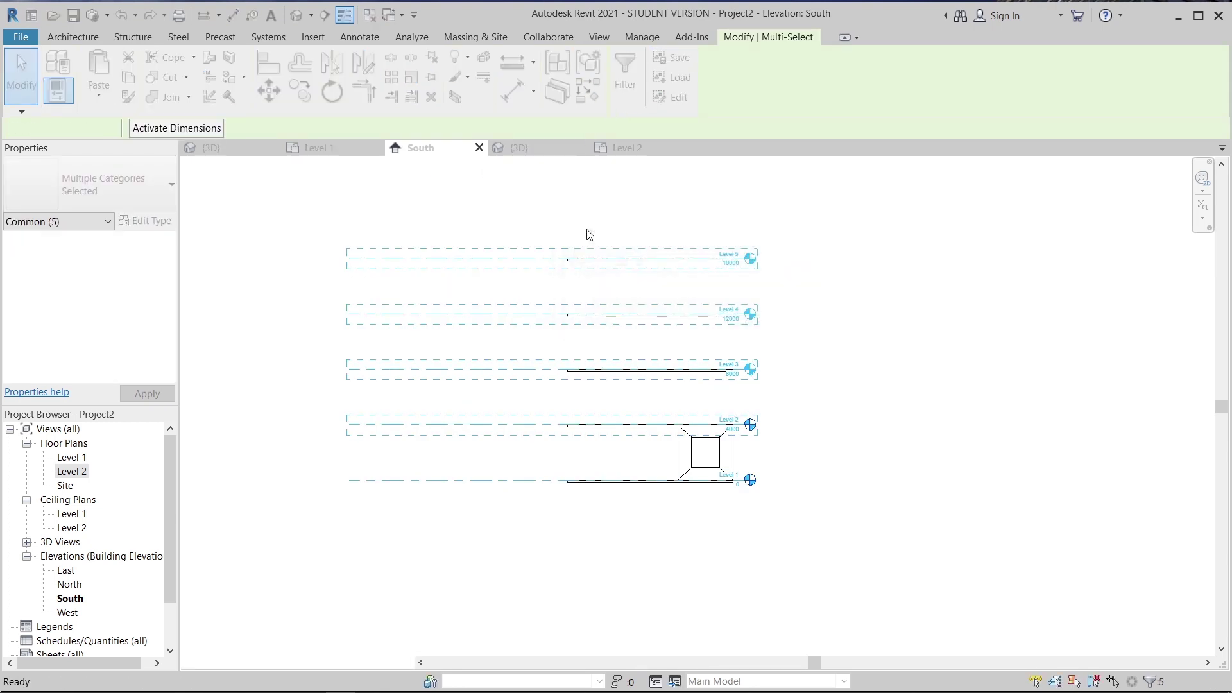
key(Escape)
click(473, 258)
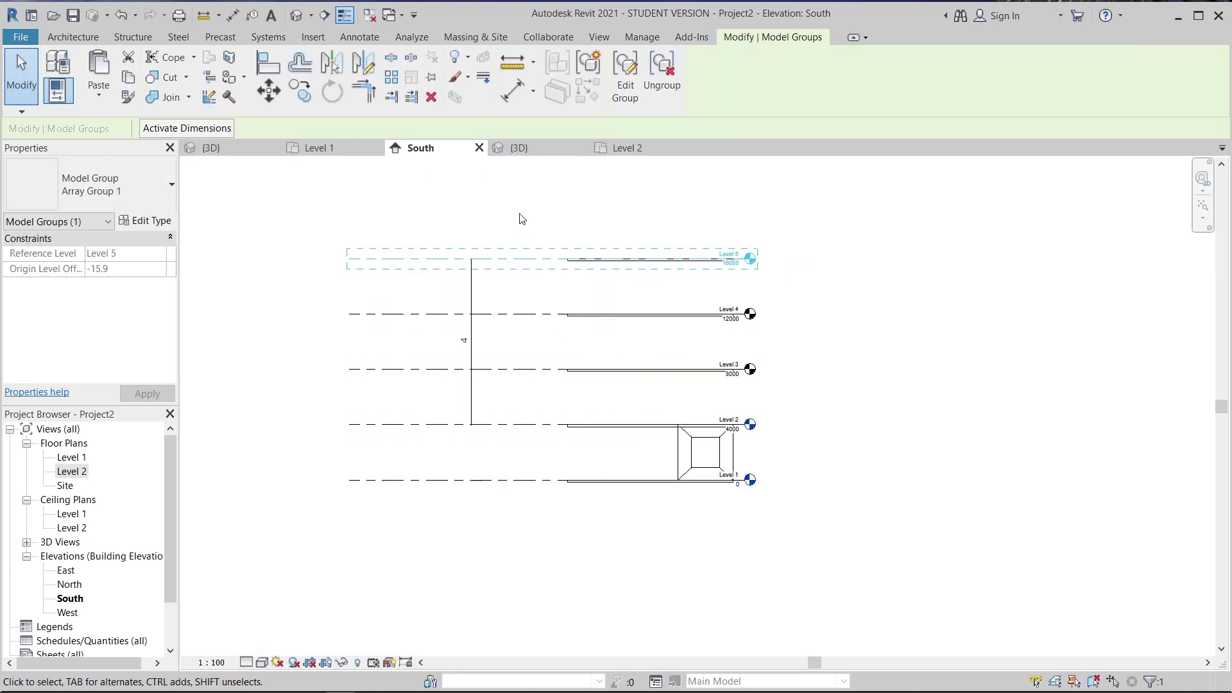
click(659, 90)
key(Escape)
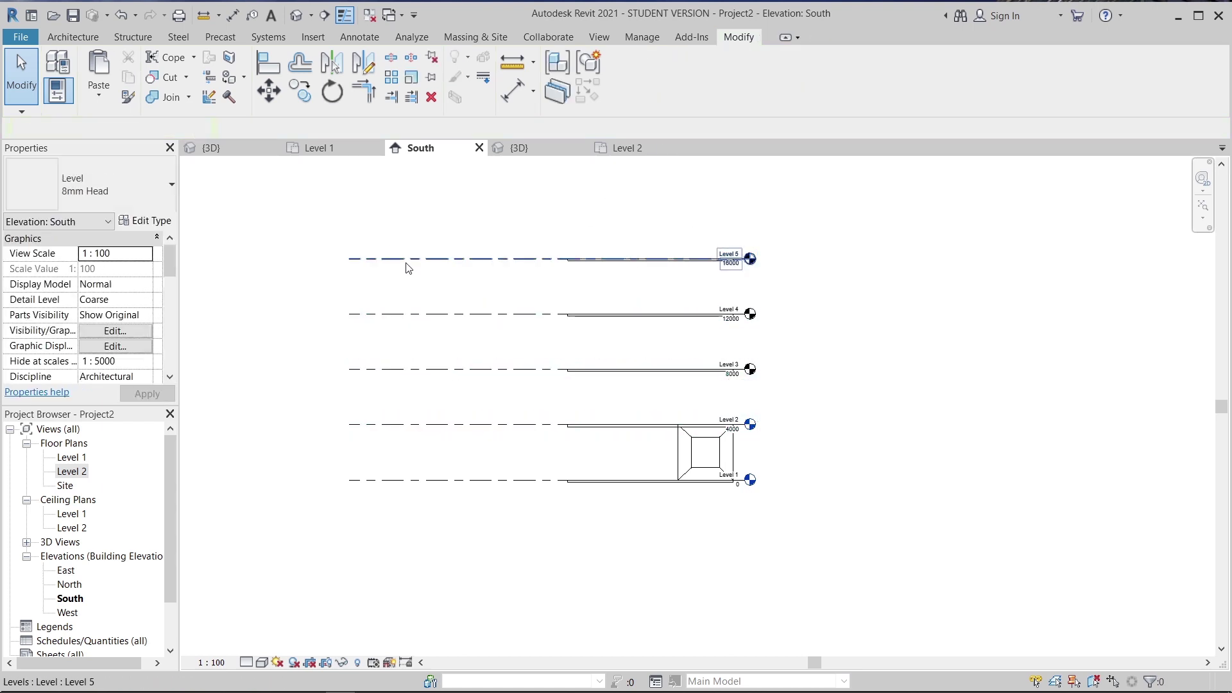
- Shorten the aligned level lines by pulling Level 5's west end in towards the floors
click(409, 263)
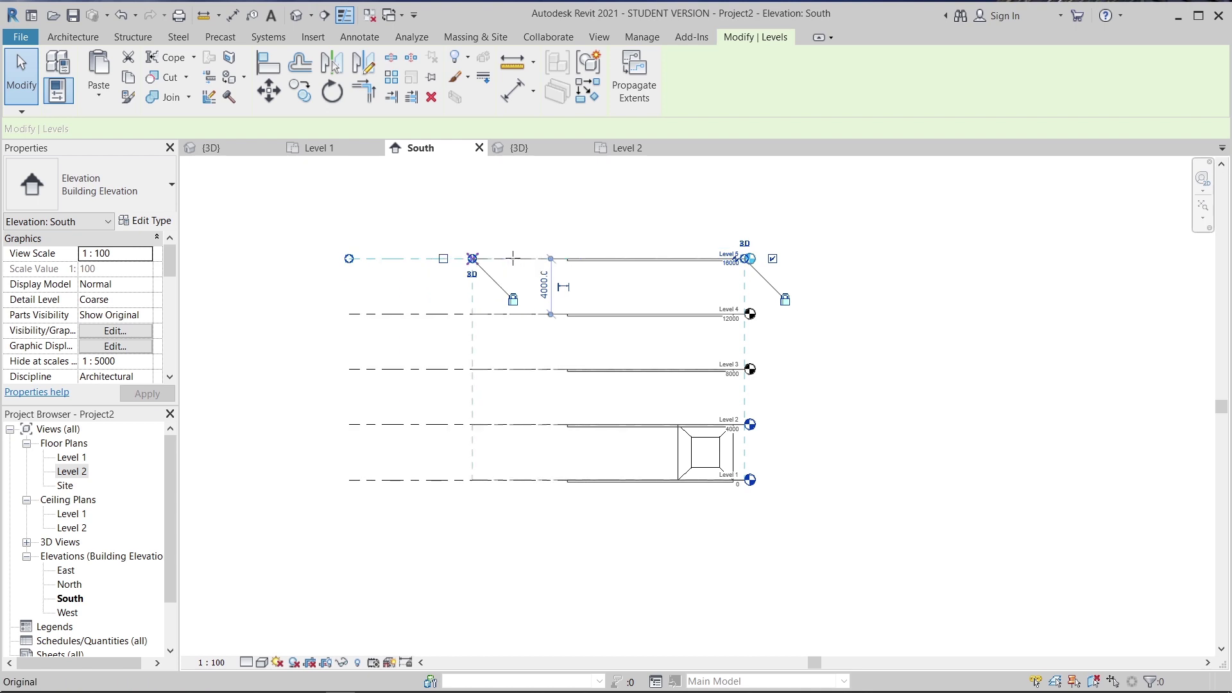
click(792, 387)
scroll(743, 531, up, 2)
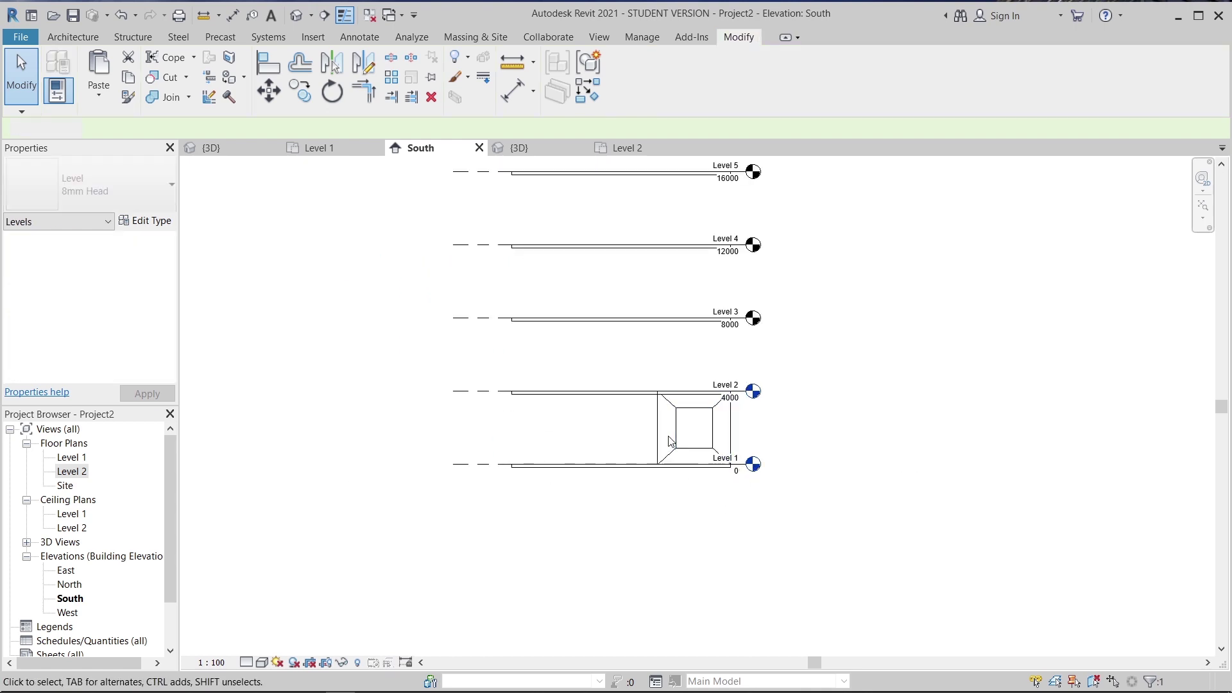
- Move the facade box up from Level 1 so its base sits on Level 2, 4000 mm higher
click(673, 447)
scroll(679, 491, up, 1)
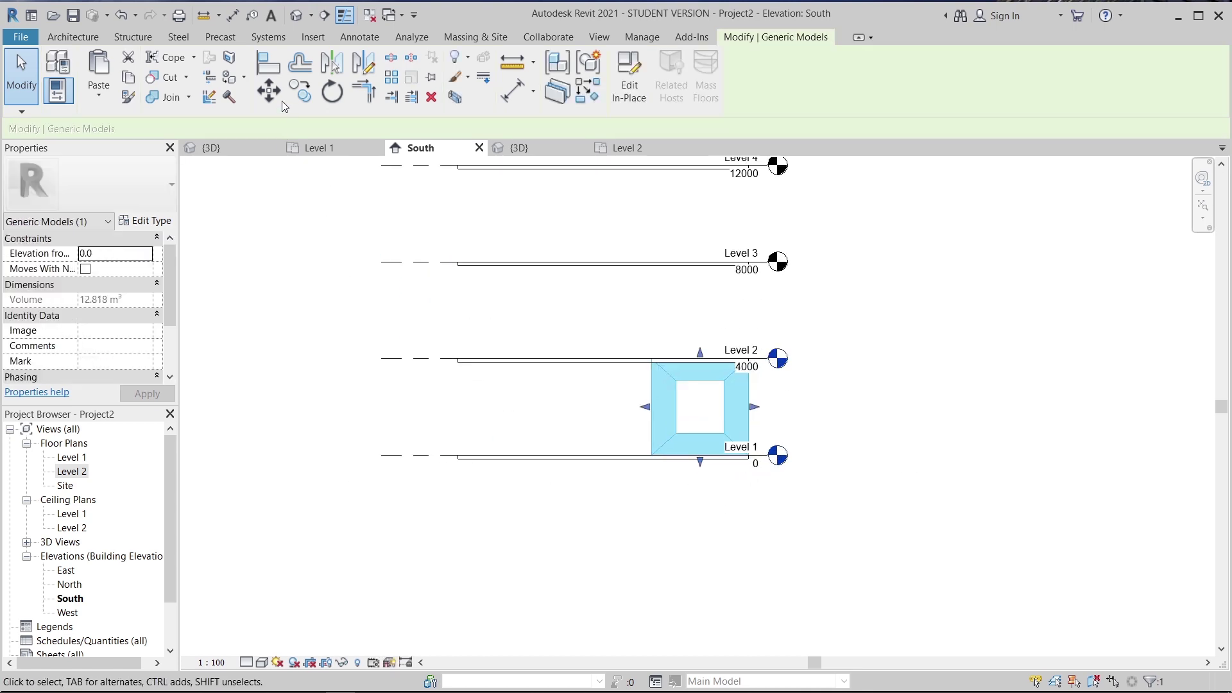
scroll(728, 496, up, 2)
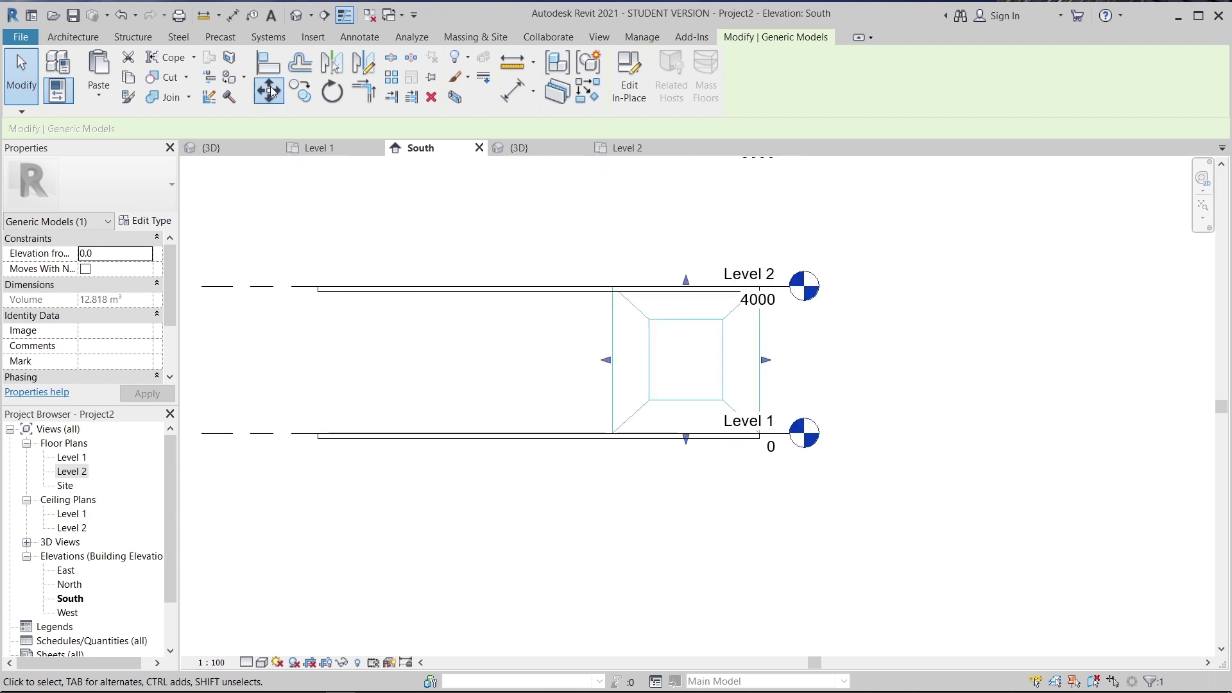
key(m)
key(v)
click(604, 434)
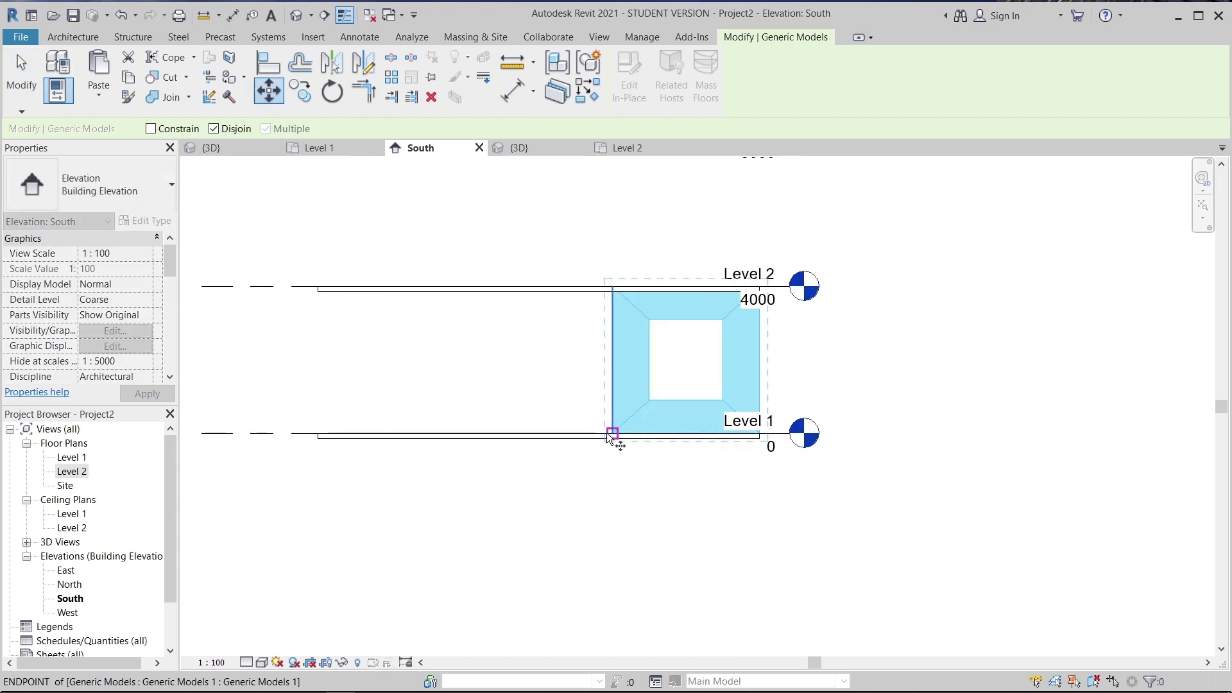
click(611, 296)
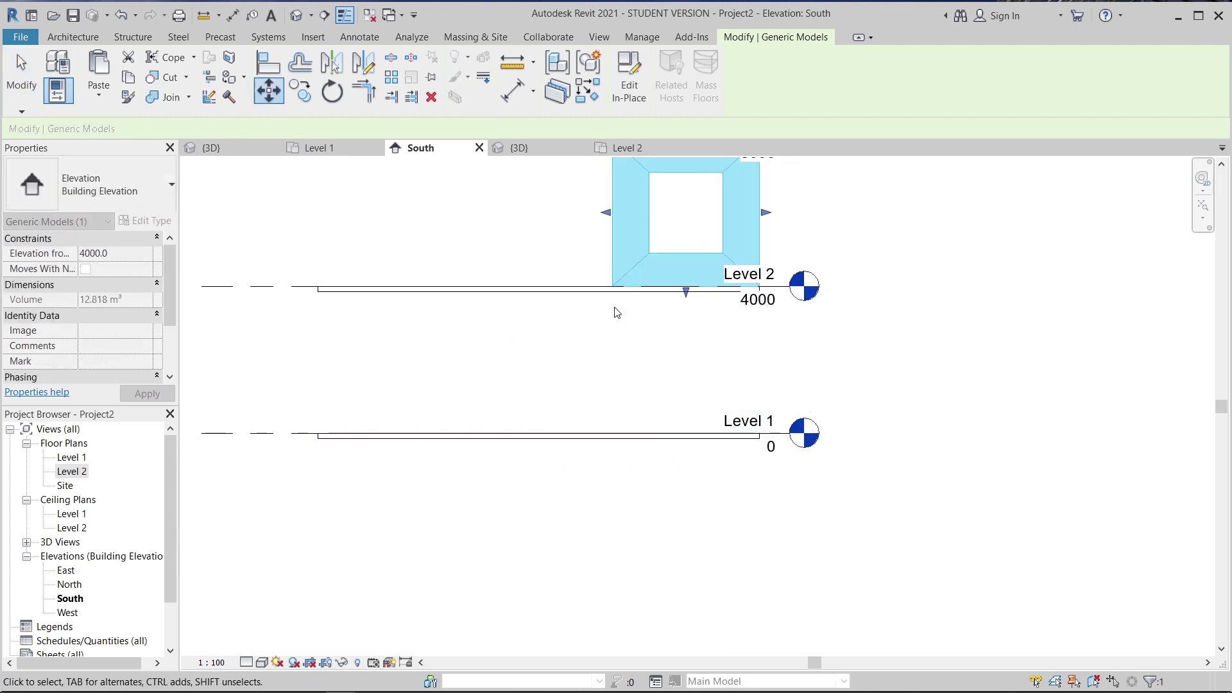
scroll(649, 366, down, 2)
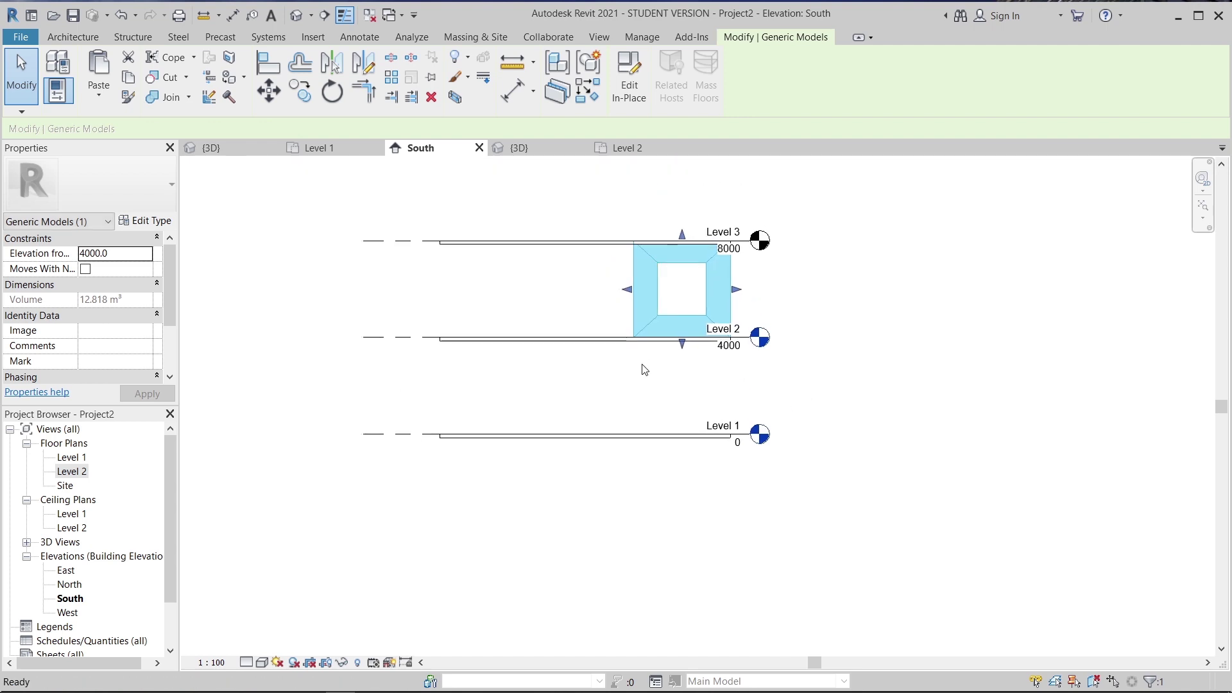
- Array the facade box westward along Level 2 with a count of 3, spaced one box width apart, and select the array
key(a)
key(r)
scroll(699, 364, up, 2)
click(756, 315)
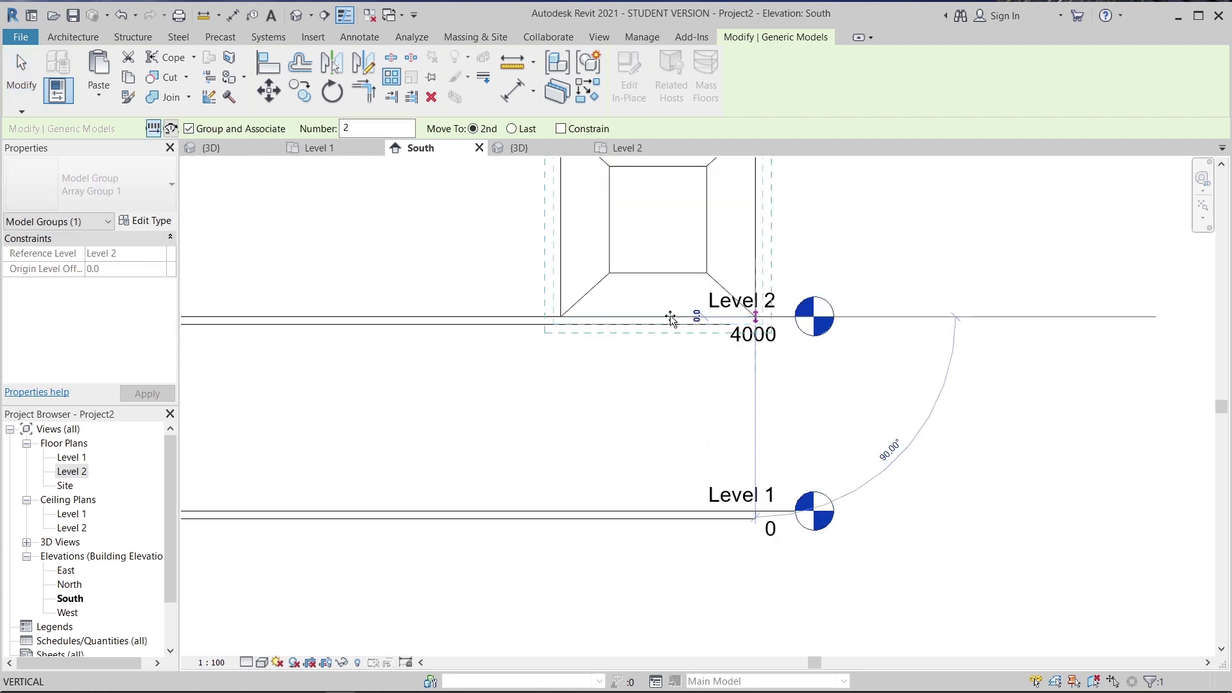
click(565, 316)
scroll(559, 419, down, 3)
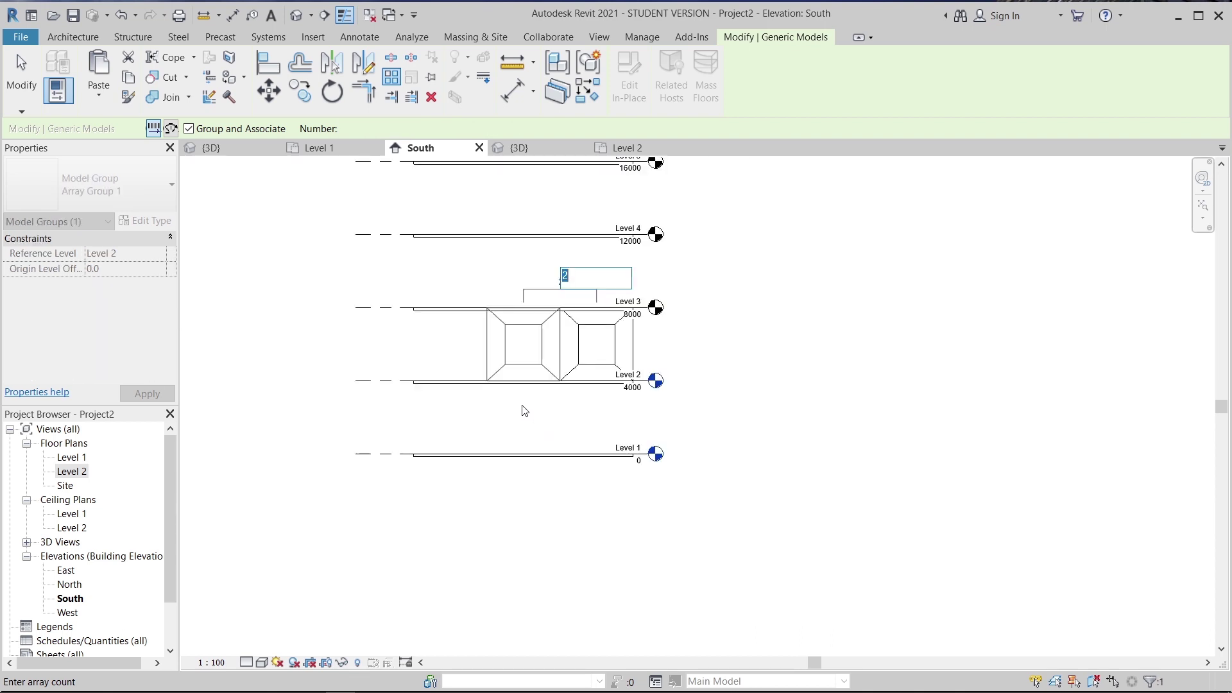
key(Return)
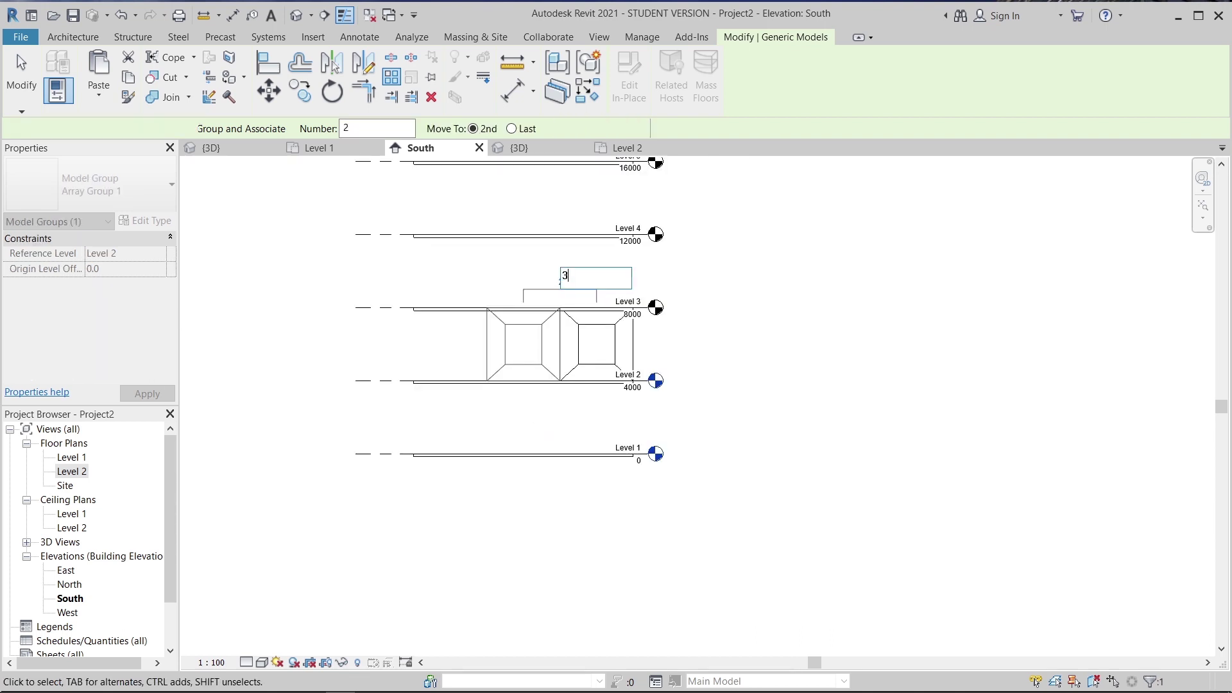
key(Escape)
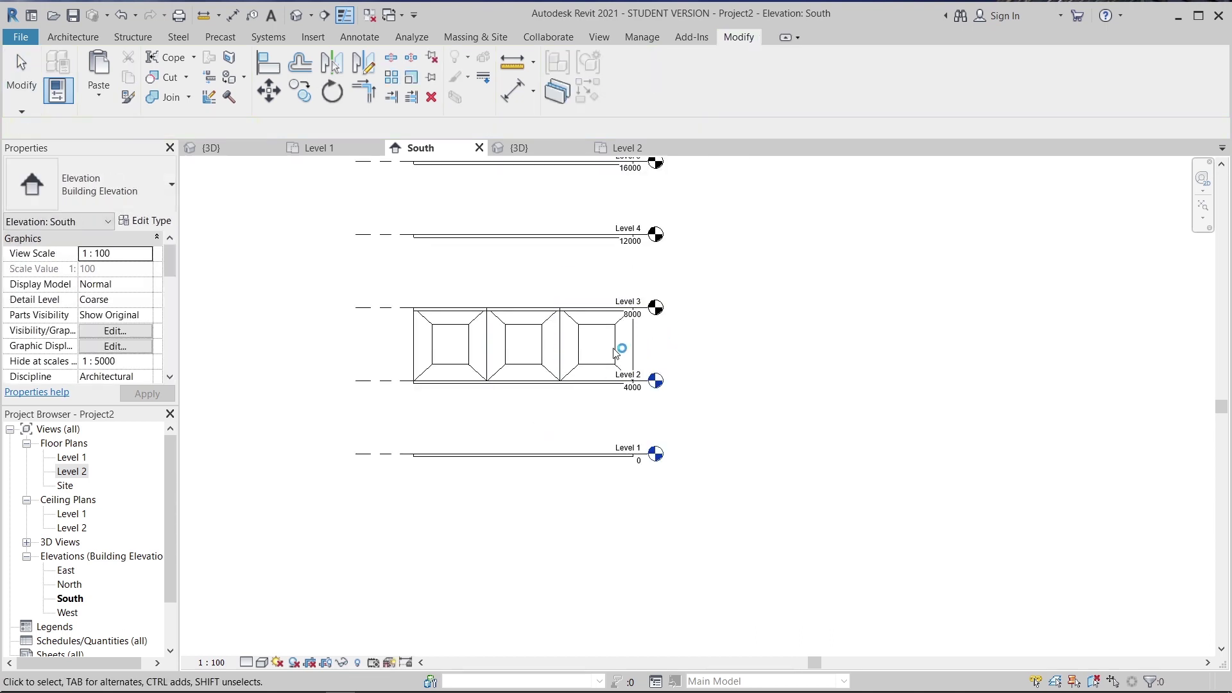
click(424, 355)
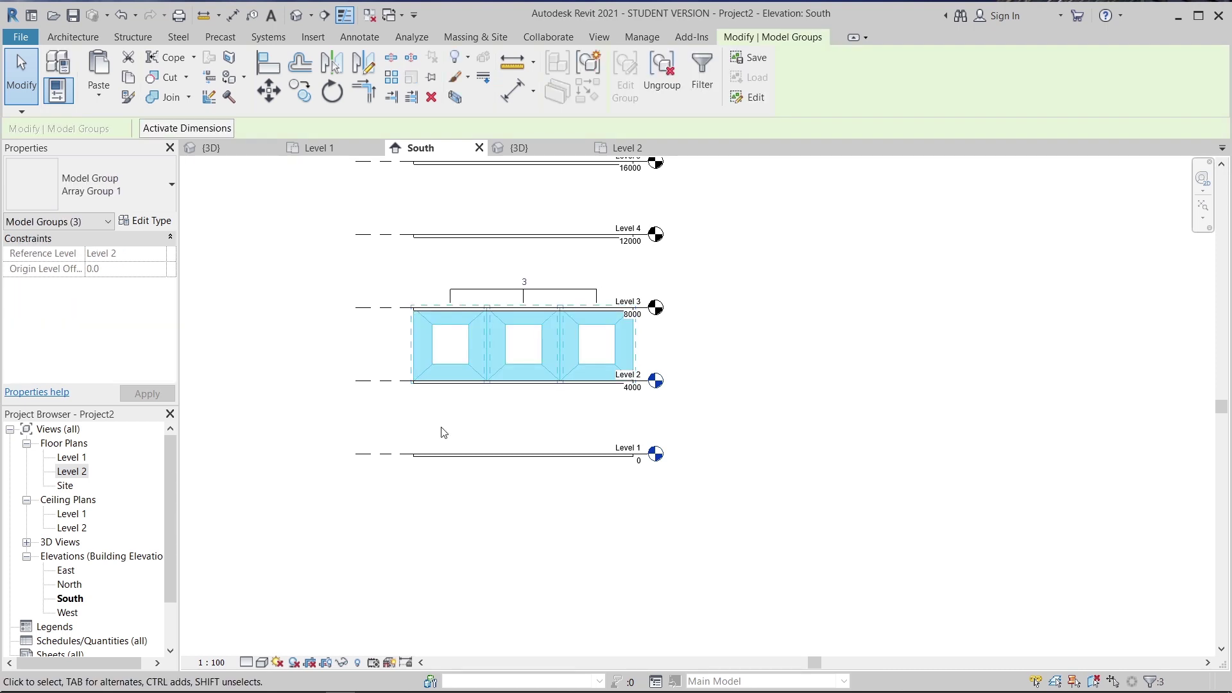
- Array the row of three facade boxes upward from Level 2 at one-storey spacing of 4000 mm with a count of 4
scroll(418, 401, up, 3)
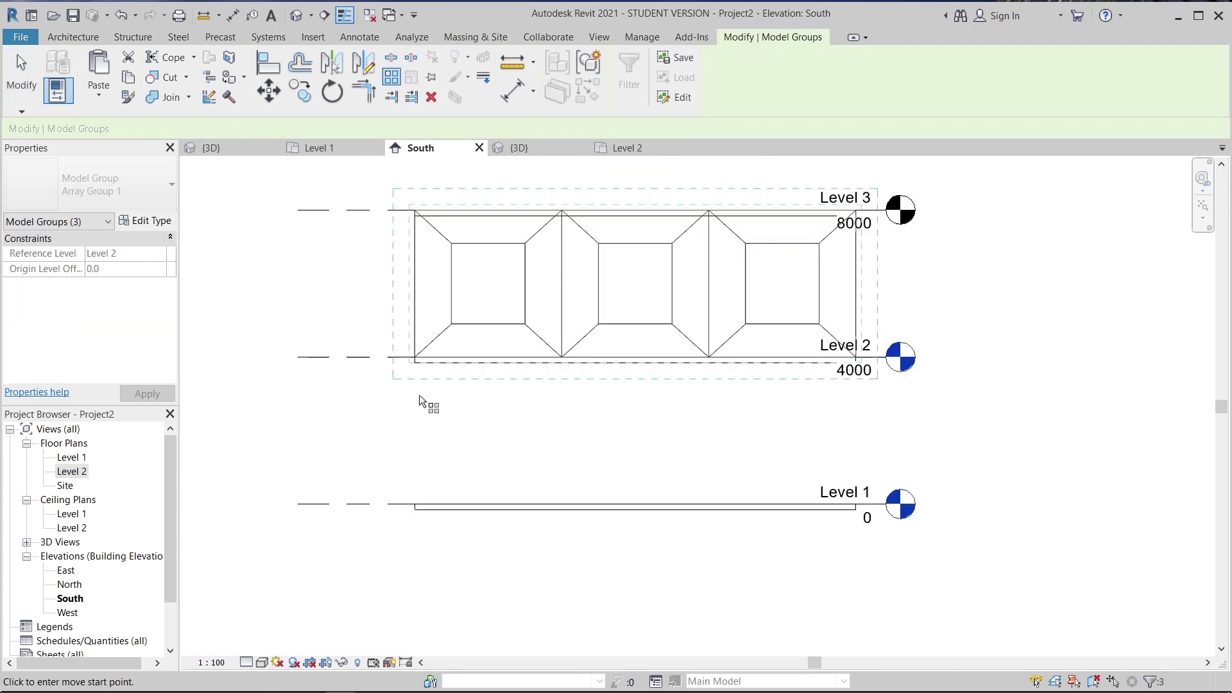
key(a)
key(r)
click(412, 353)
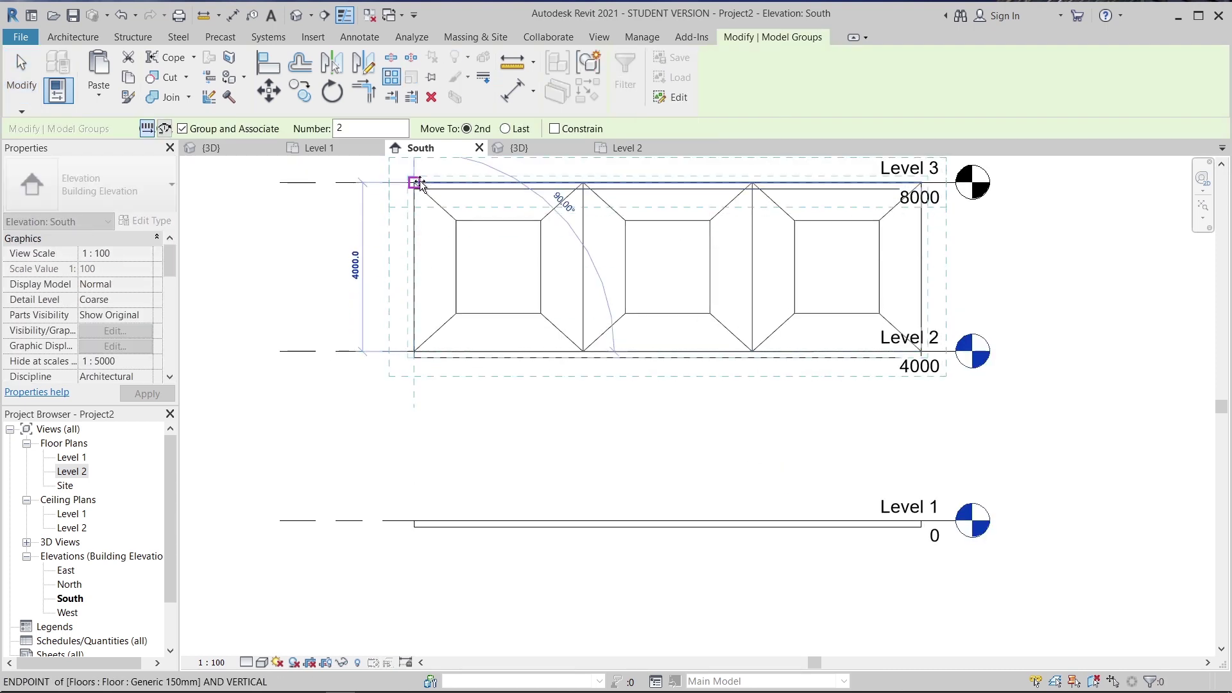
click(417, 185)
scroll(475, 292, down, 4)
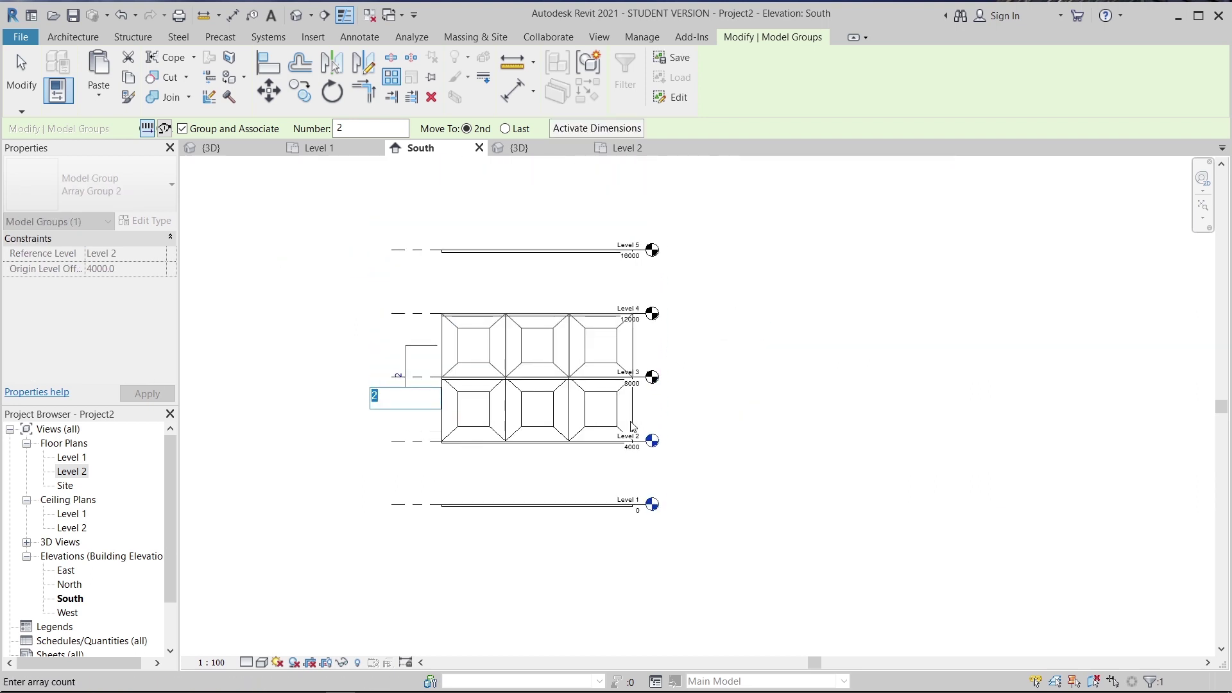
text(4)
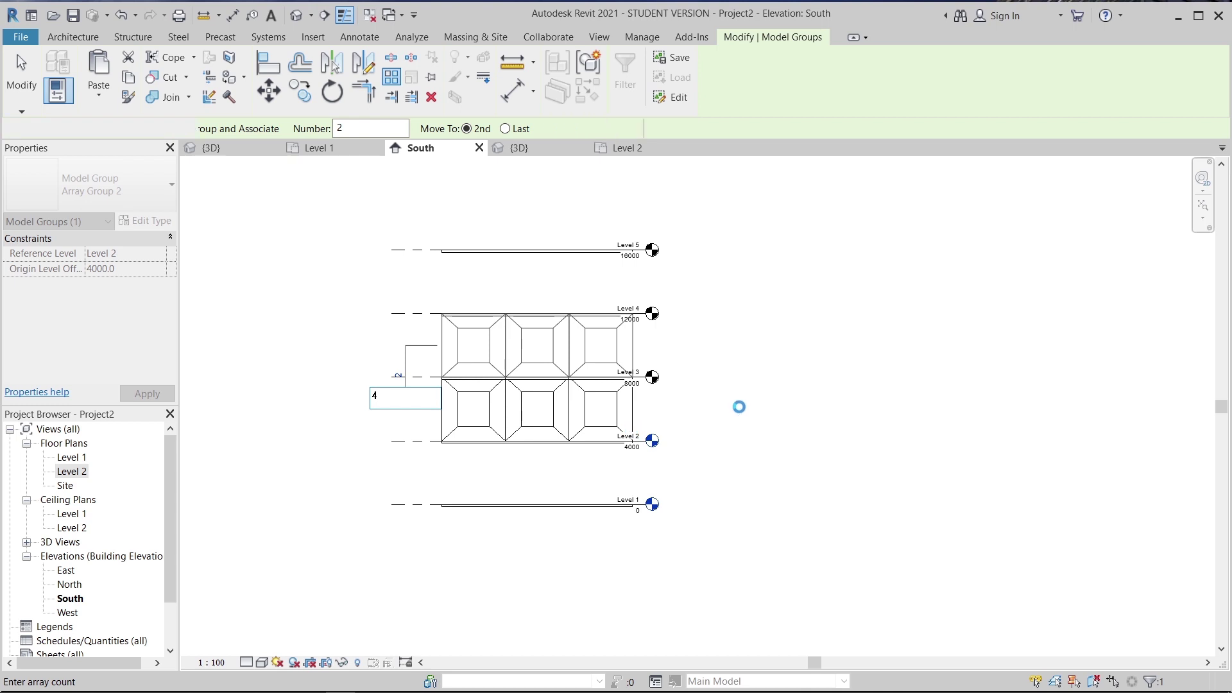
key(Return)
scroll(745, 406, down, 2)
click(769, 414)
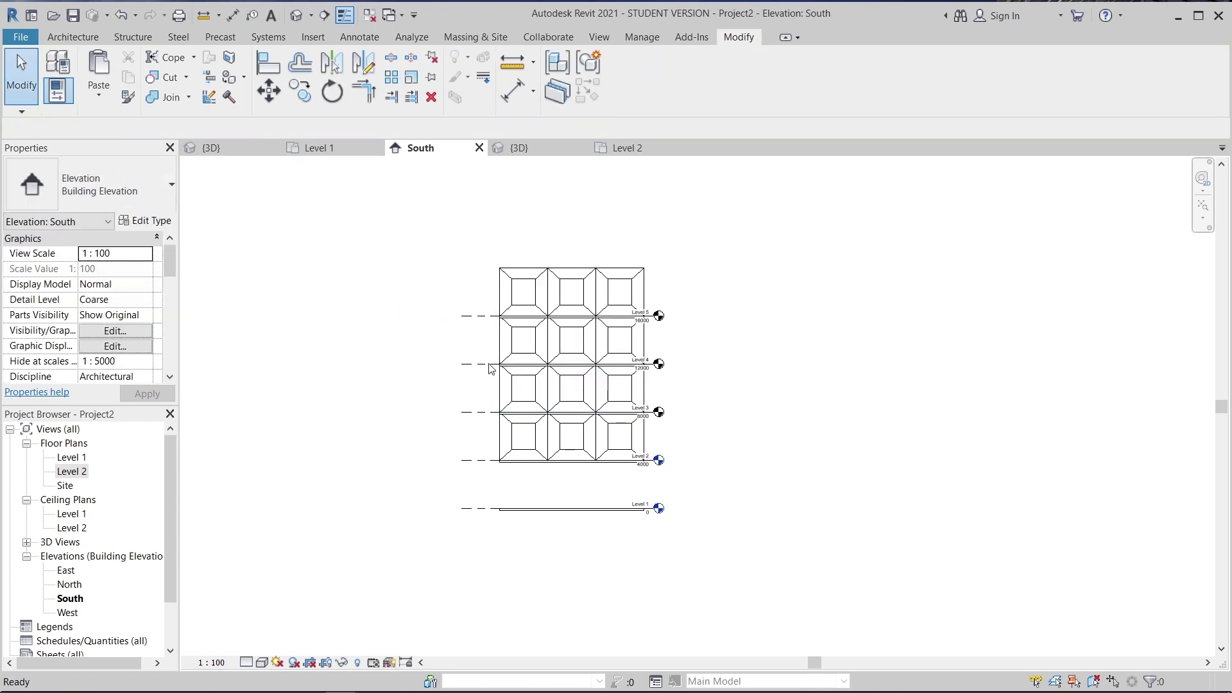
- Reduce the vertical facade array to three rows so it ends at Level 5
click(455, 288)
click(442, 264)
scroll(475, 355, up, 2)
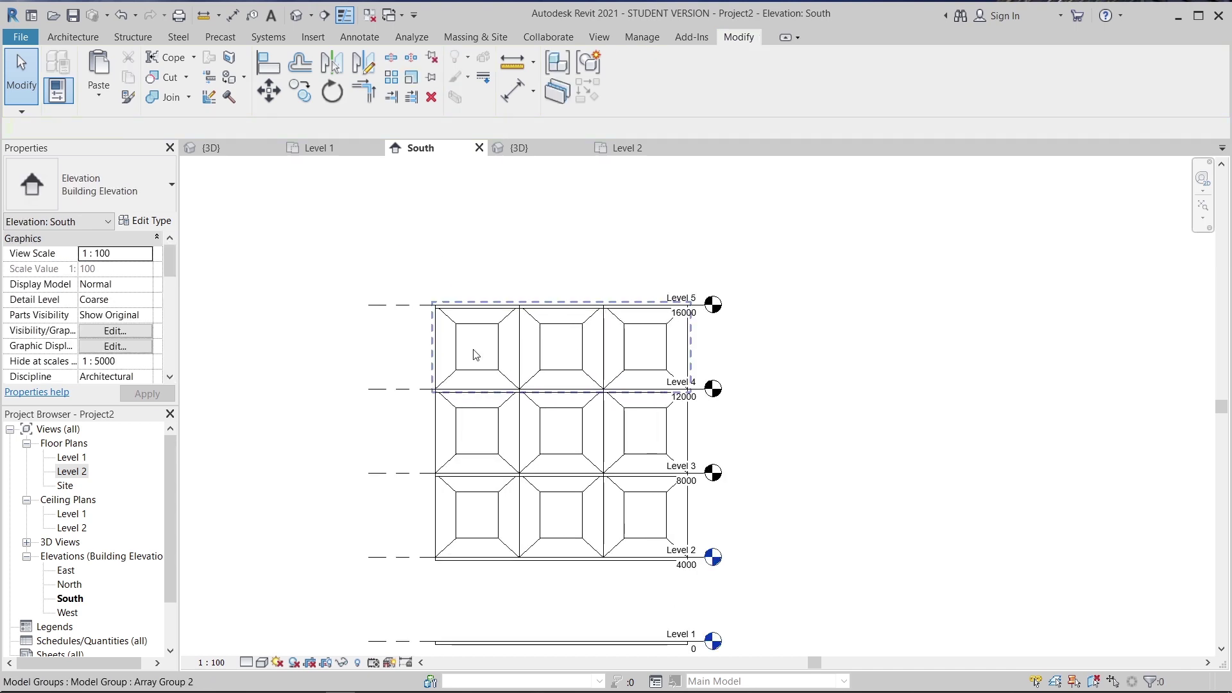
middle_drag(799, 459, 751, 291)
- Open the 3D view, ungroup the Level 2 facade row and the nested group of its east-end box, and select that box
click(518, 149)
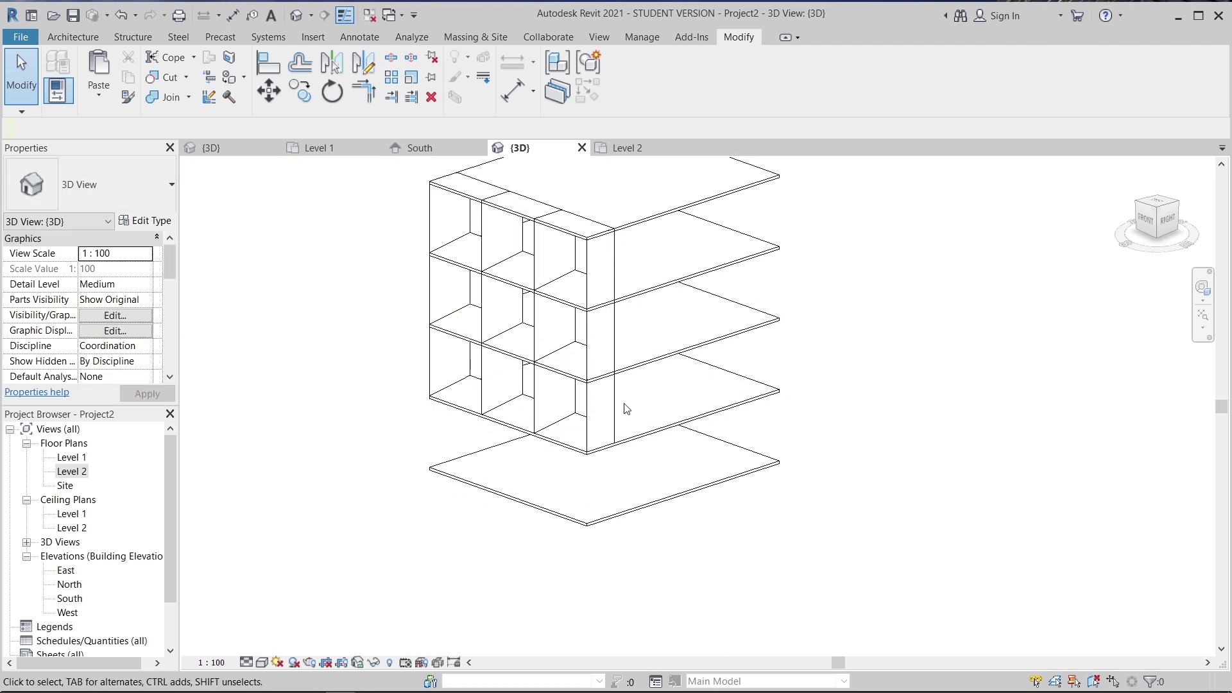
click(597, 420)
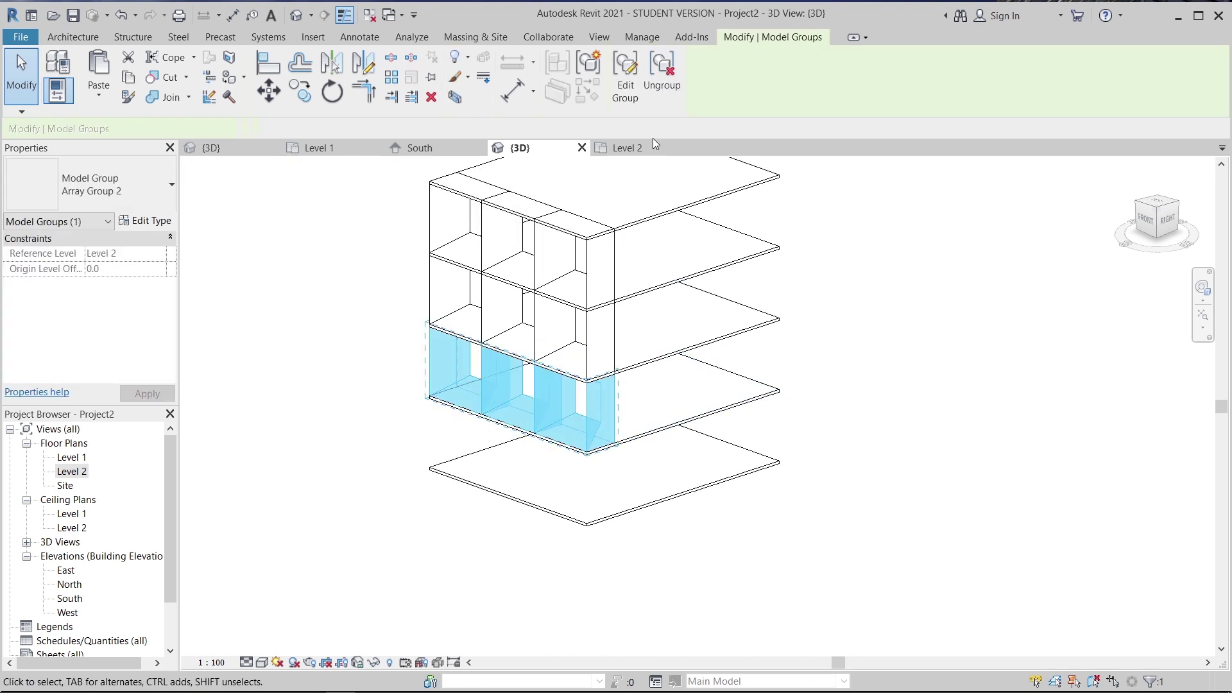
click(898, 451)
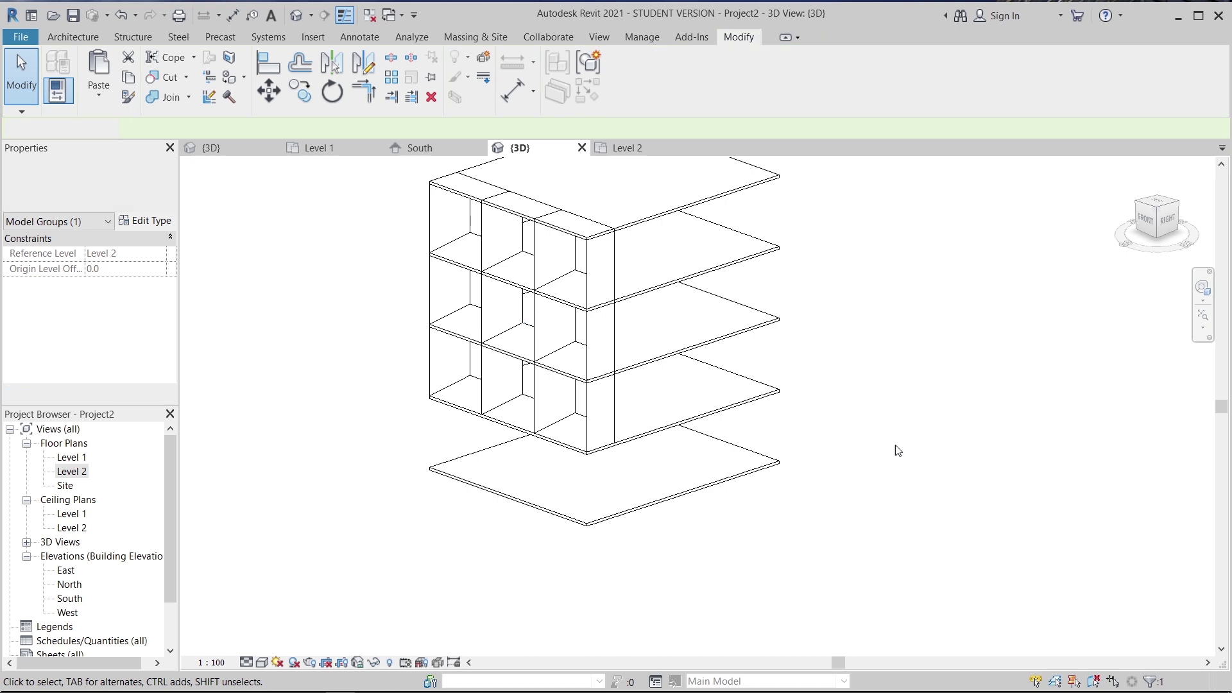
click(590, 439)
click(668, 69)
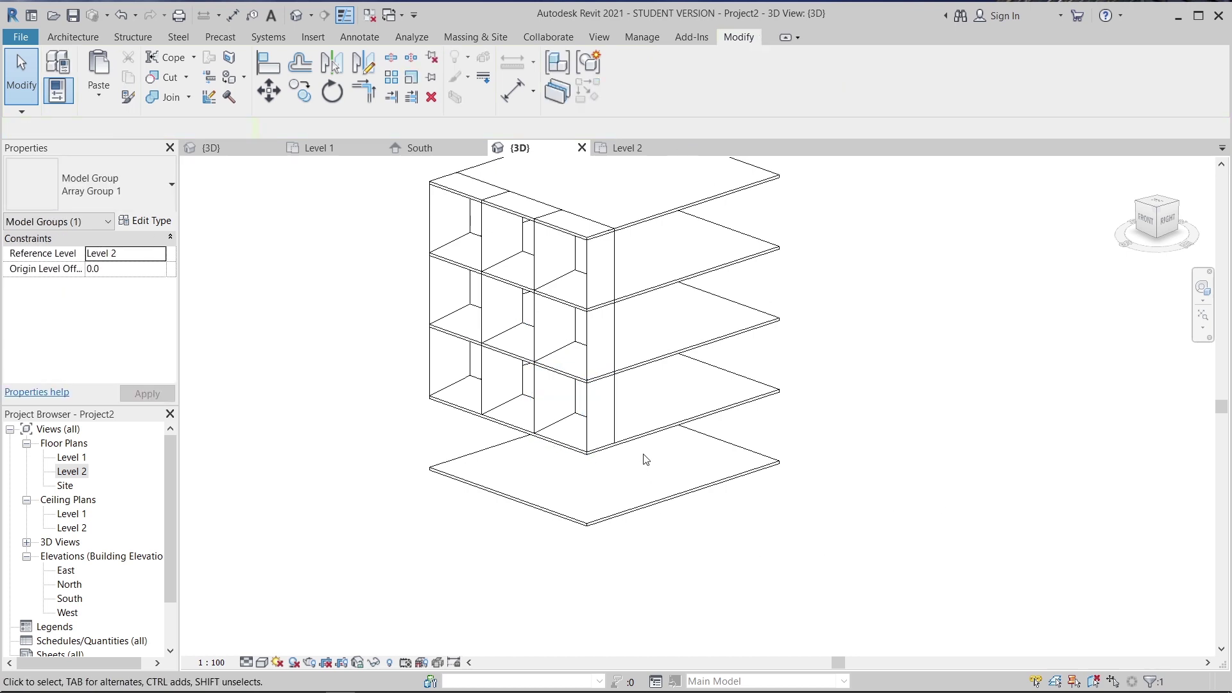
click(577, 423)
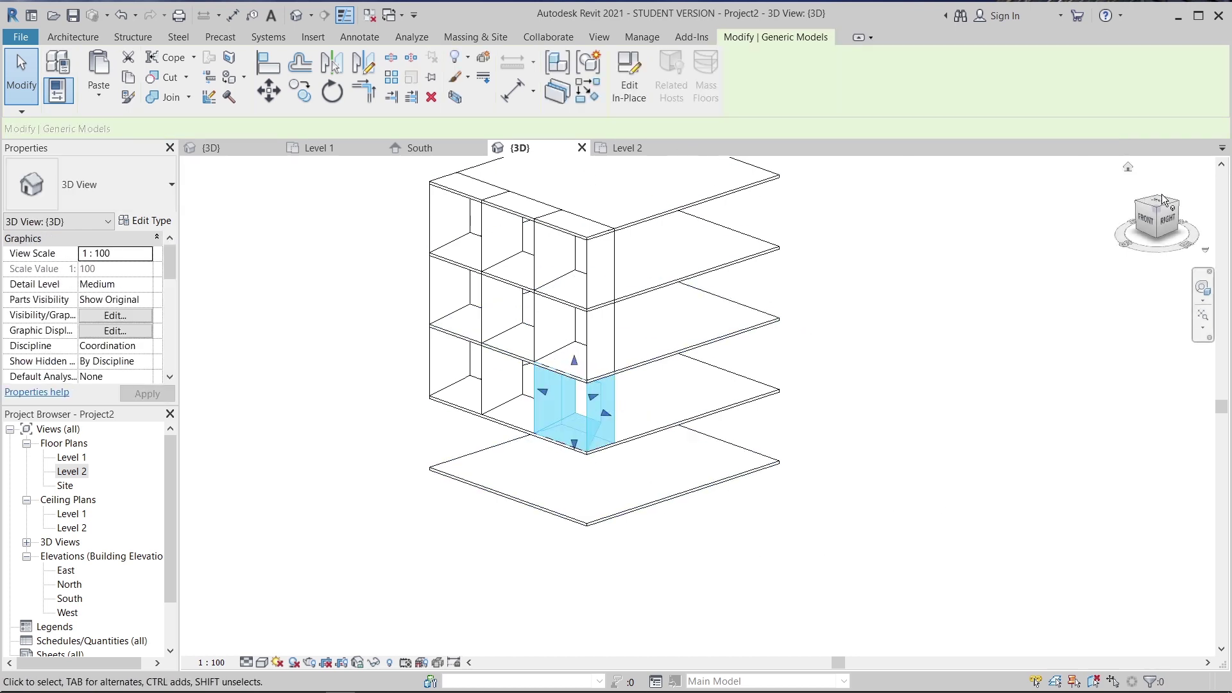
- In the right-side view, copy the east-end Level 2 box along the floor to the midpoint of the floor edge above it
click(1168, 218)
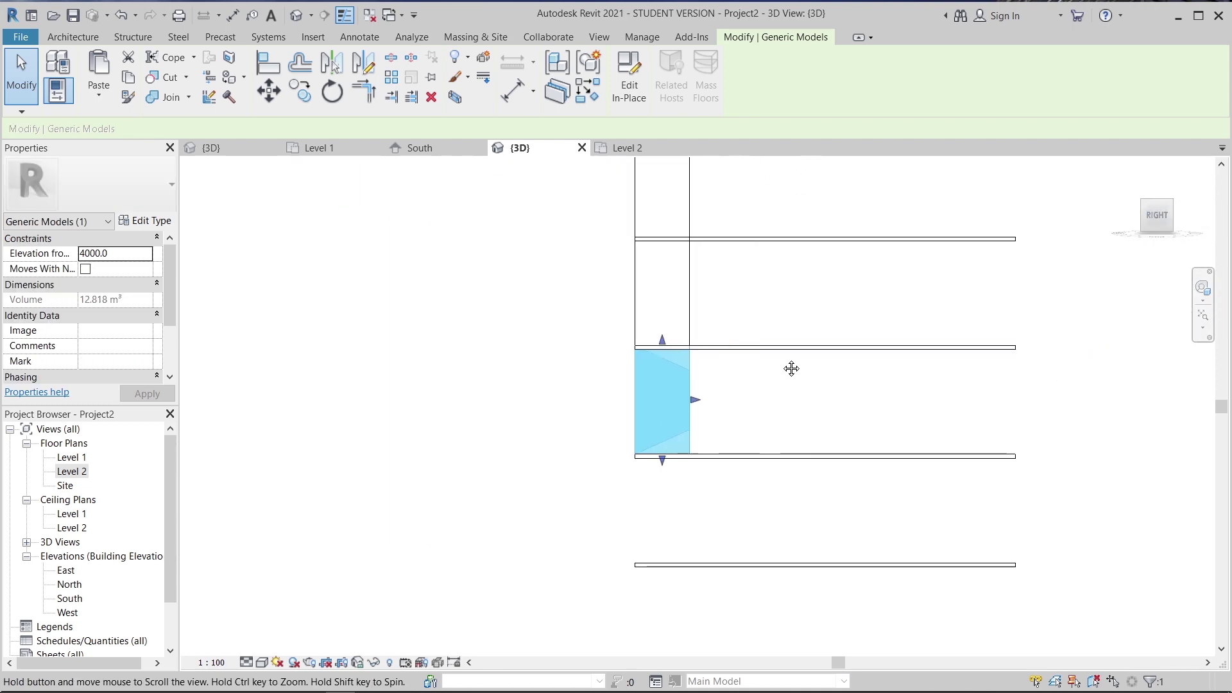
key(m)
key(v)
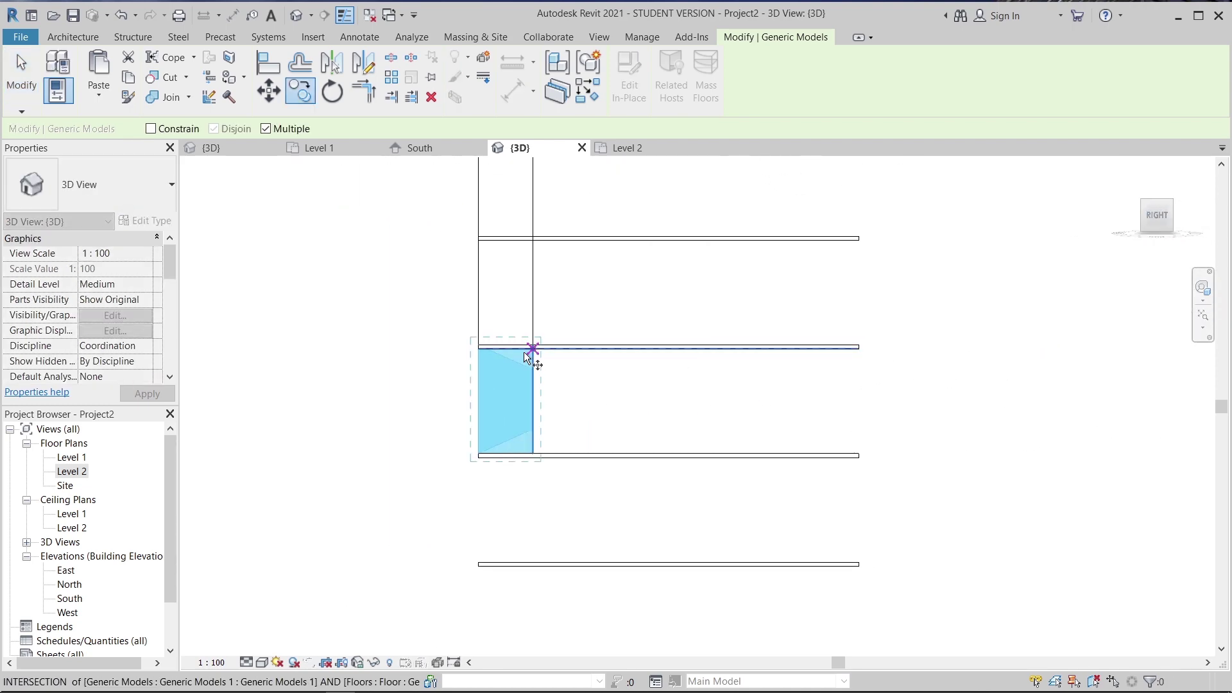
click(533, 347)
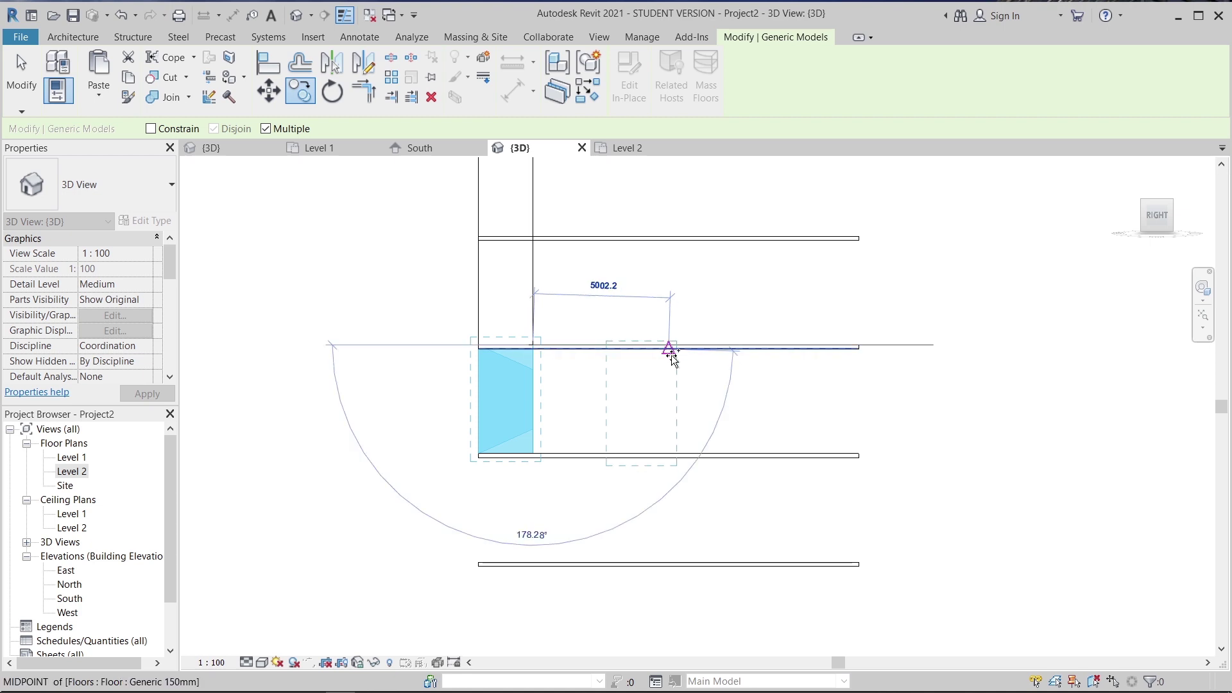
click(668, 348)
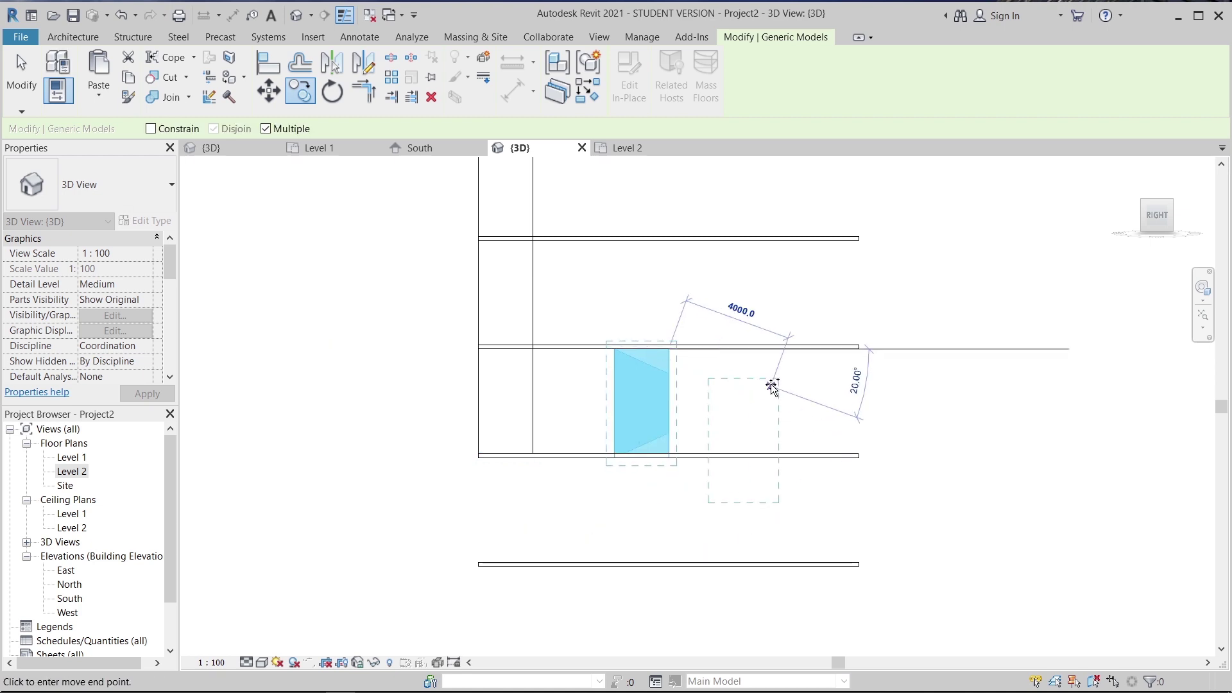
key(Escape)
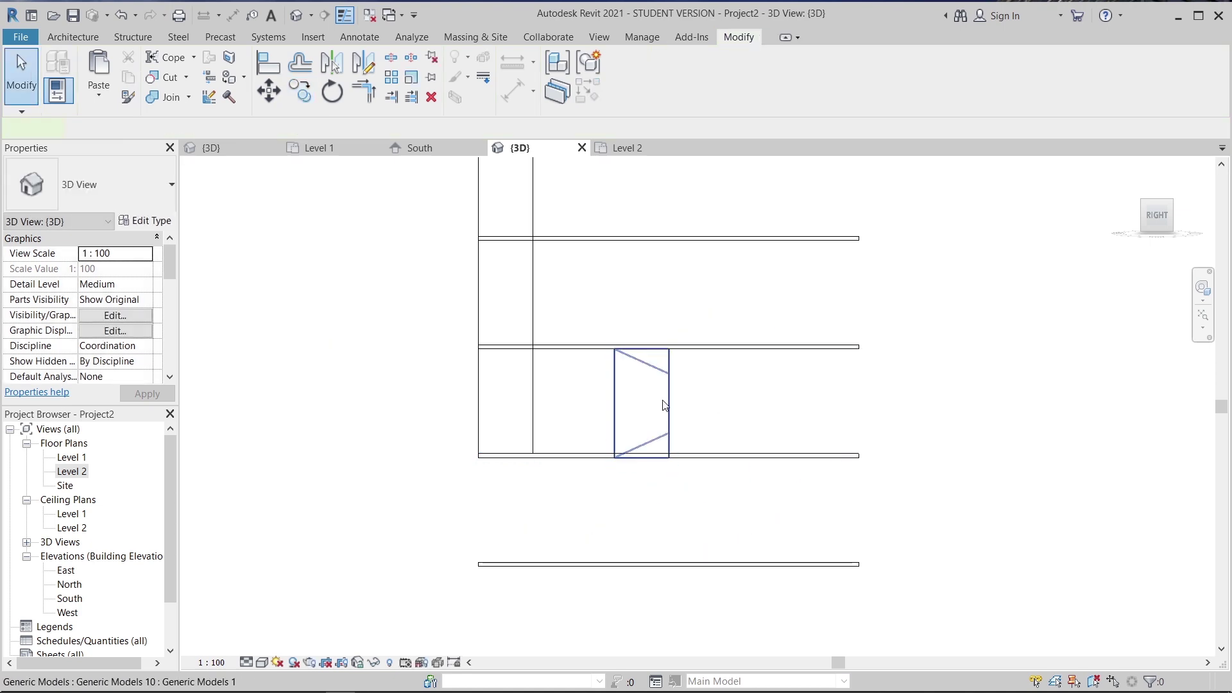
- Rotate the copied box to face east and move it so its upper corner meets the back of the south facade at Level 2
click(665, 404)
key(space)
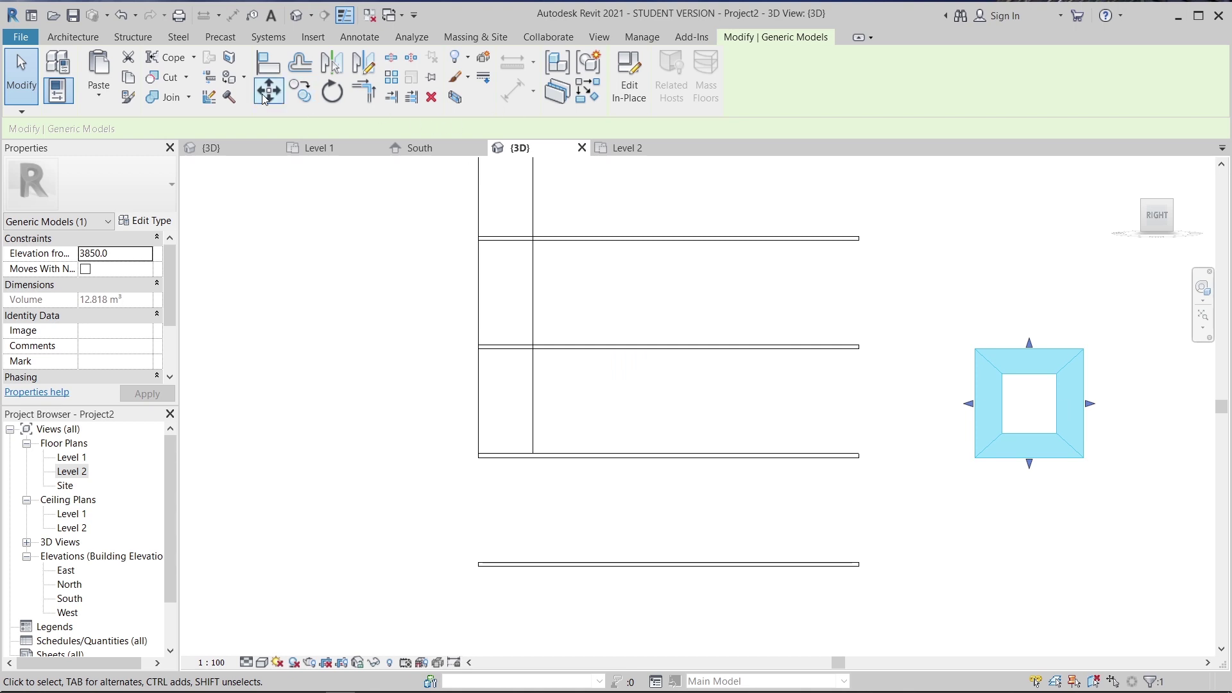
key(m)
key(v)
click(975, 349)
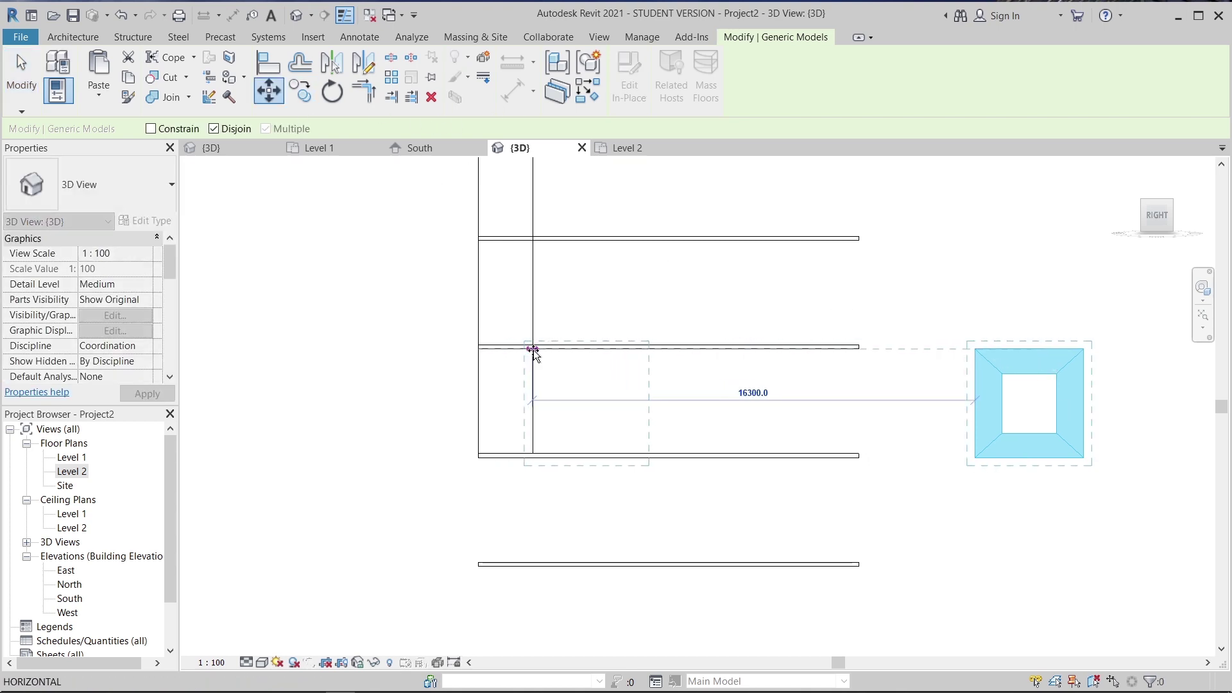
click(533, 351)
- In a wireframe top view, move the rotated box 200 mm inward so its front face lines up with the east floor edge
mouse_move(1157, 215)
mouse_down()
mouse_move(1159, 238)
mouse_move(1157, 211)
mouse_up()
click(1157, 210)
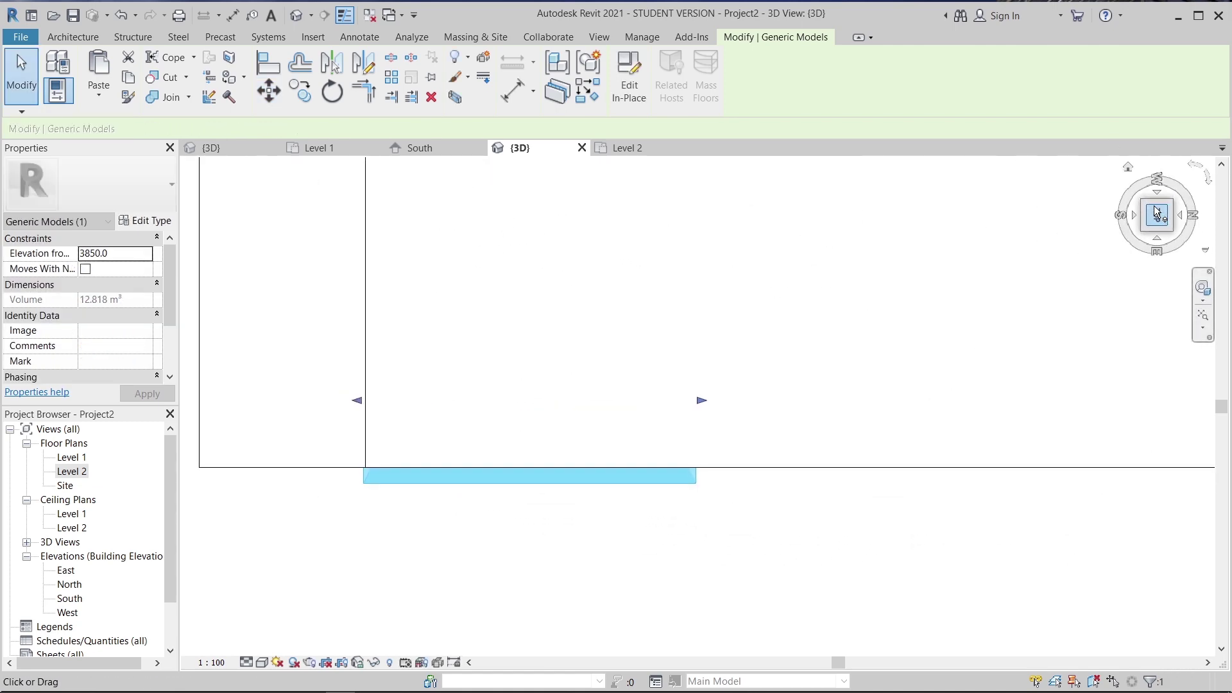
click(262, 663)
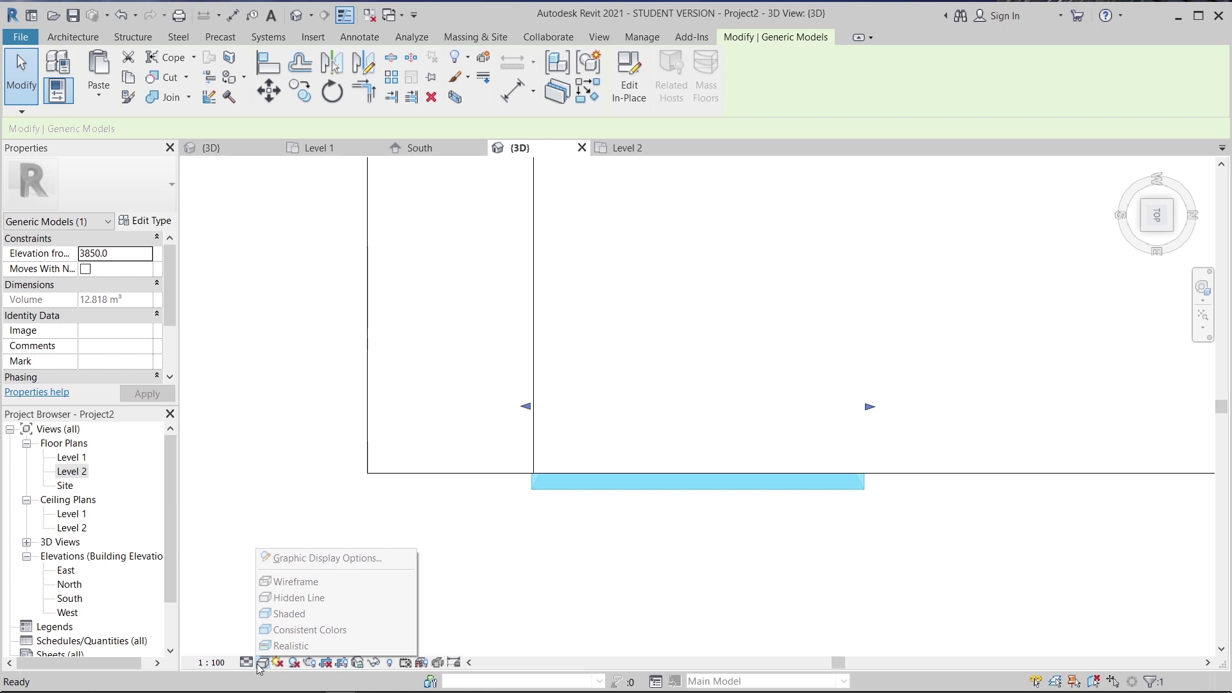
click(297, 582)
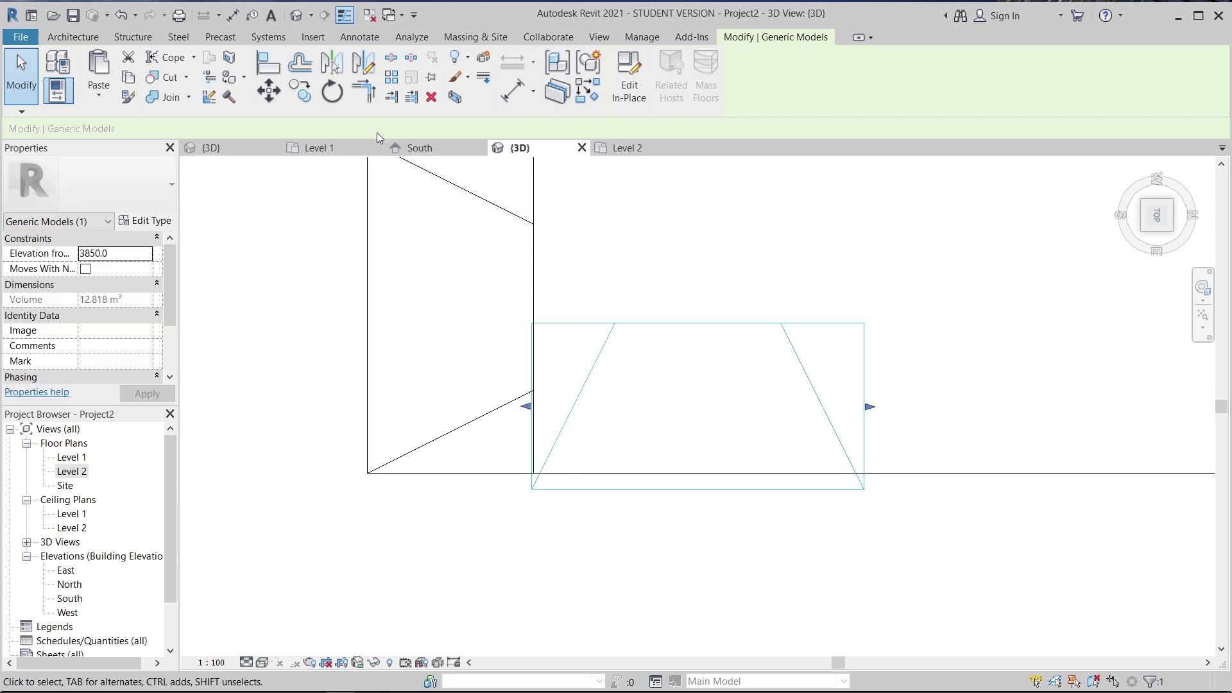
click(270, 92)
click(532, 489)
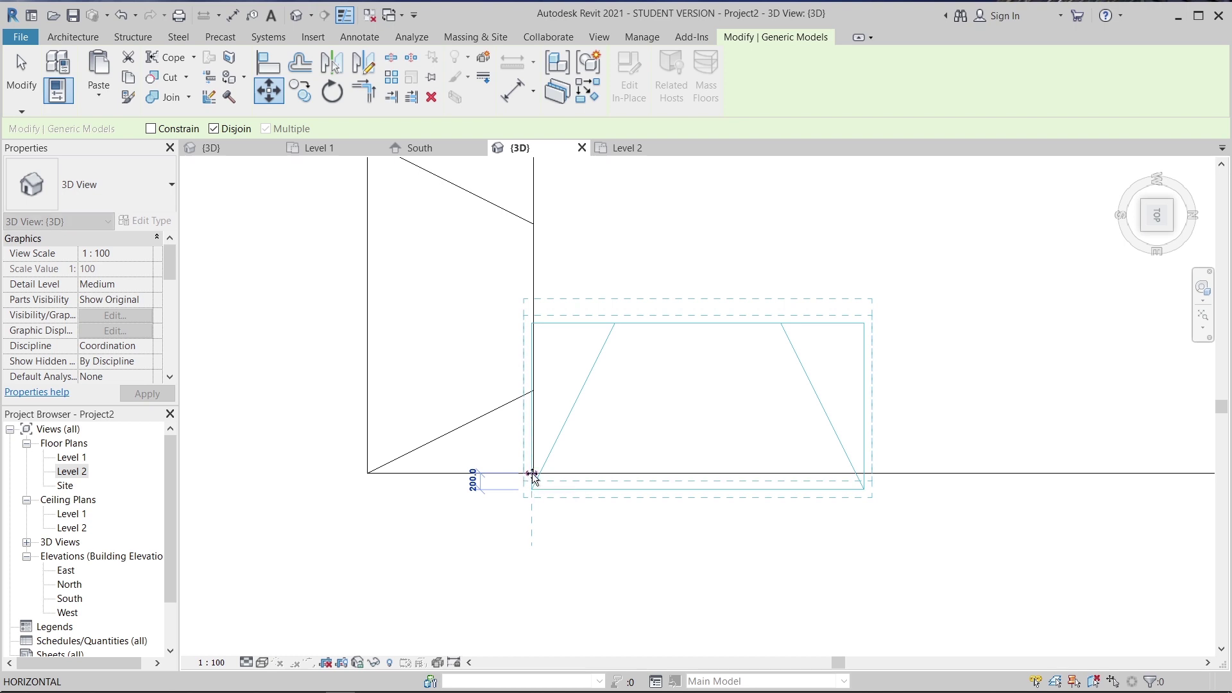
click(532, 475)
- Shift the rotated box slightly so its side lies exactly on the back face of the south facade boxes
key(Escape)
scroll(570, 323, up, 2)
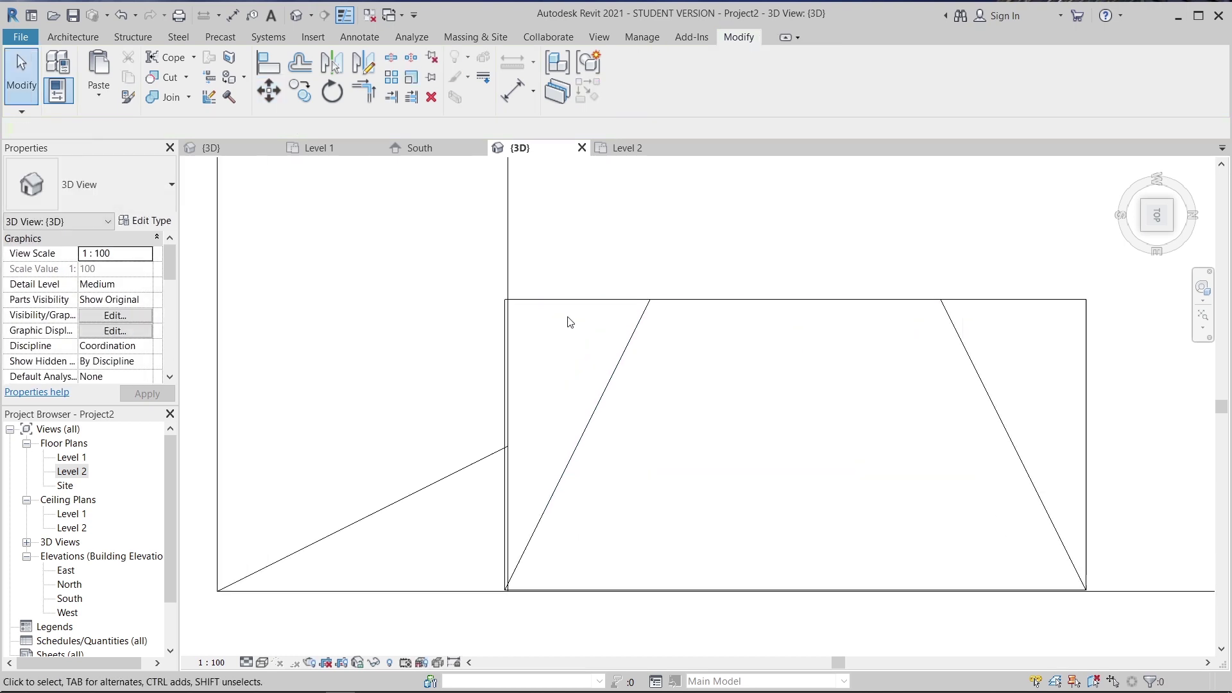
click(568, 300)
scroll(506, 319, up, 3)
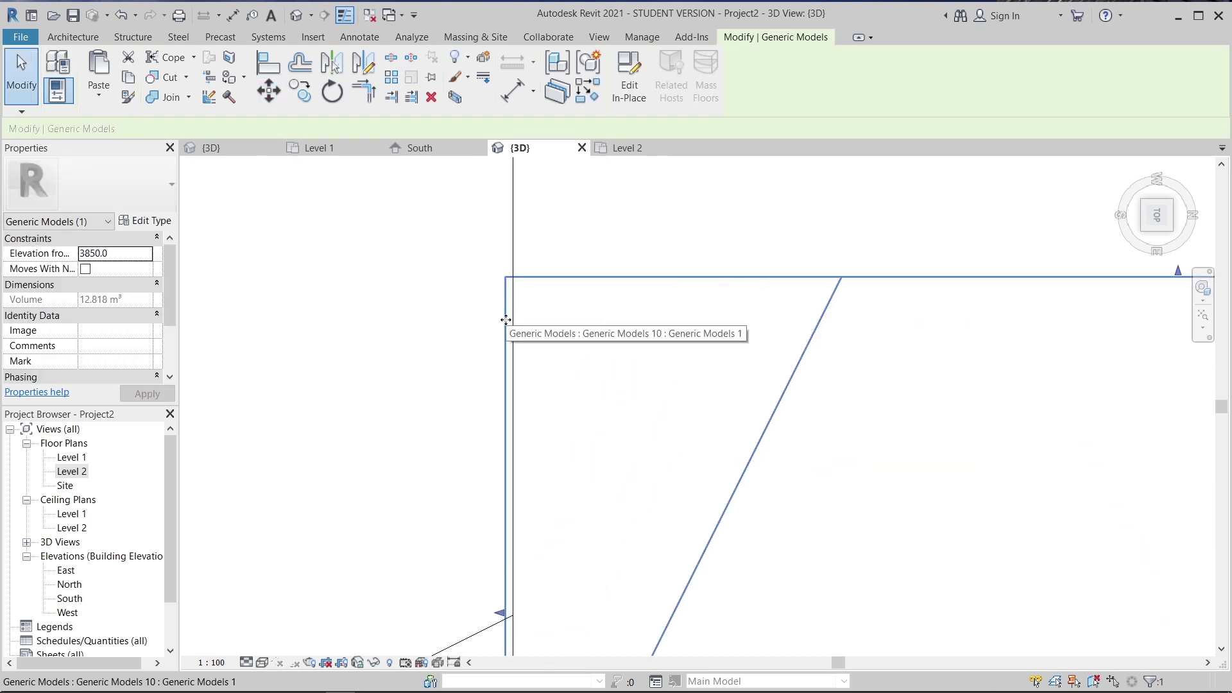
click(512, 277)
click(569, 259)
scroll(567, 261, down, 5)
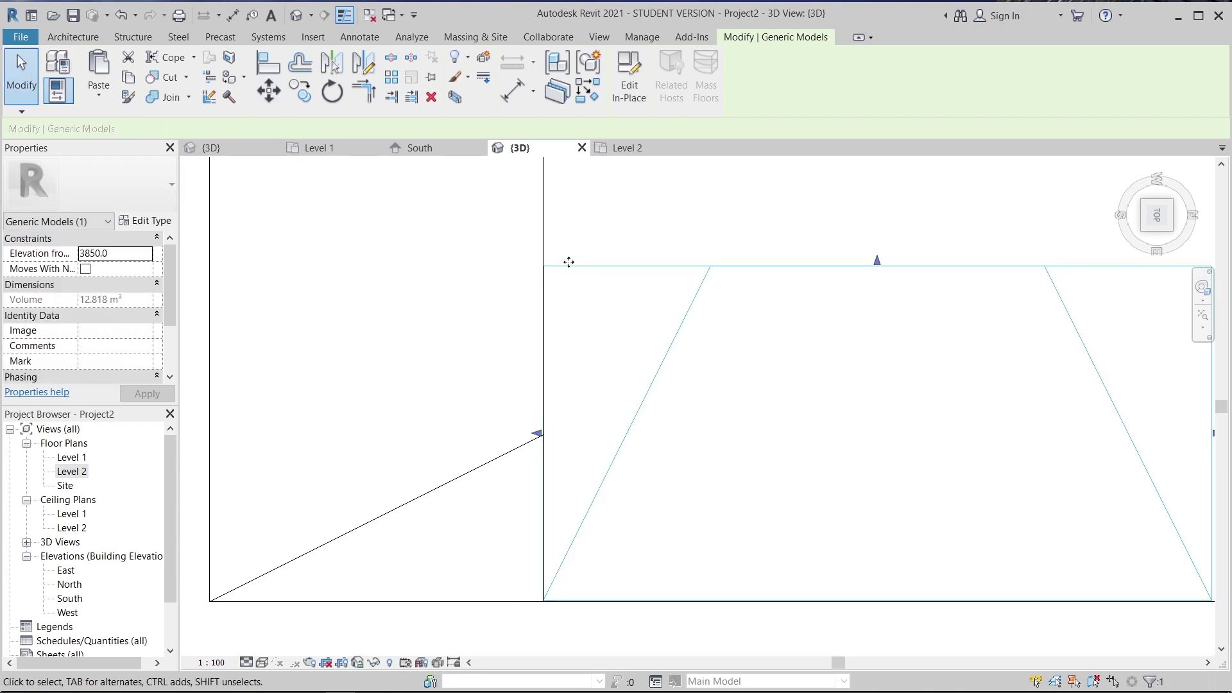
- Try to array the rotated box along the east floor edge by one box width with a count of 2, and delete the second instance
key(m)
key(v)
scroll(680, 414, up, 2)
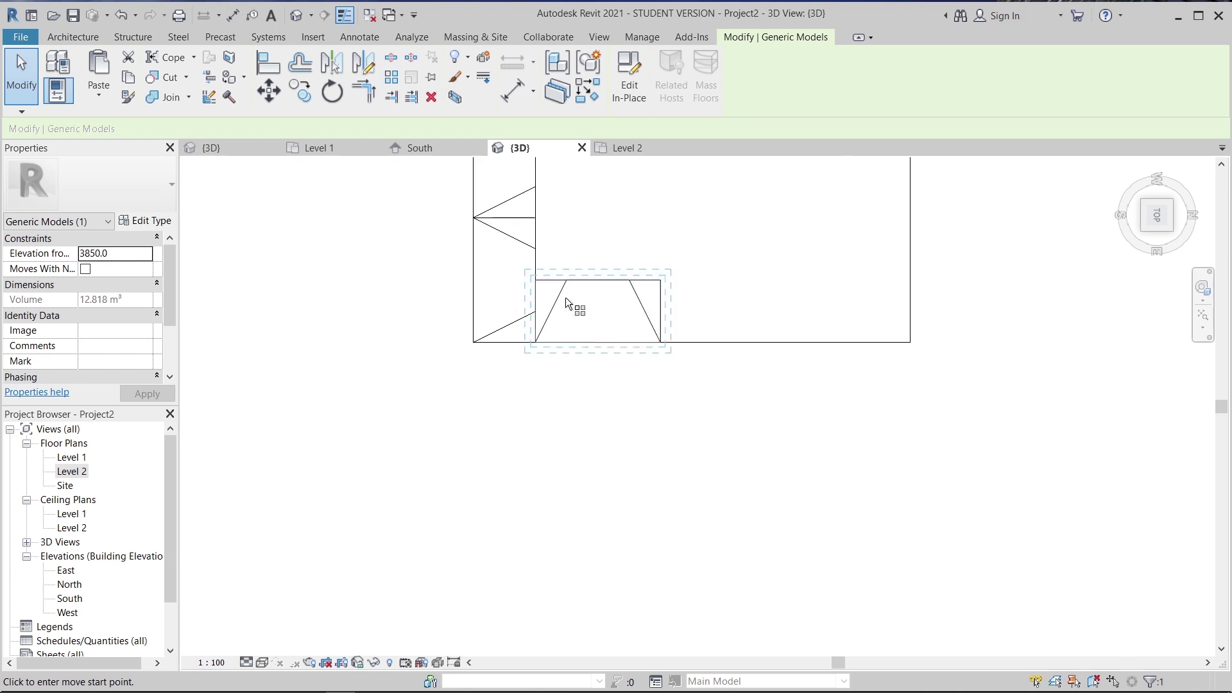
click(536, 280)
click(663, 279)
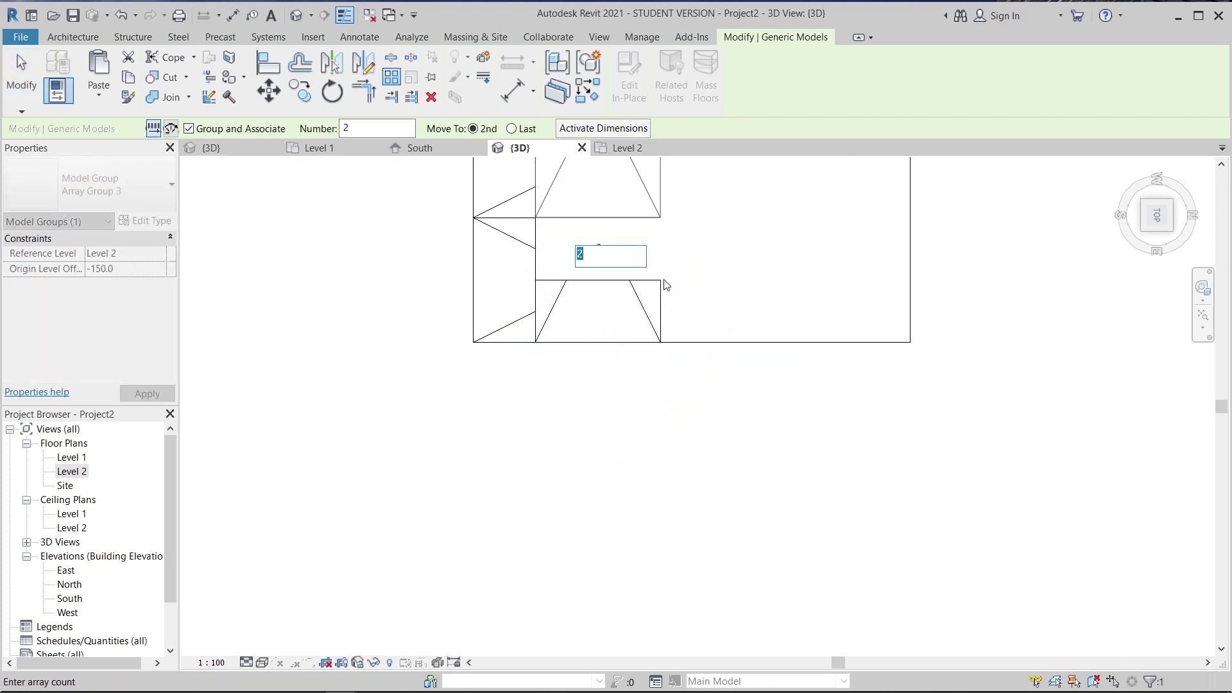
key(Return)
scroll(651, 385, down, 3)
key(Escape)
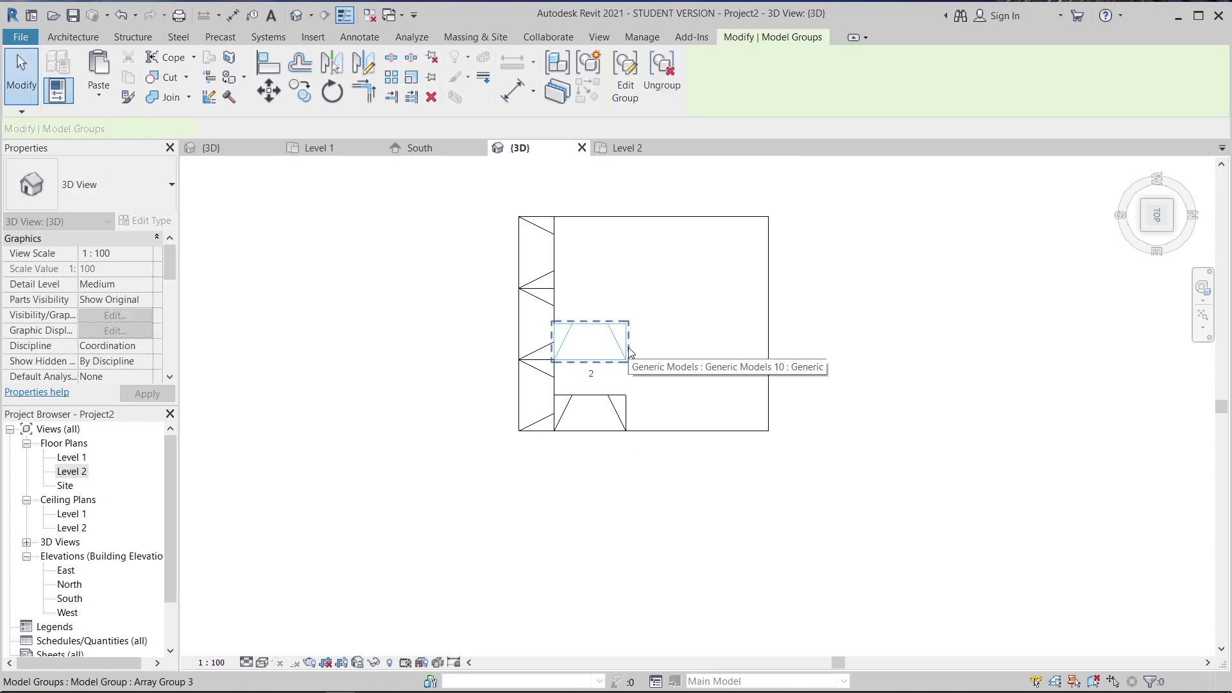
click(628, 352)
key(Delete)
- Try again to array the grouped east-facing box one box width over with a count of 2, and delete the extra instance
click(615, 414)
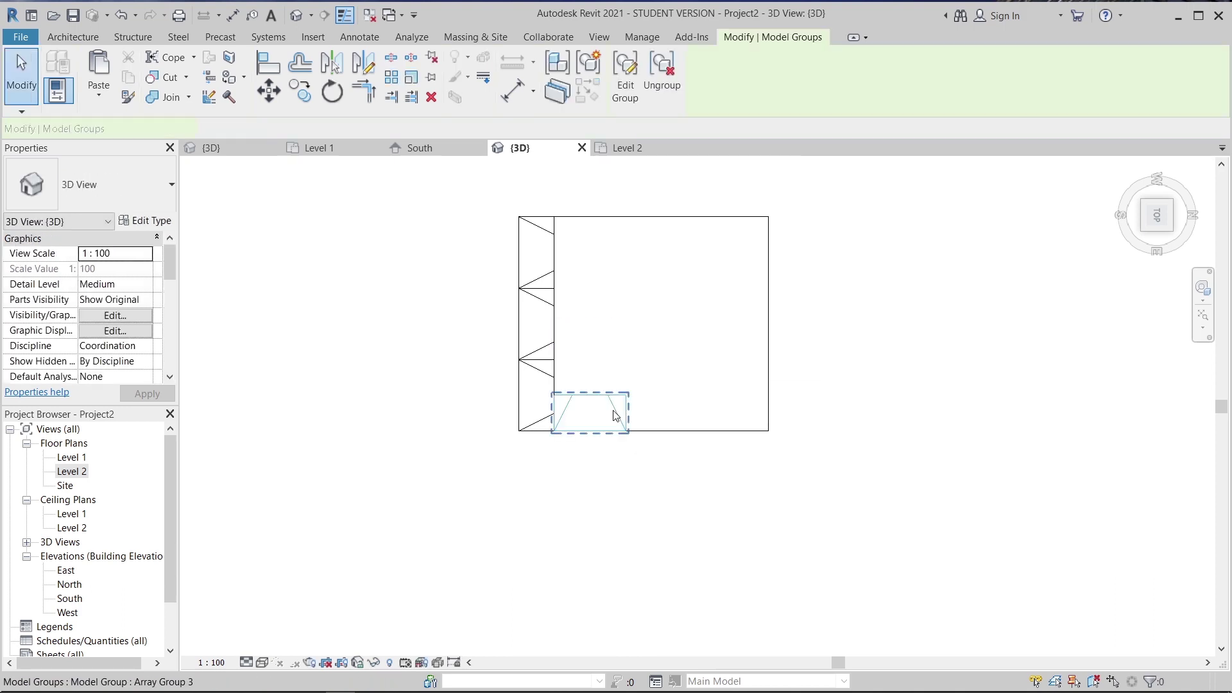
key(r)
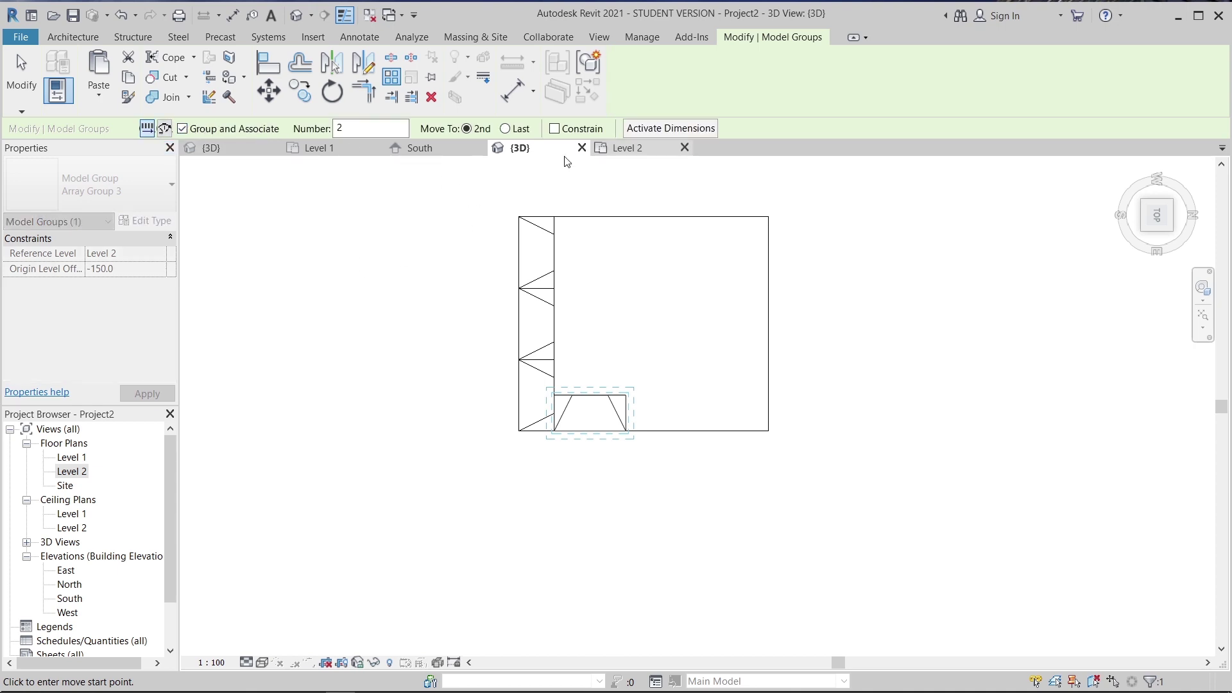
click(555, 392)
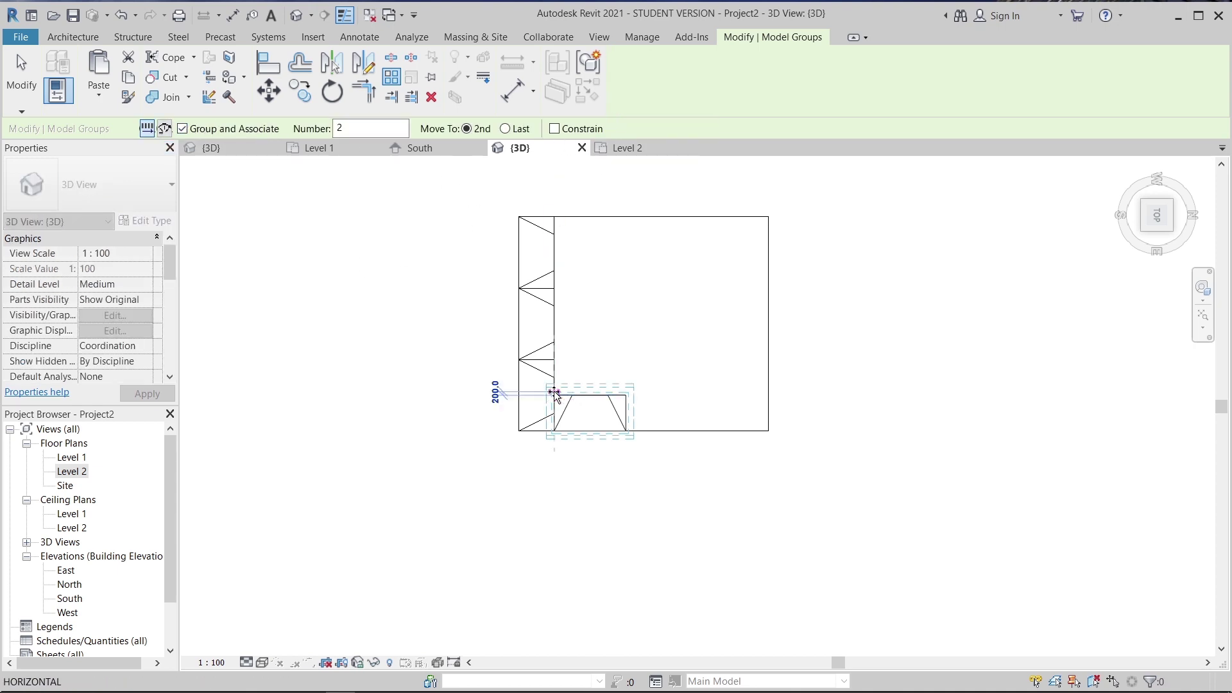
click(631, 398)
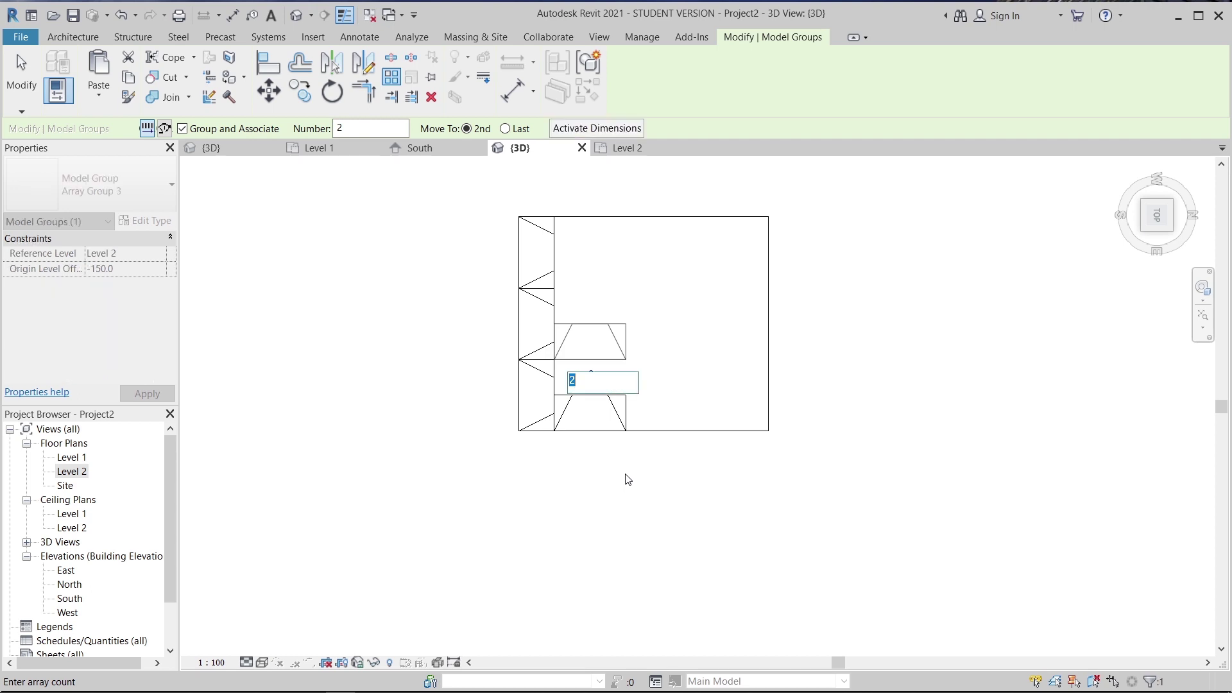
key(Return)
click(626, 353)
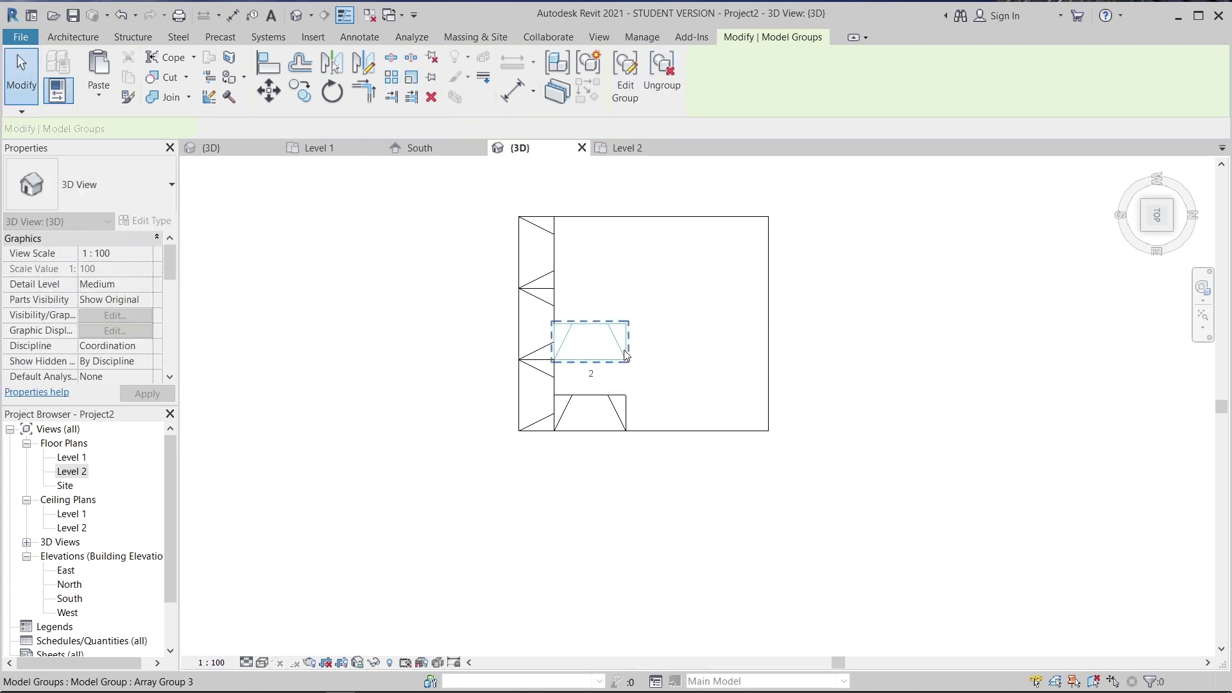
key(Delete)
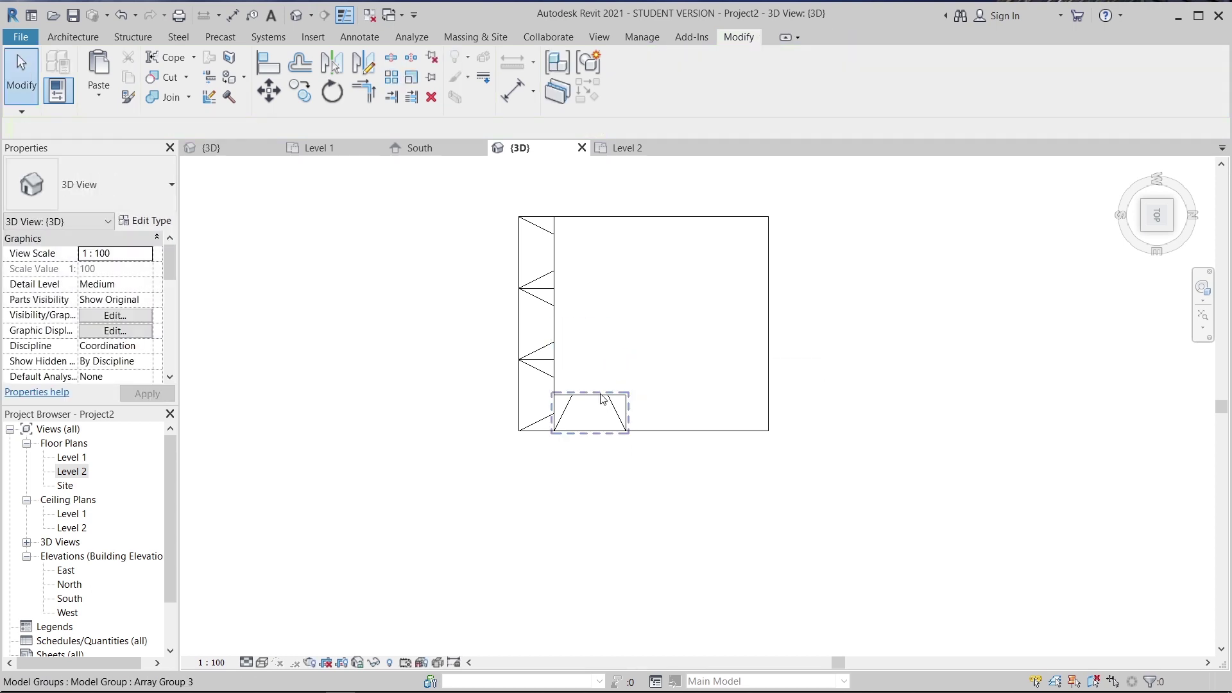
- Try to copy the grouped east-facing box one box width along the east floor edge
click(603, 399)
key(c)
key(o)
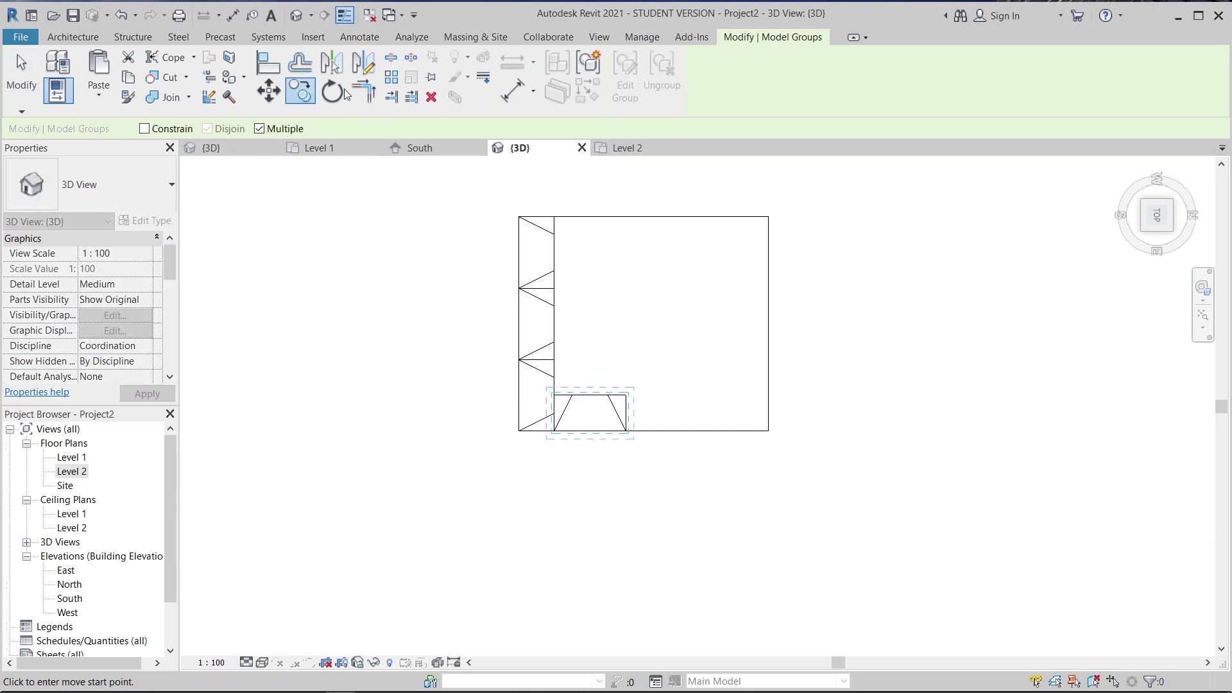
click(553, 394)
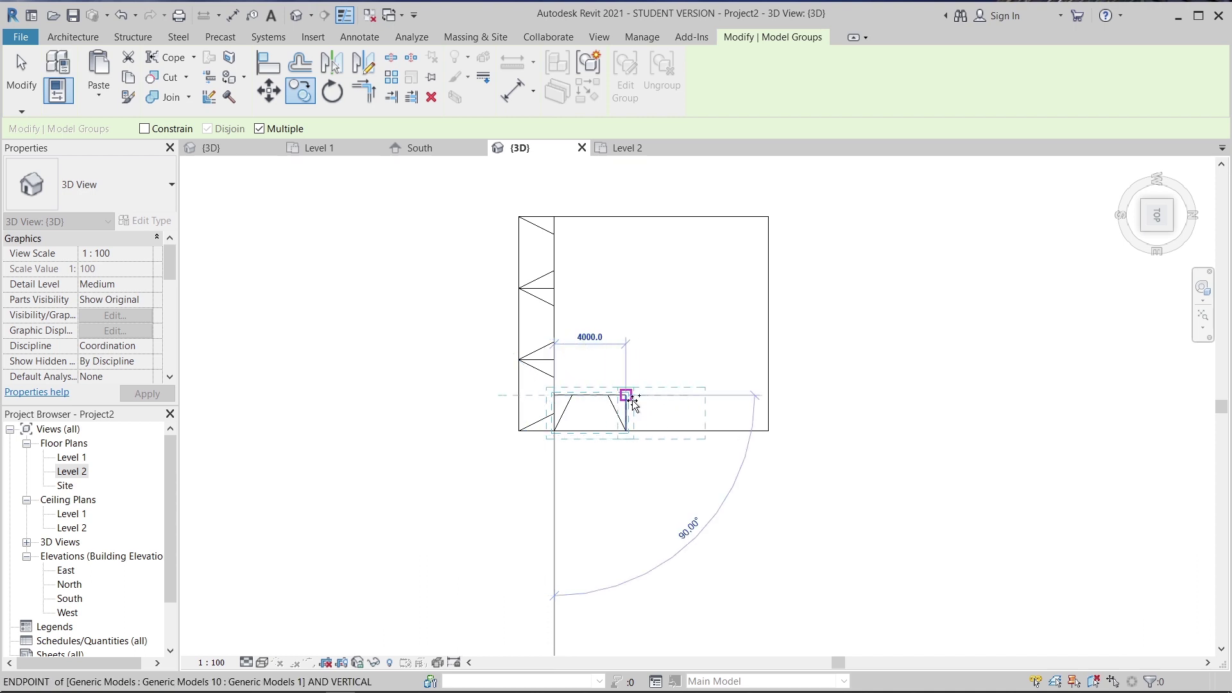
click(626, 395)
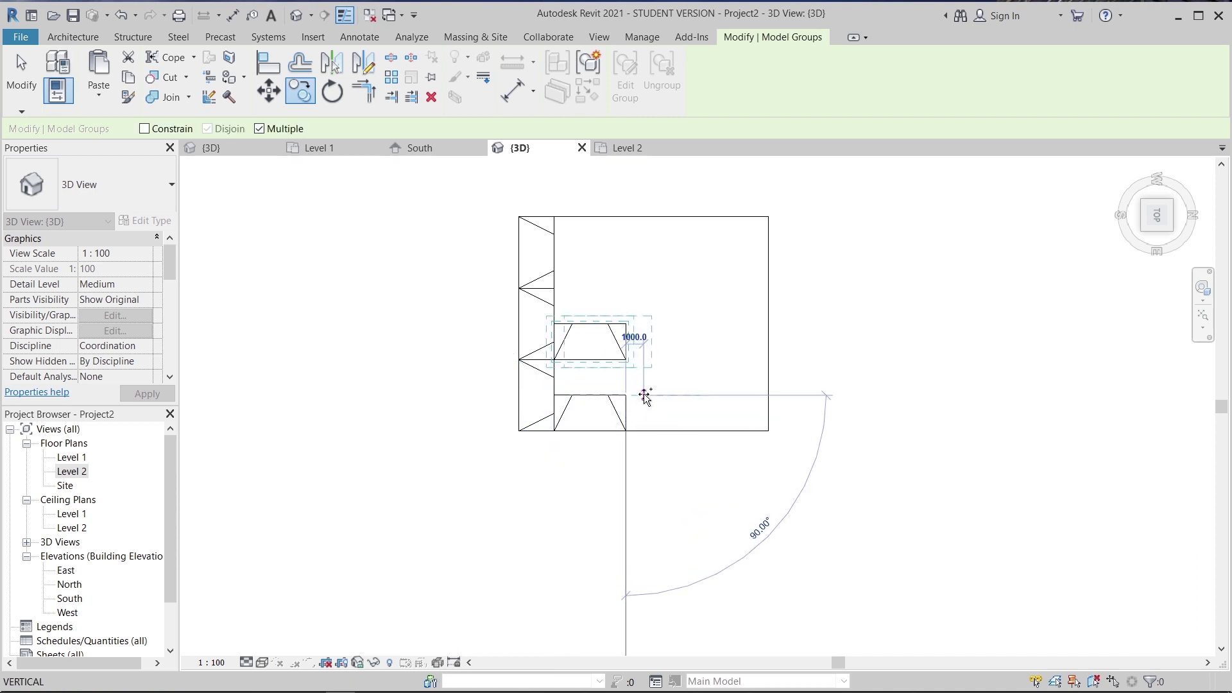
key(Escape)
key(Escape)
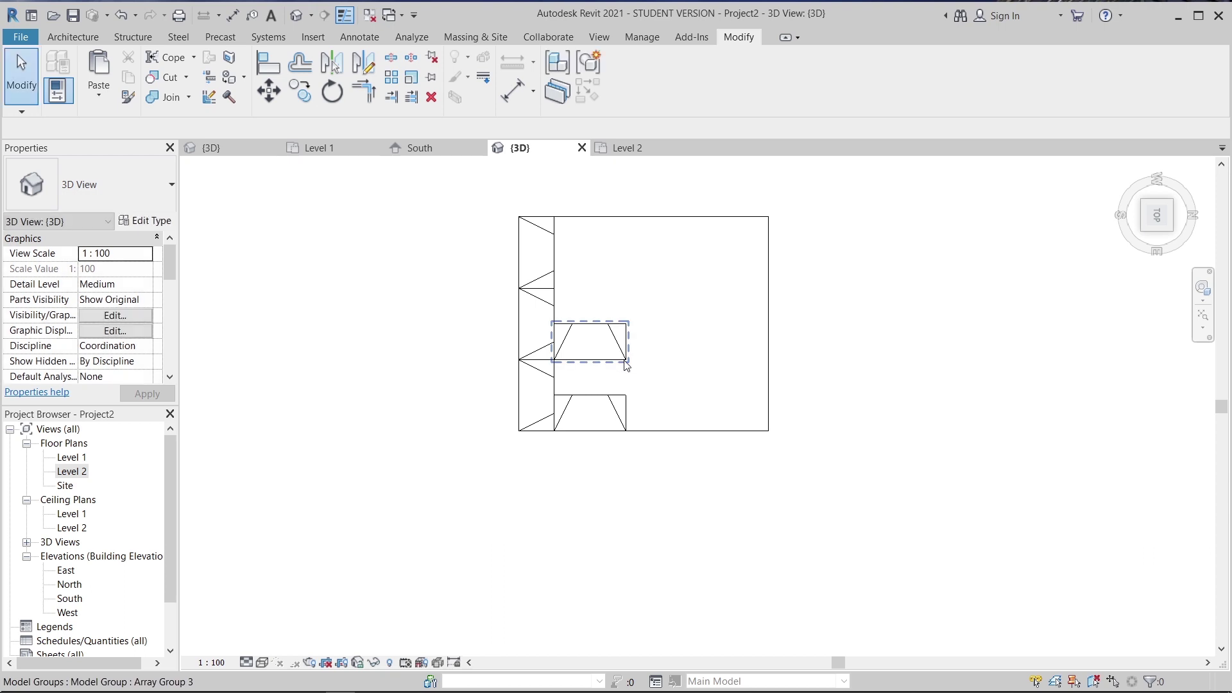
- Ungroup both rotated boxes and delete the misplaced copy
click(627, 365)
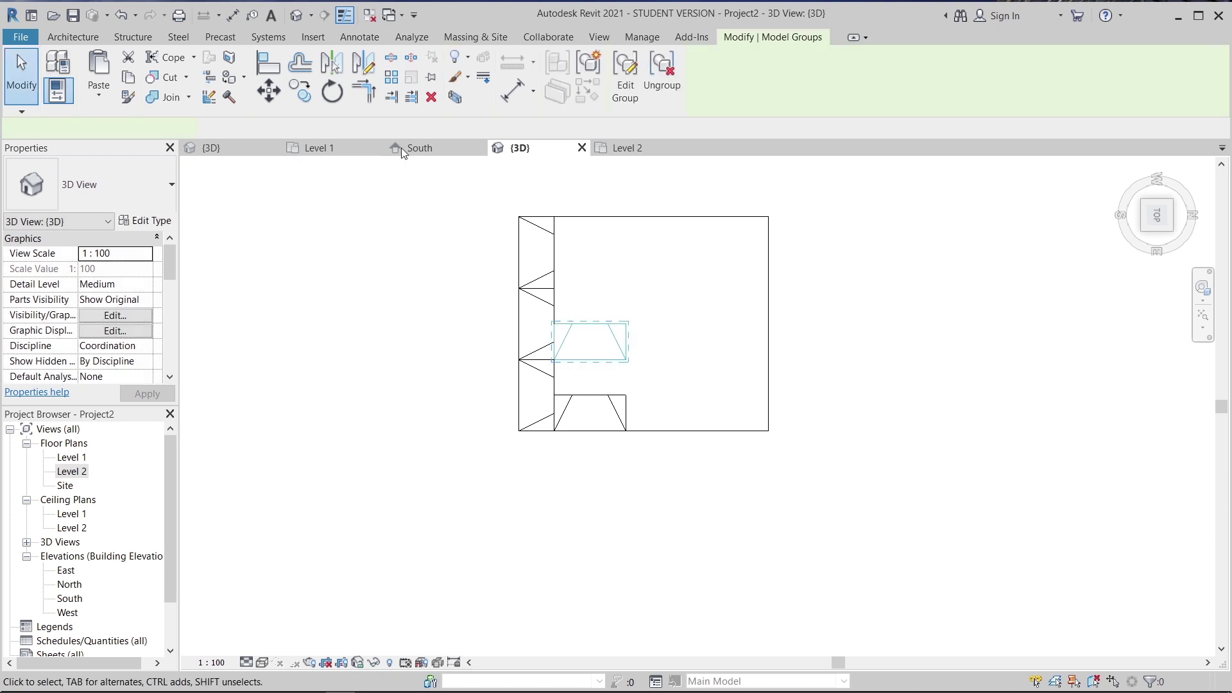
click(658, 87)
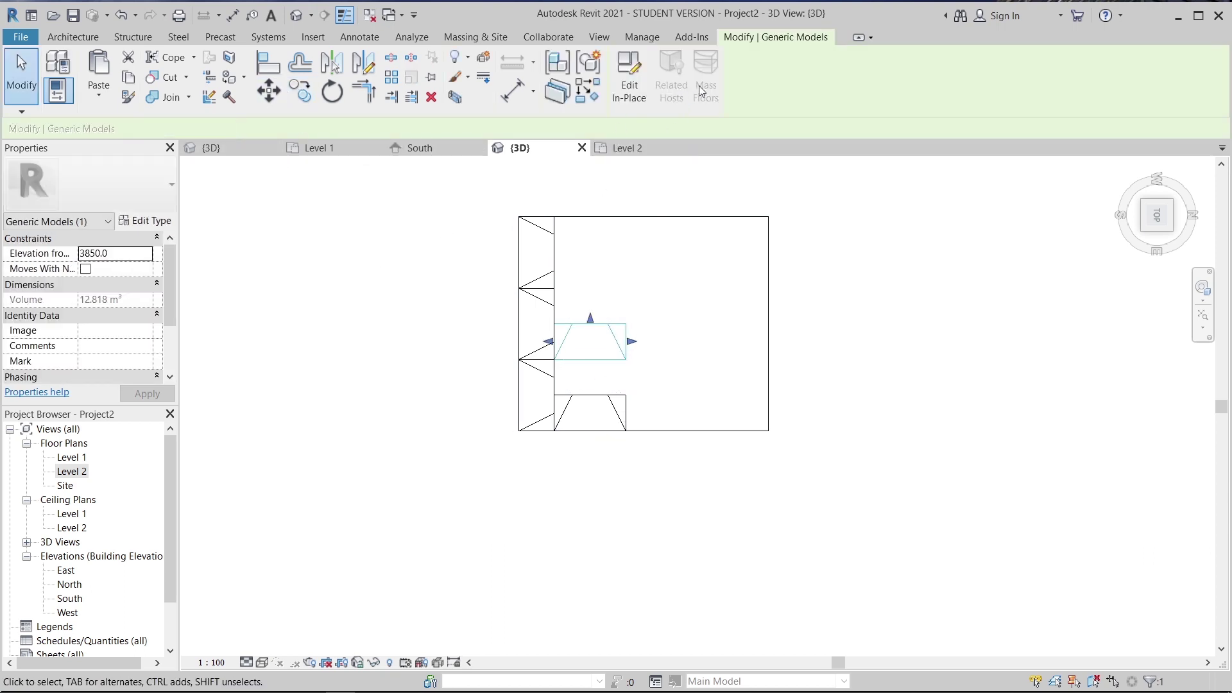
click(620, 408)
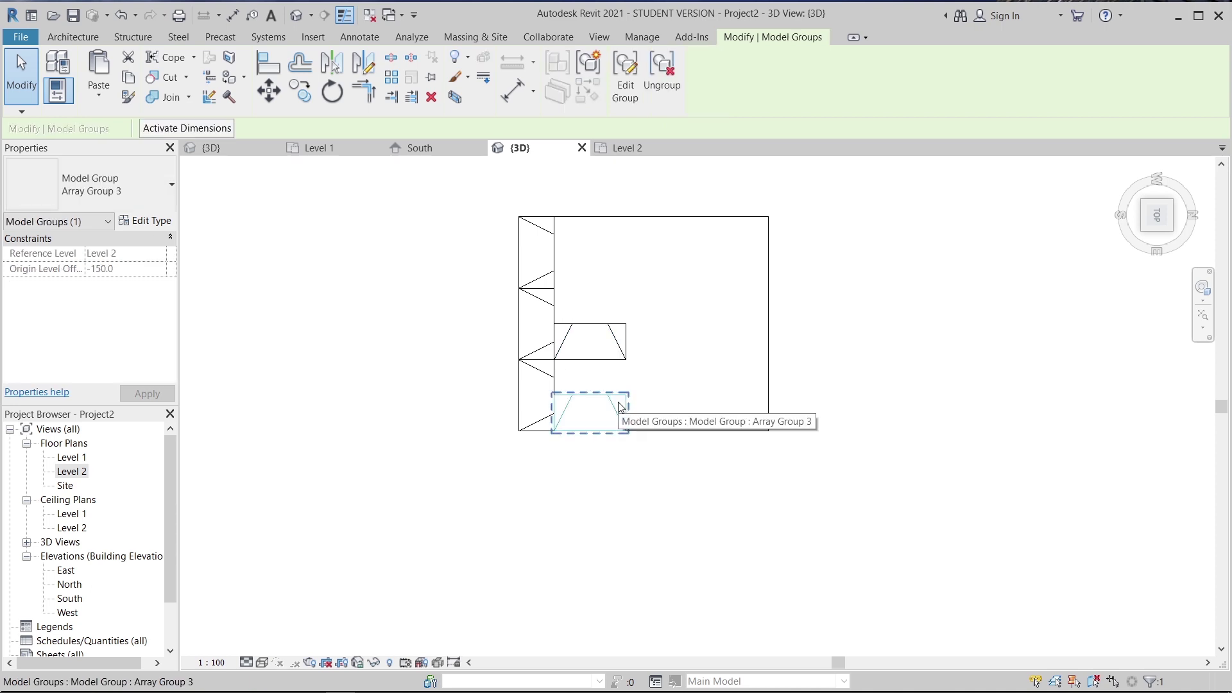
click(660, 80)
click(624, 360)
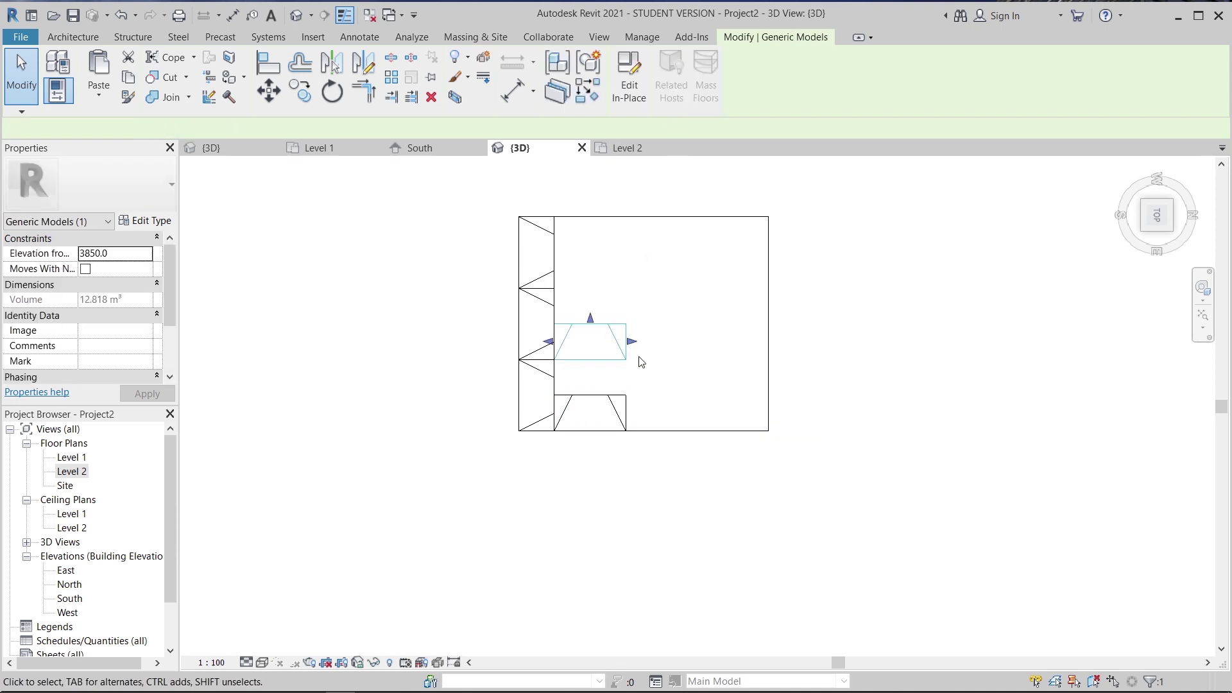
key(Delete)
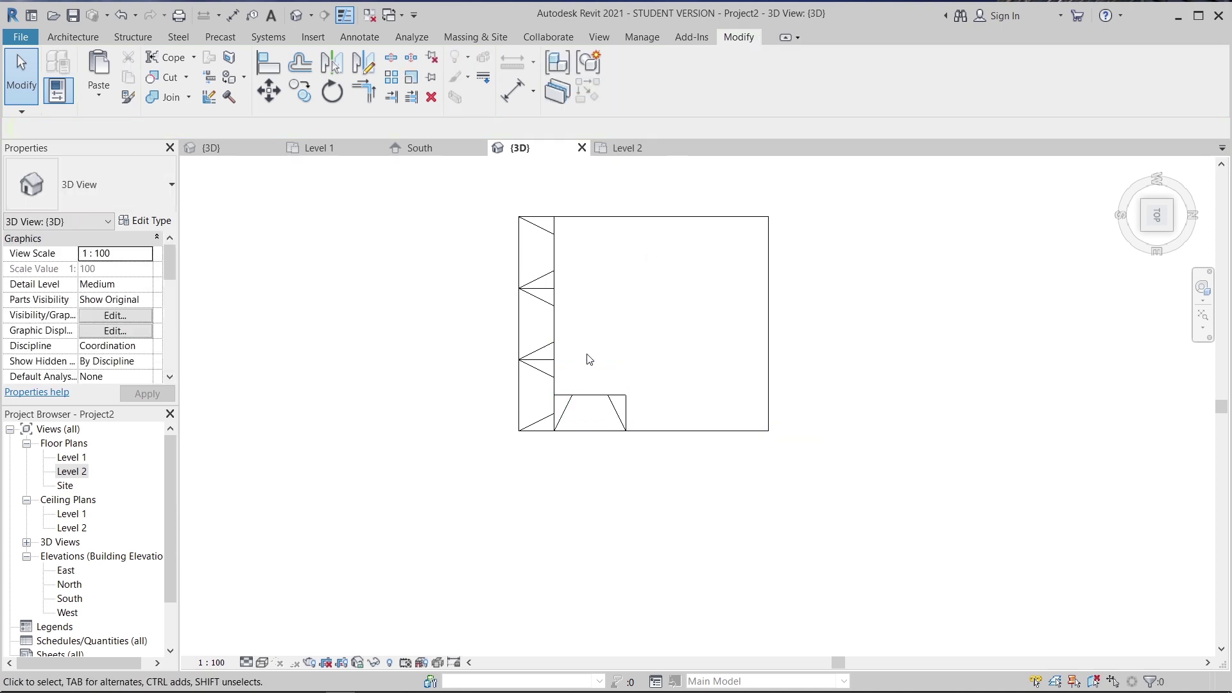
- Try once more to array the rotated box one box width over with a count of 2, and delete the second instance
click(629, 421)
key(a)
key(r)
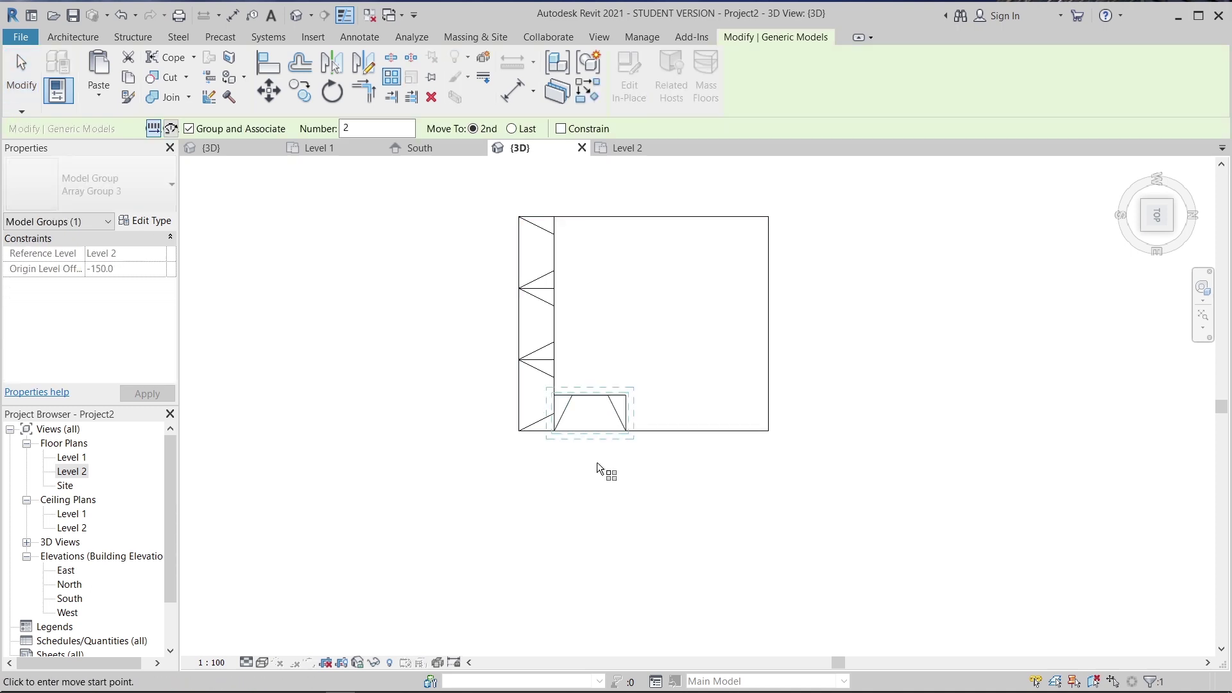
click(556, 395)
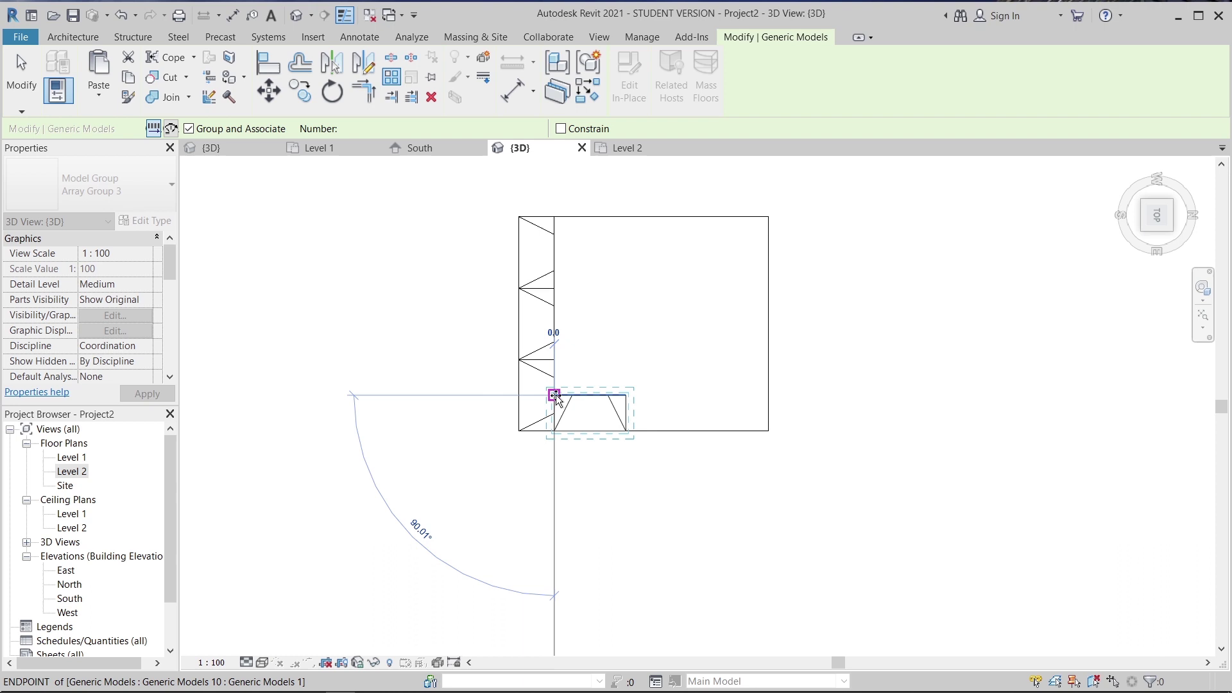
click(626, 394)
key(Return)
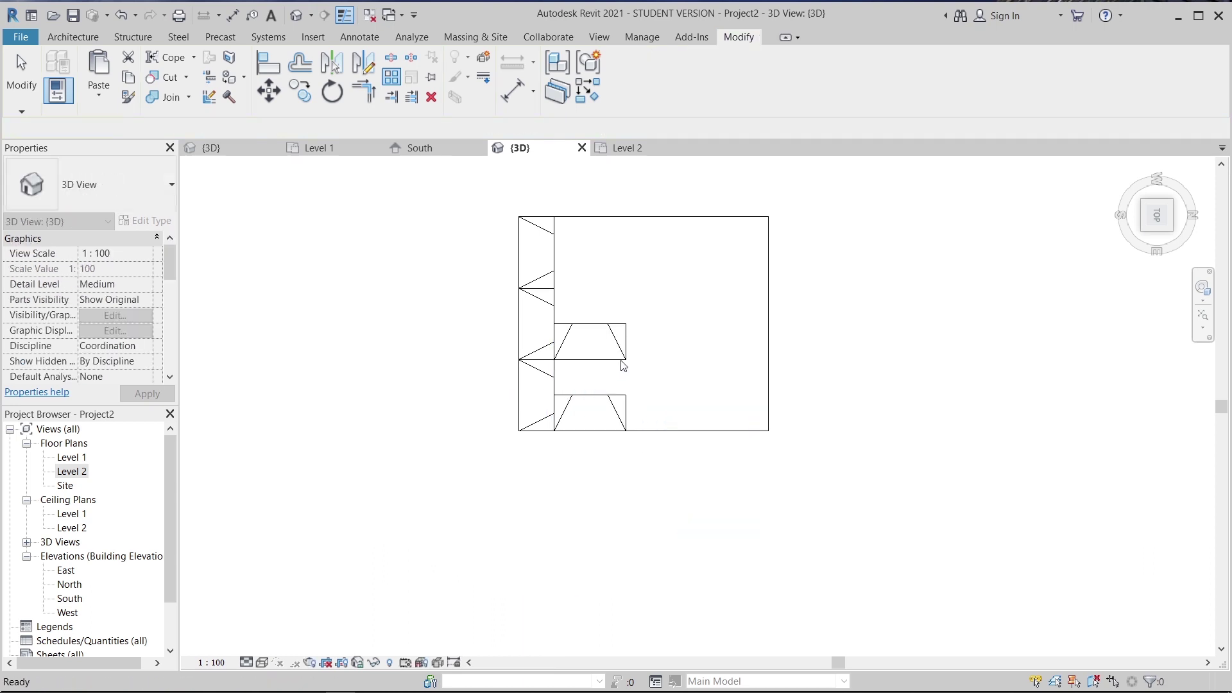
click(628, 354)
key(Delete)
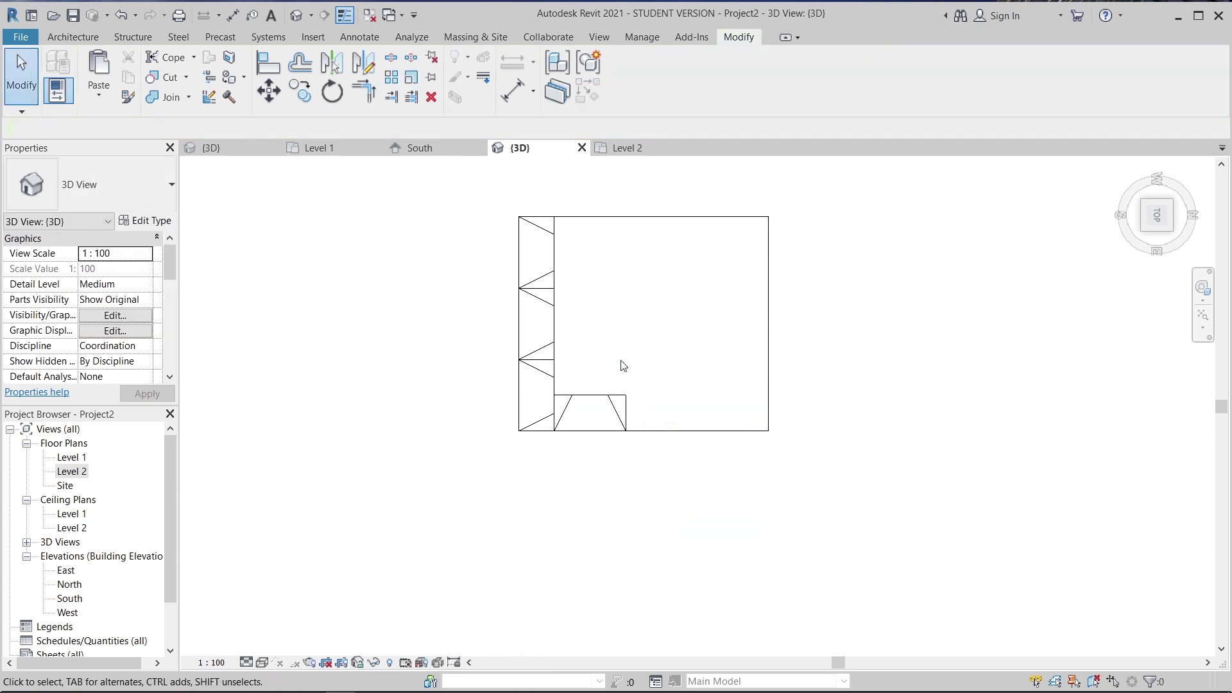
- Ungroup the rotated box and copy it twice along the east floor edge, each copy one box width further over
click(628, 432)
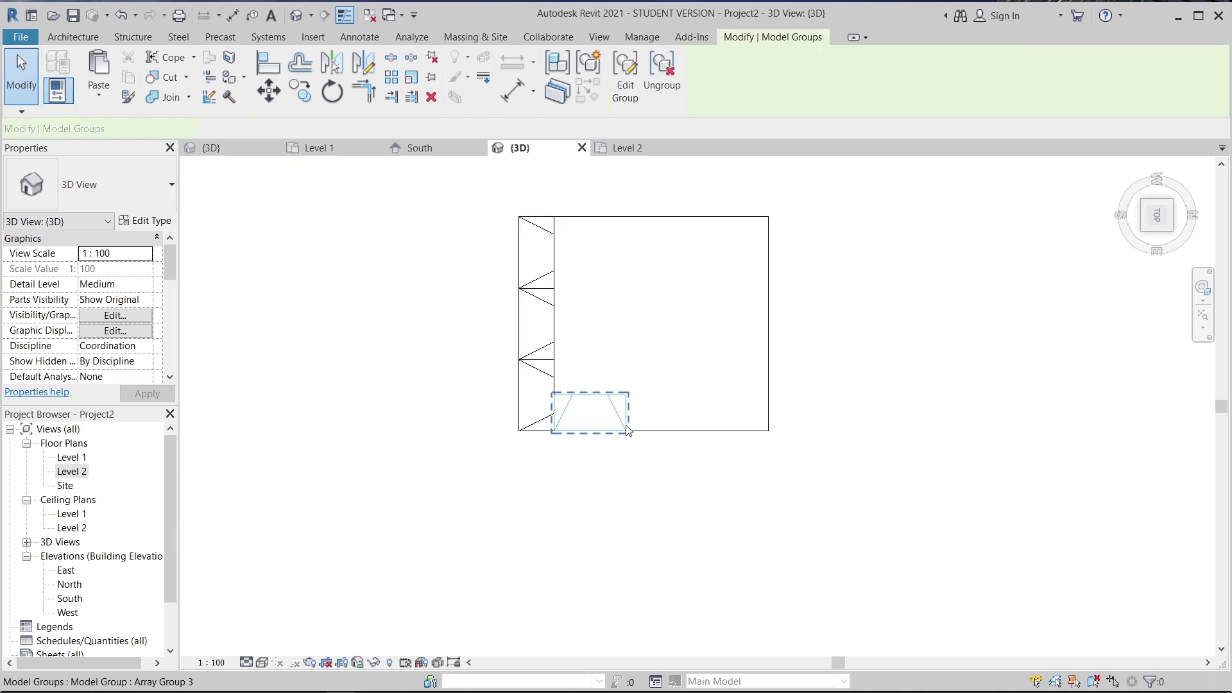
click(663, 74)
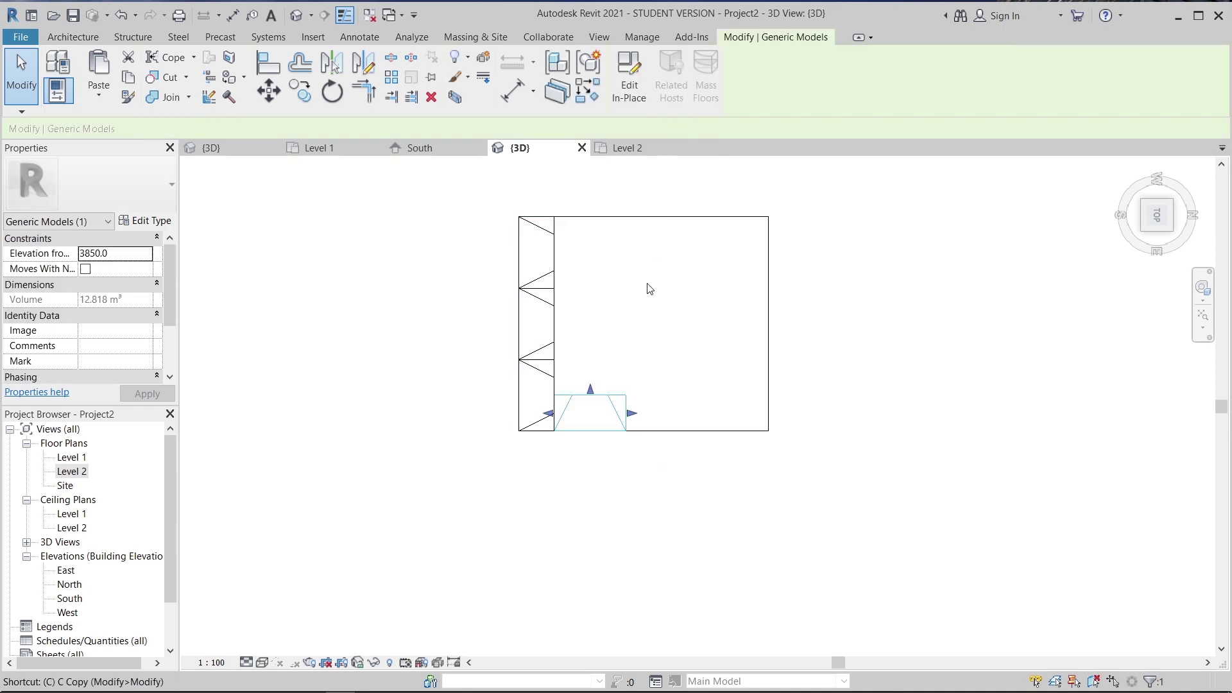
key(c)
scroll(600, 385, up, 3)
click(539, 399)
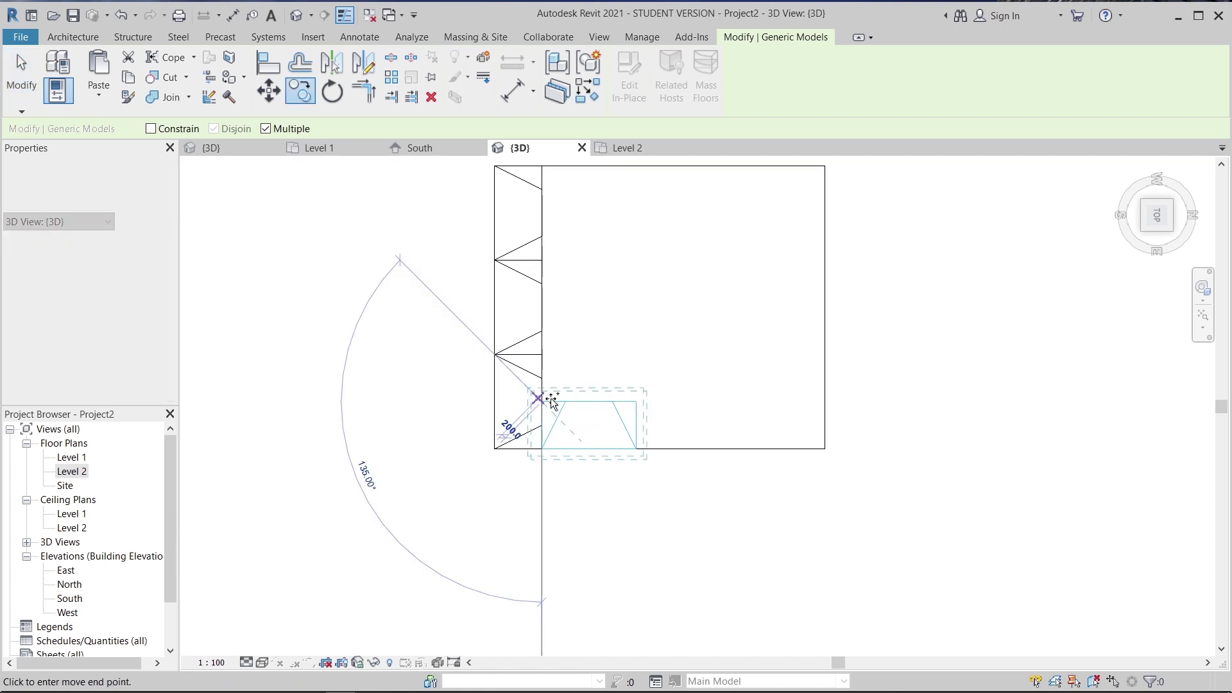
click(551, 399)
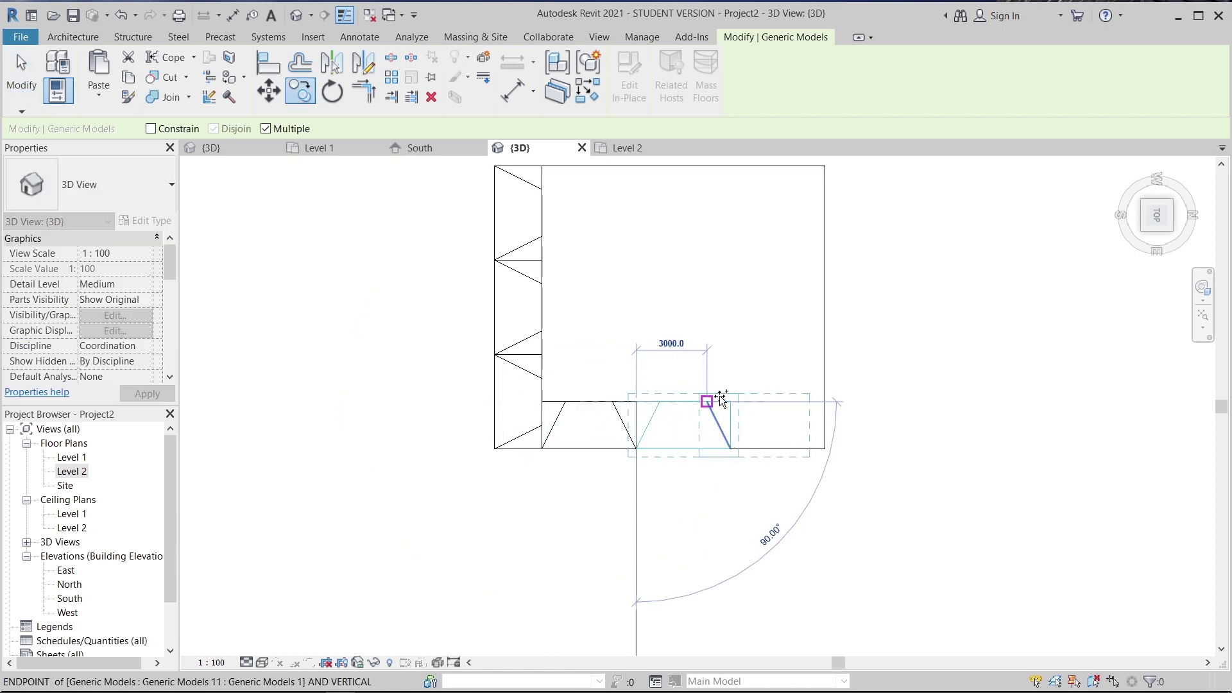
click(730, 401)
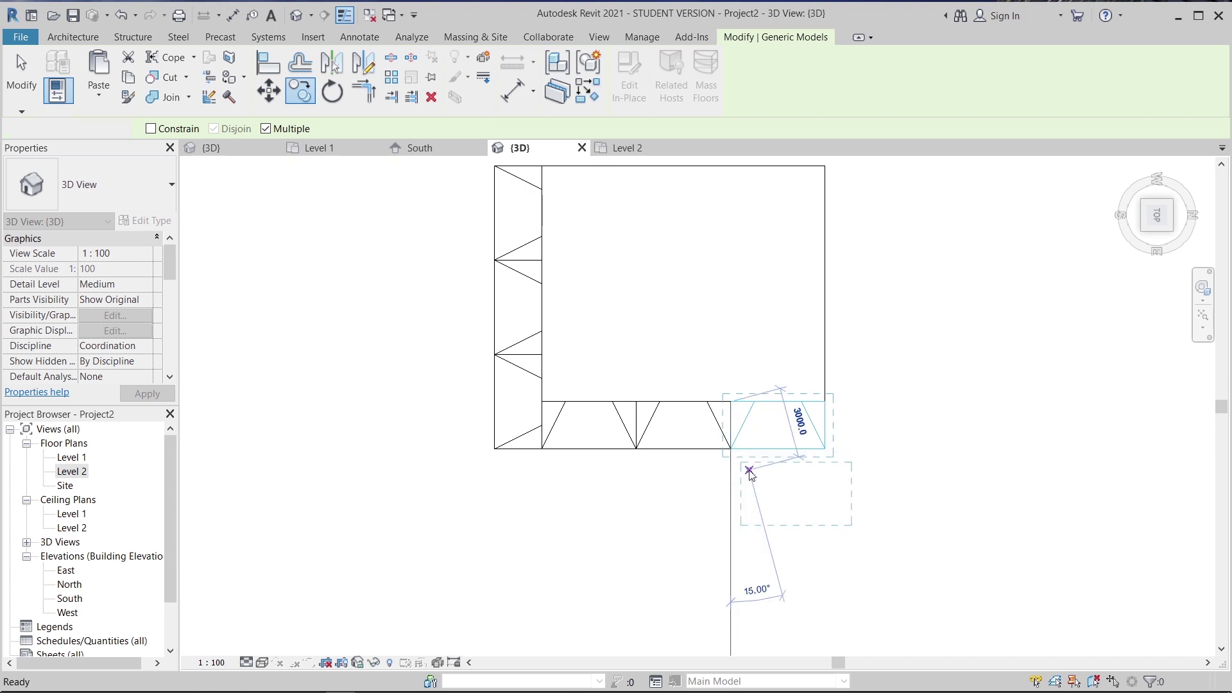
key(Escape)
key(Escape)
scroll(828, 498, down, 2)
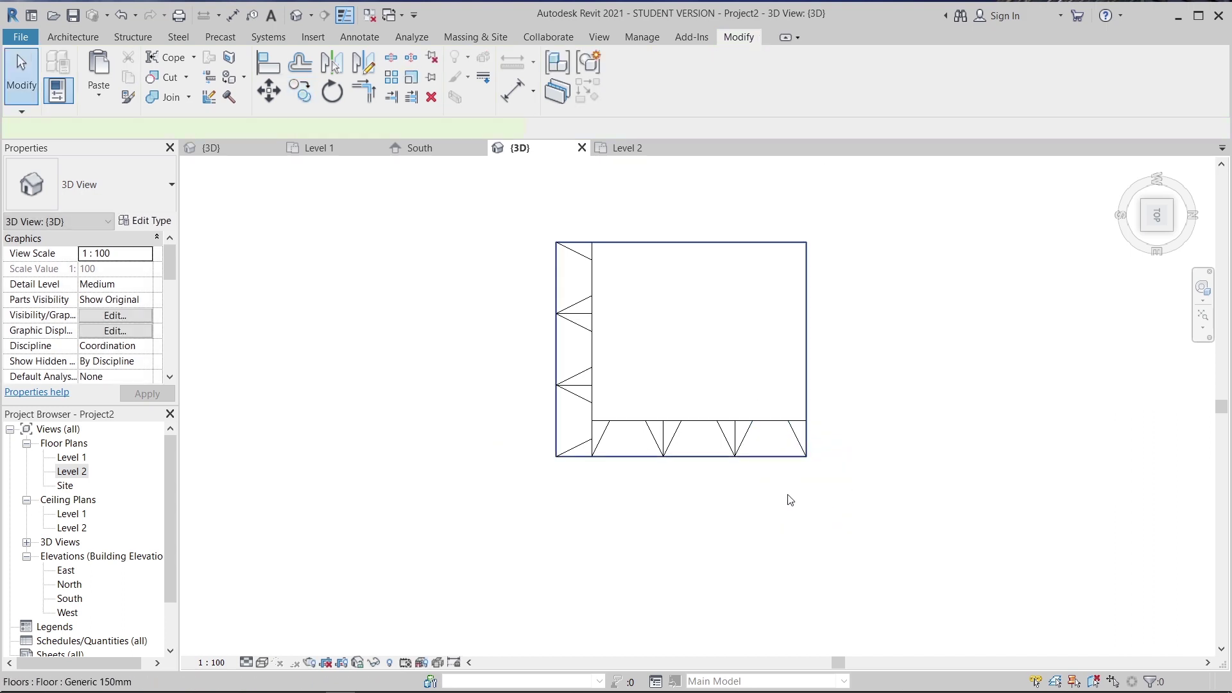
- Copy the three east-facing boxes to the clipboard and paste them aligned to Level 3, Level 4 and Level 5
click(749, 425)
ctrl+click(699, 419)
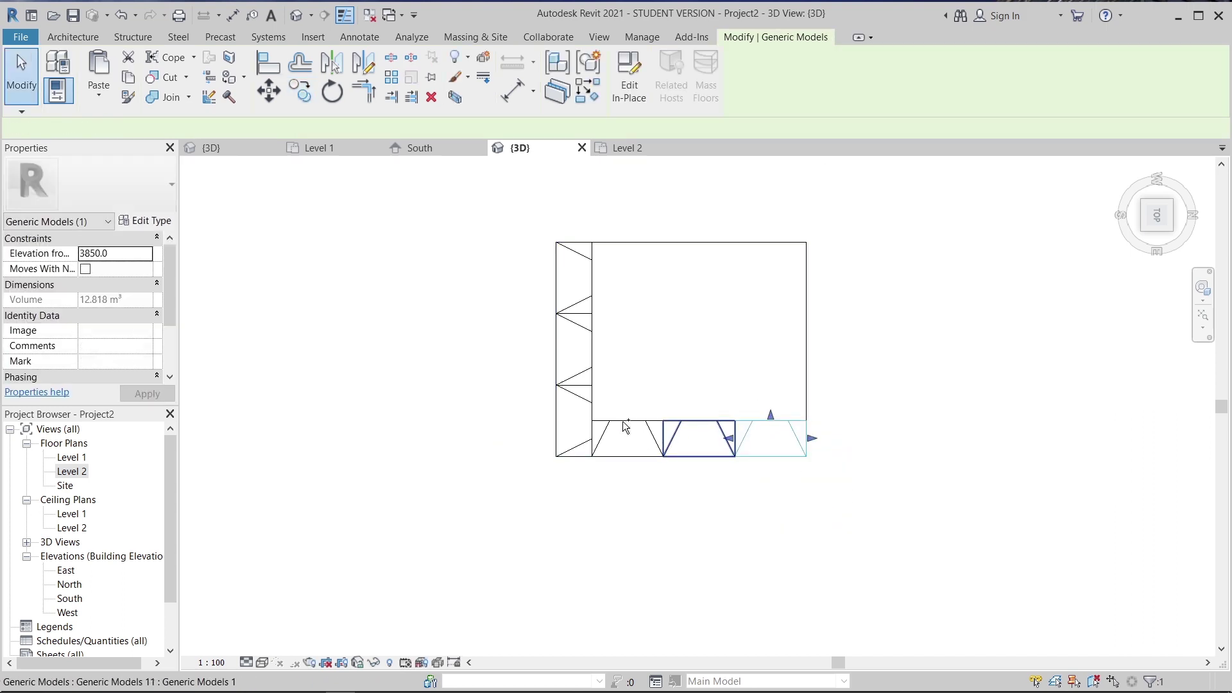
click(96, 97)
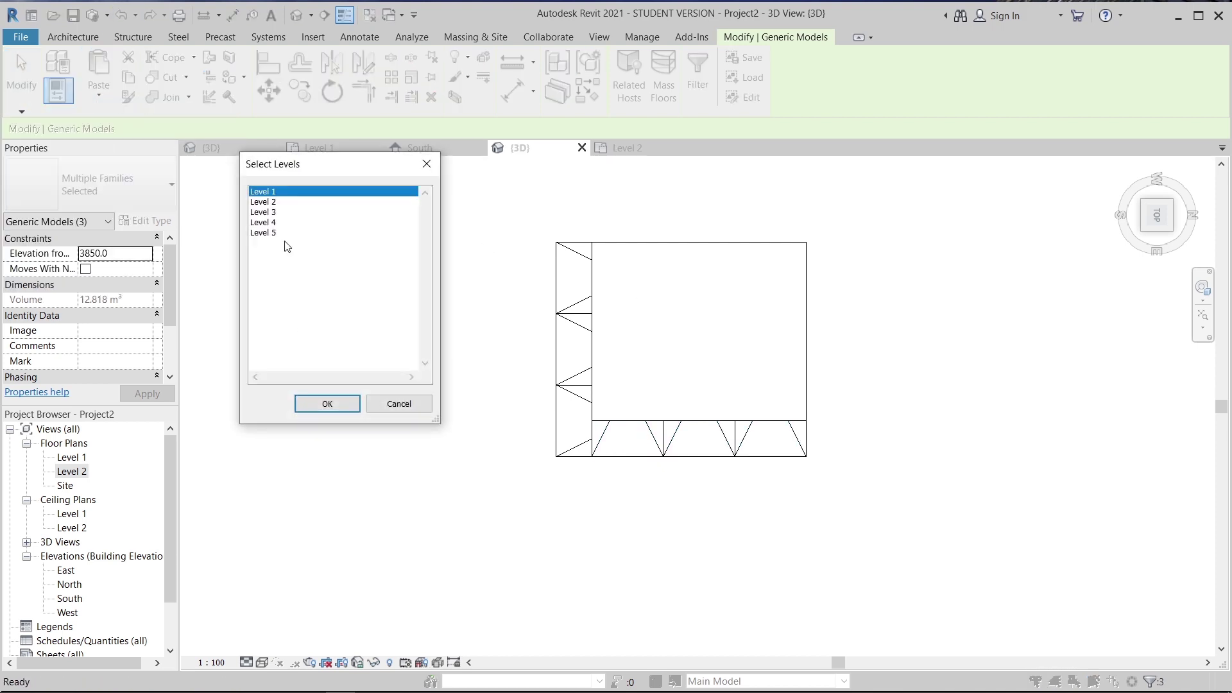
click(271, 203)
click(272, 212)
shift+click(273, 233)
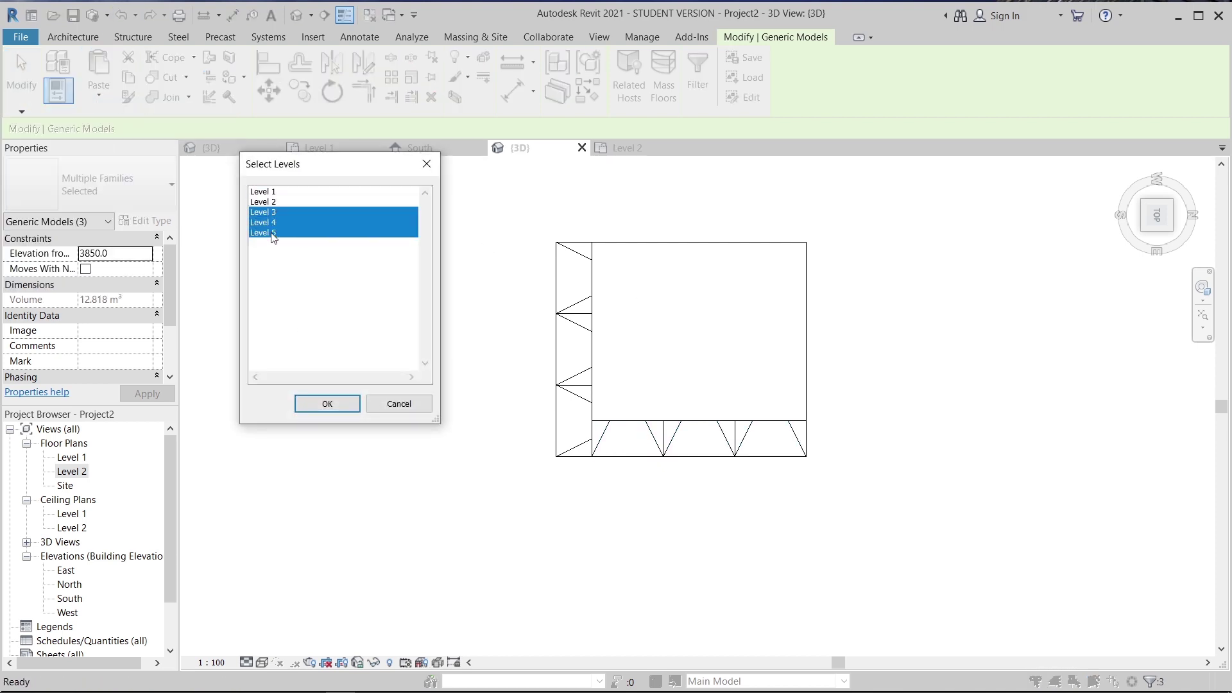
click(341, 404)
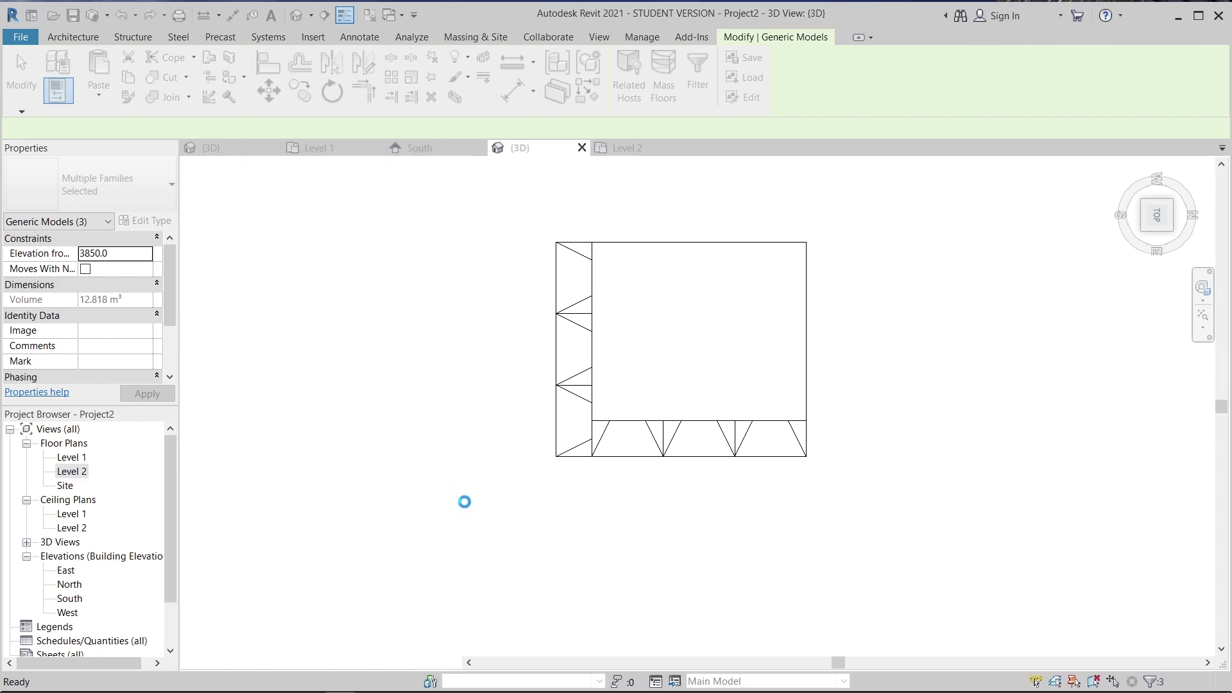
key(Escape)
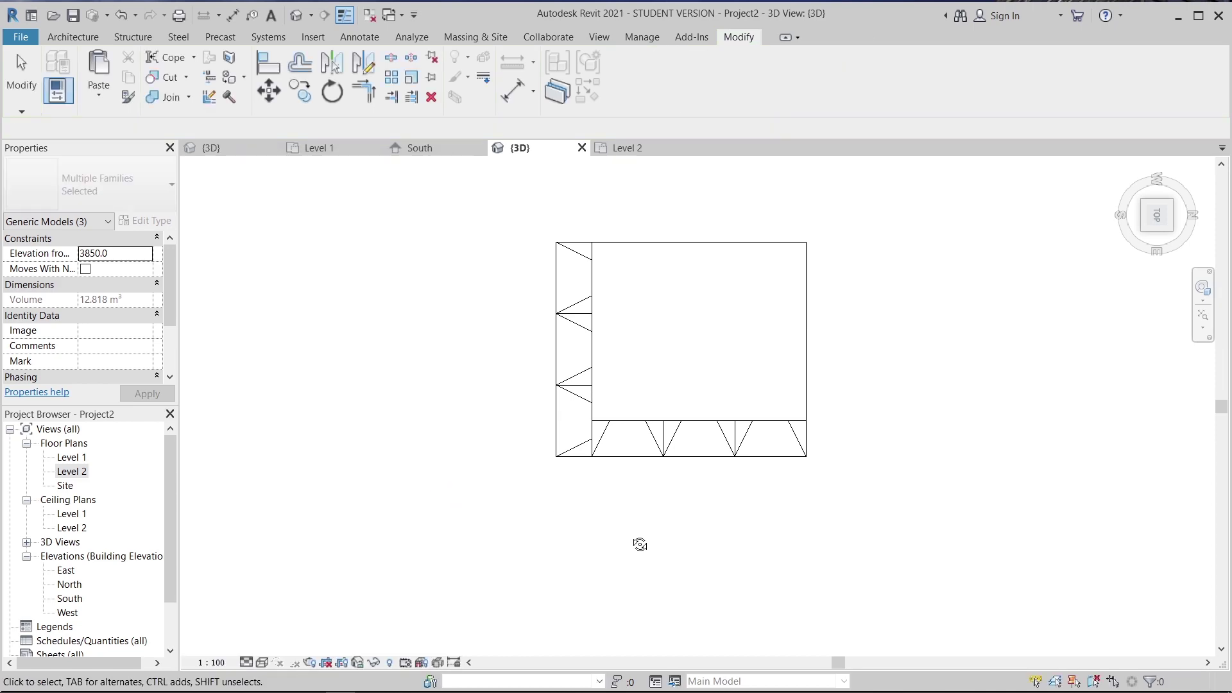
- Turn the top view into an angled 3D view and set its visual style to Hidden Line
shift+middle_drag(638, 542, 609, 549)
key(Escape)
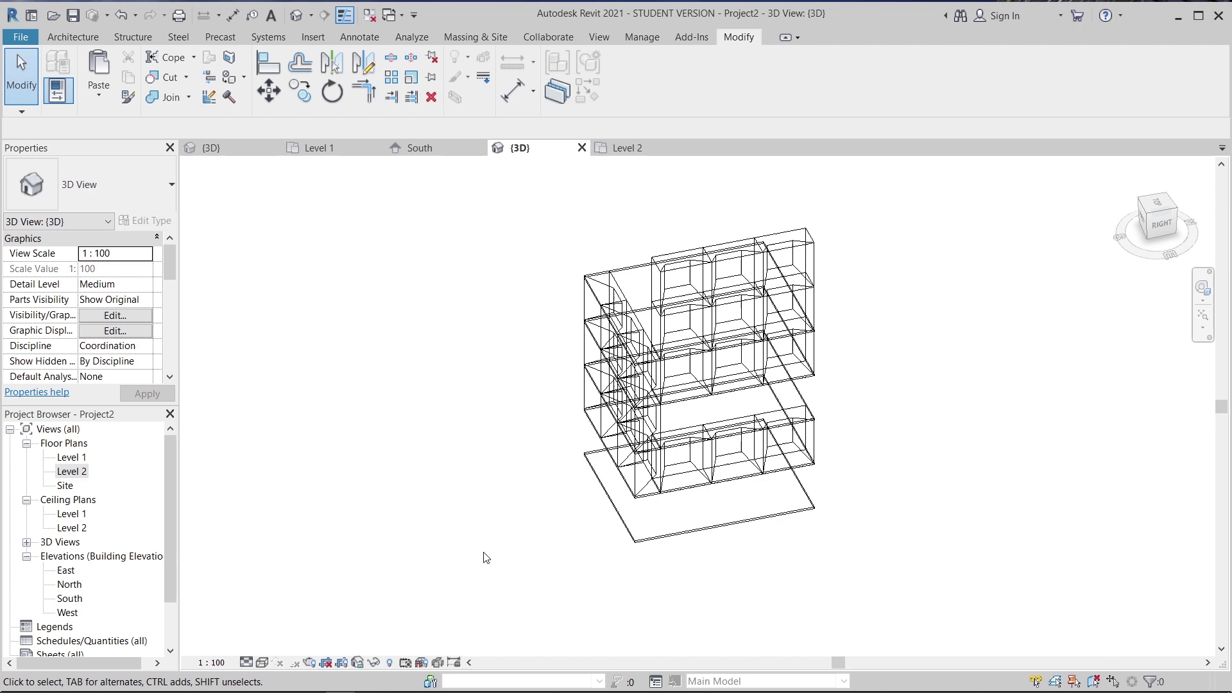
click(263, 663)
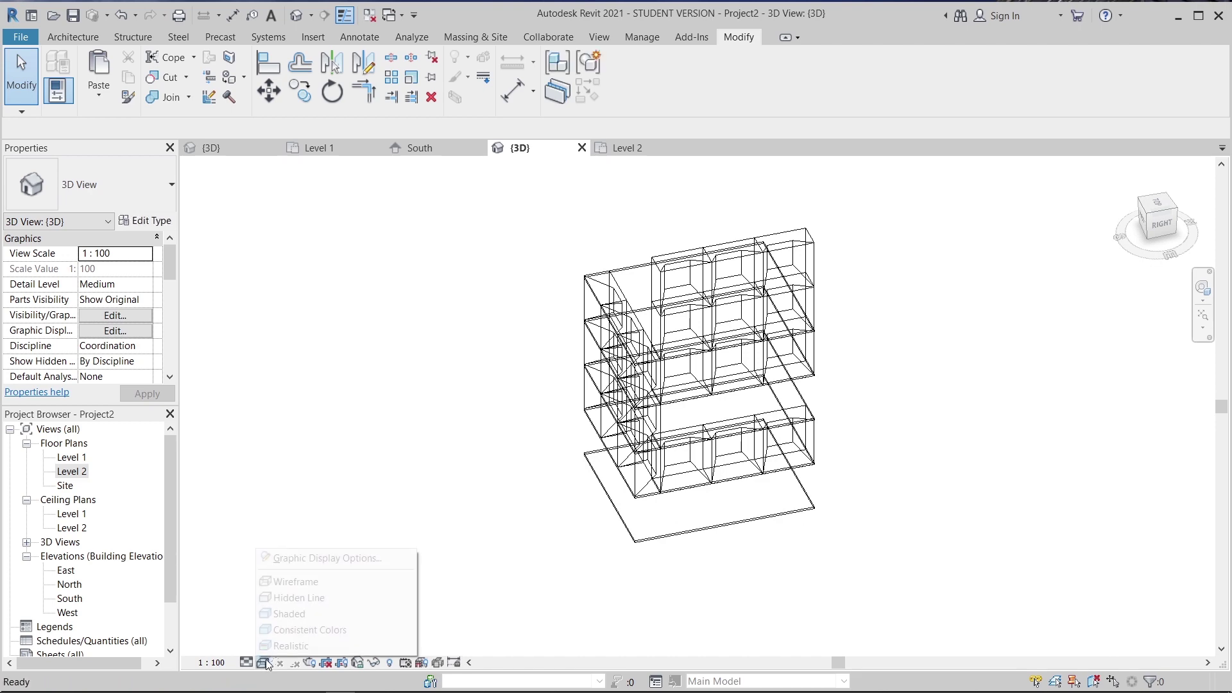
click(298, 597)
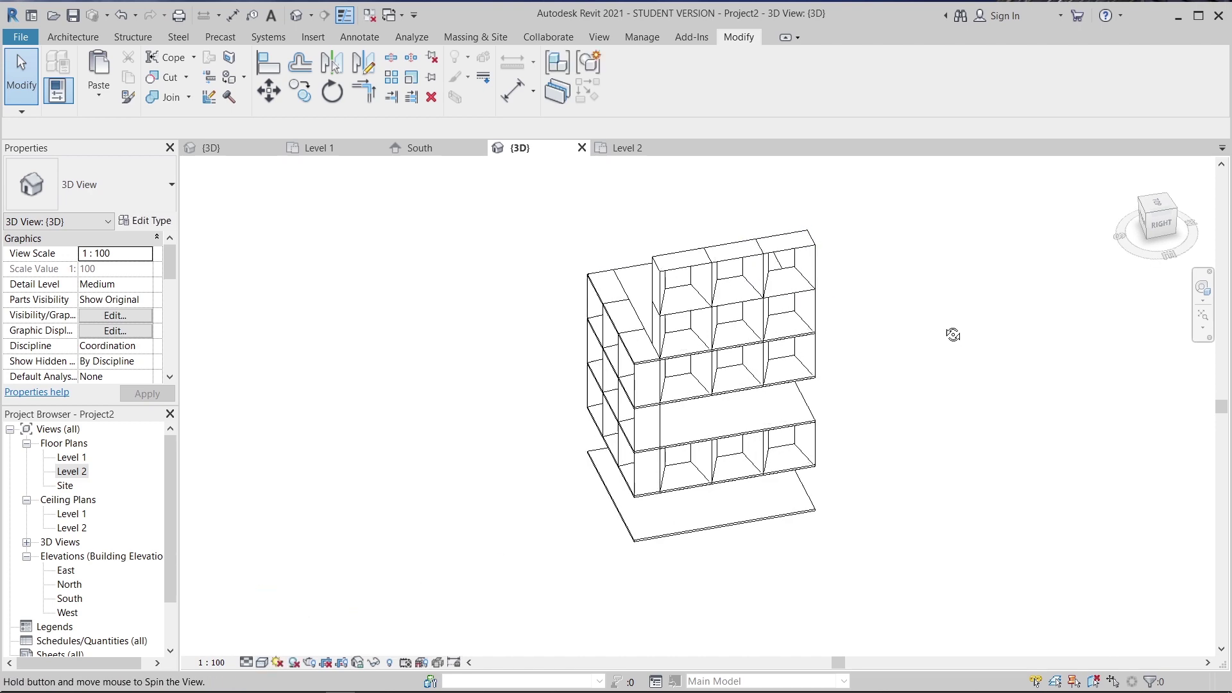
- From the right side view, delete the topmost row of three east facade boxes above the roof
shift+middle_drag(953, 335, 950, 335)
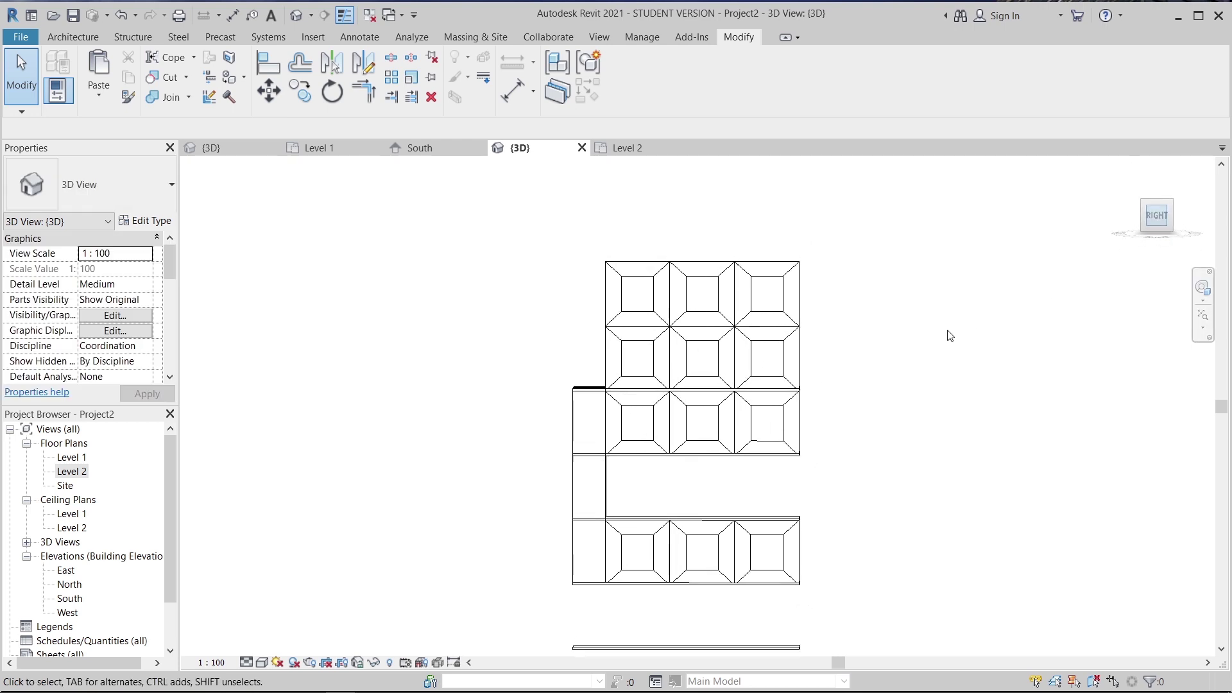
drag(880, 202, 512, 319)
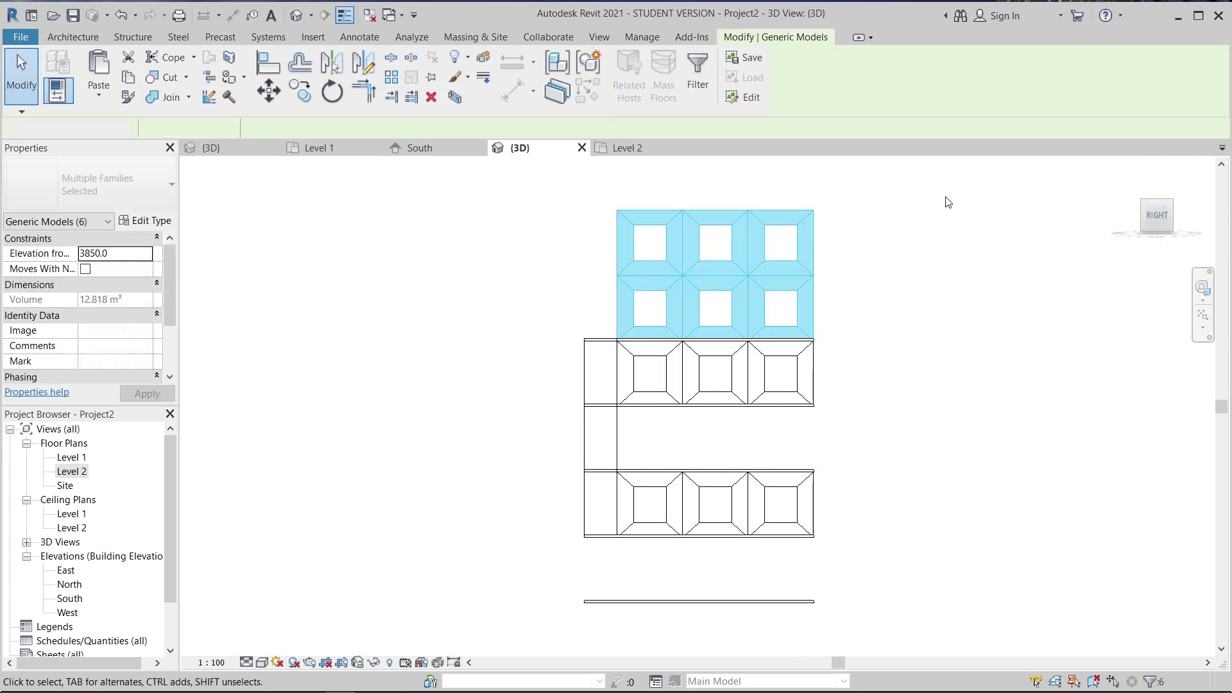
drag(892, 186, 577, 253)
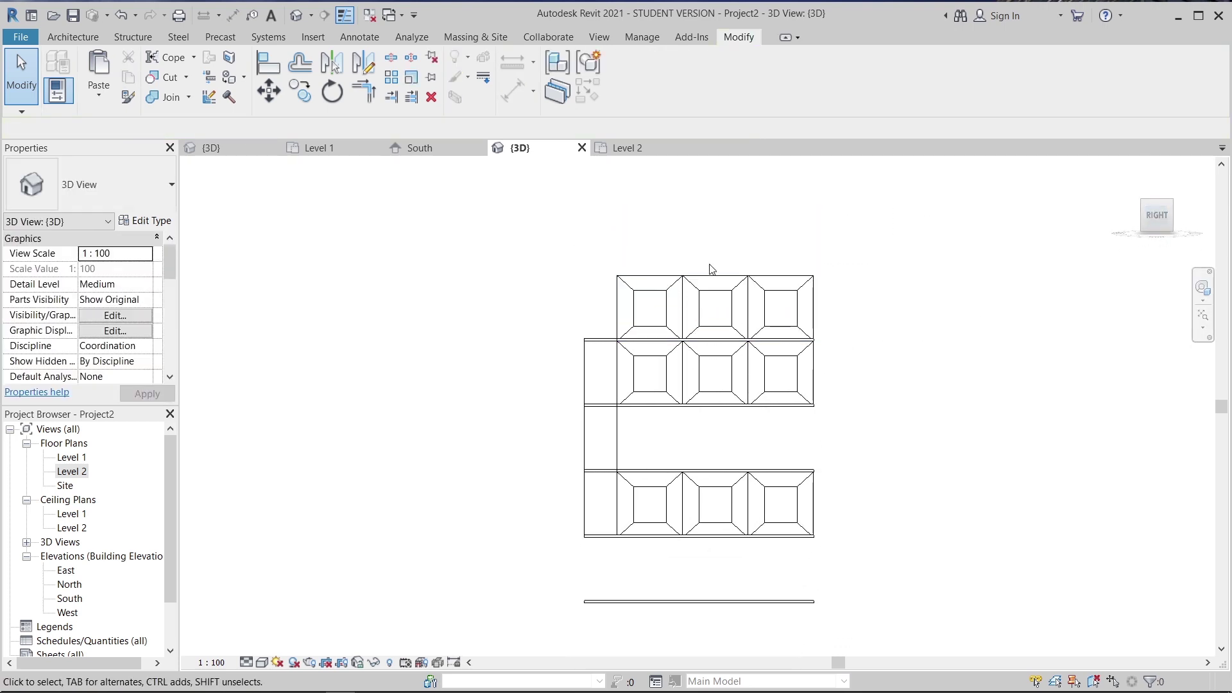
- Move the remaining row of three boxes above the roof down two storeys into the empty storey
drag(942, 250, 504, 295)
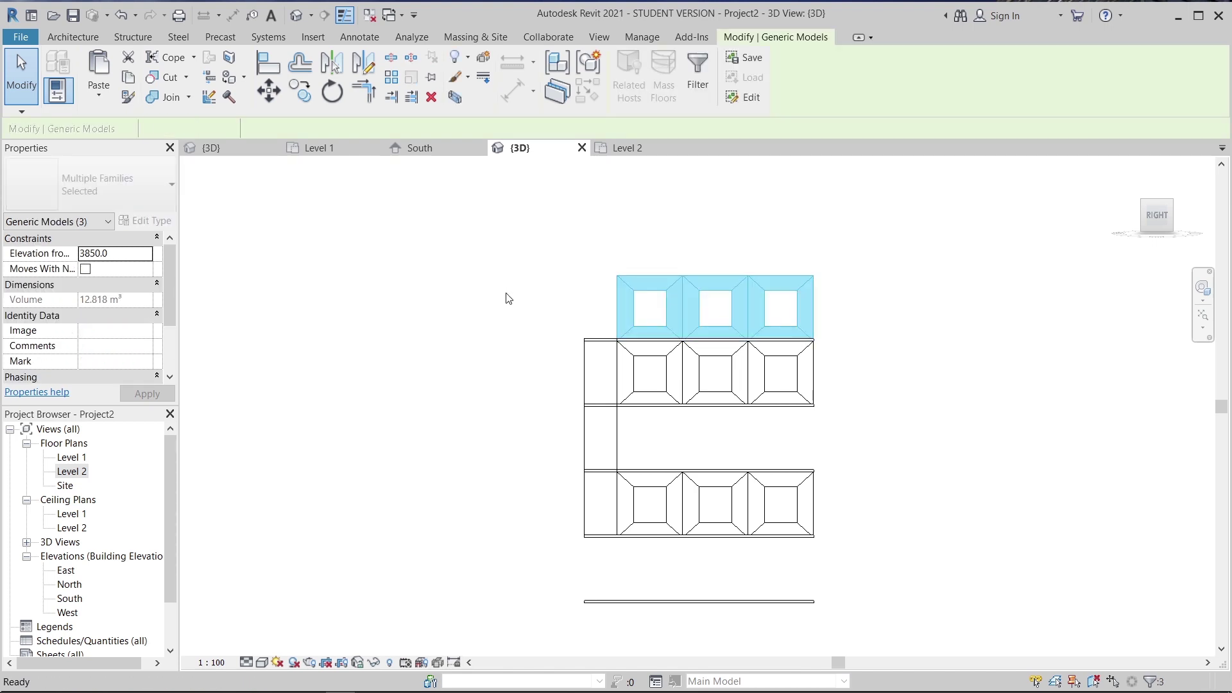
key(m)
key(v)
scroll(849, 313, up, 2)
click(795, 255)
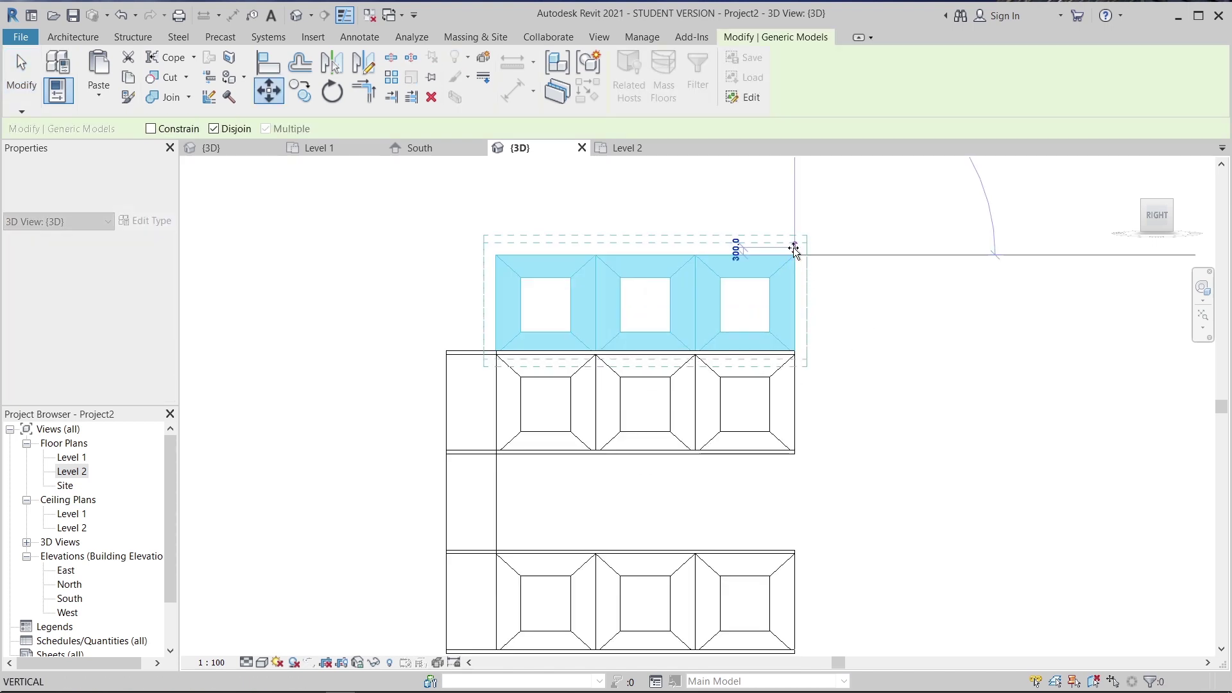
click(794, 454)
key(Escape)
- Orient the 3D view to look level at the vertical corner between the building's front and right sides
scroll(918, 311, down, 3)
shift+middle_drag(918, 311, 902, 461)
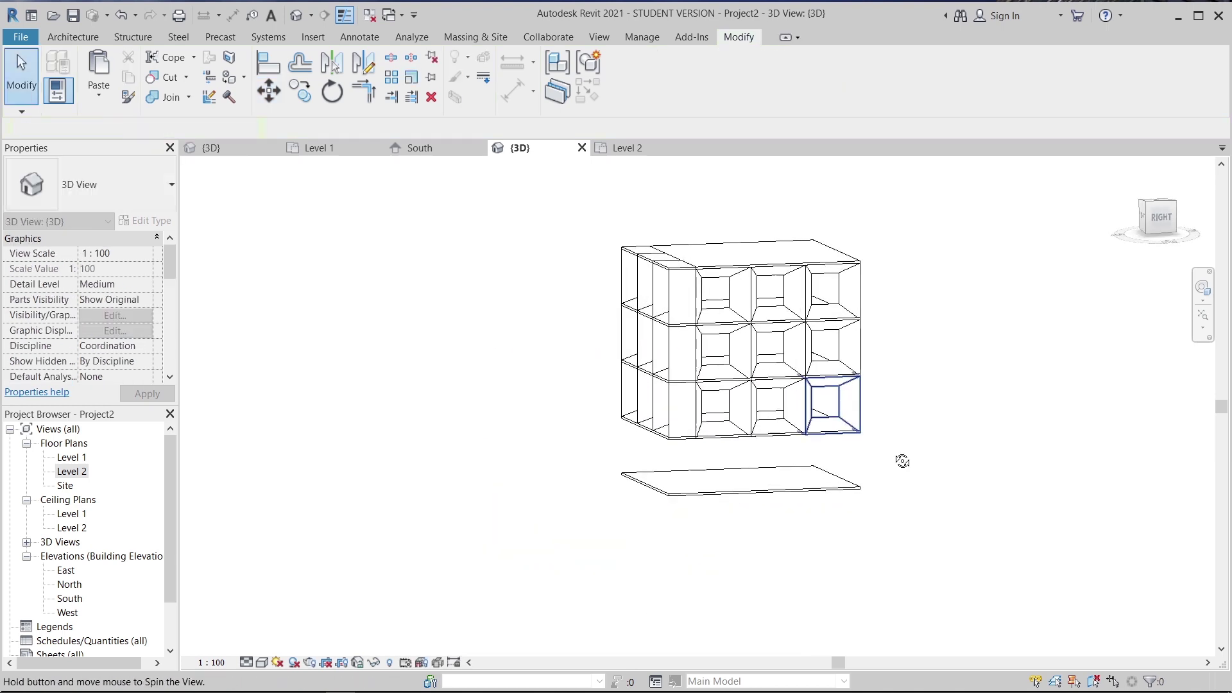
click(1149, 220)
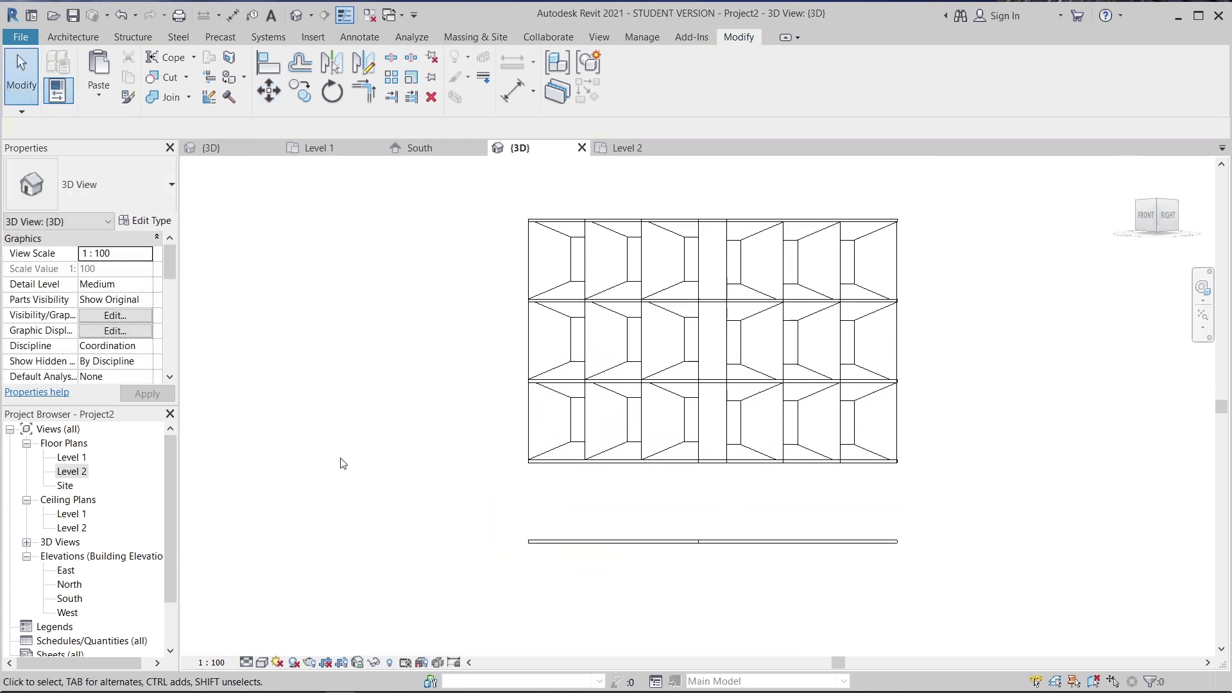
- In the view's graphic display options, turn on ambient shadows and set the background to Gradient
click(264, 661)
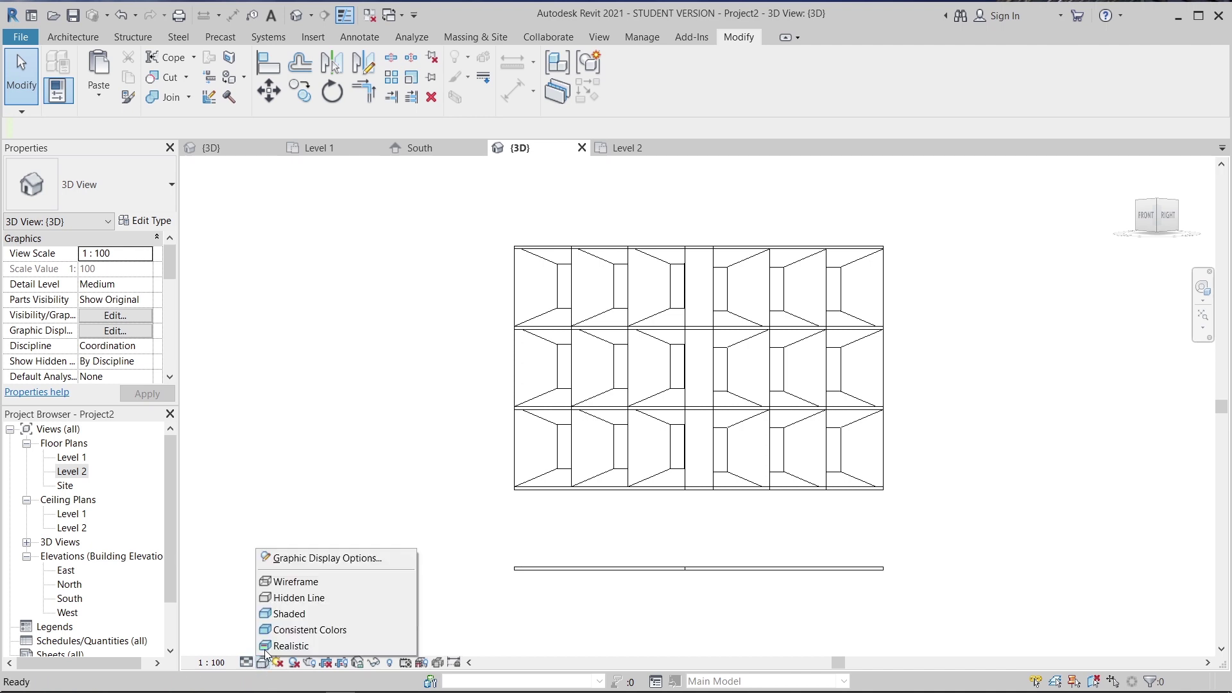
click(316, 558)
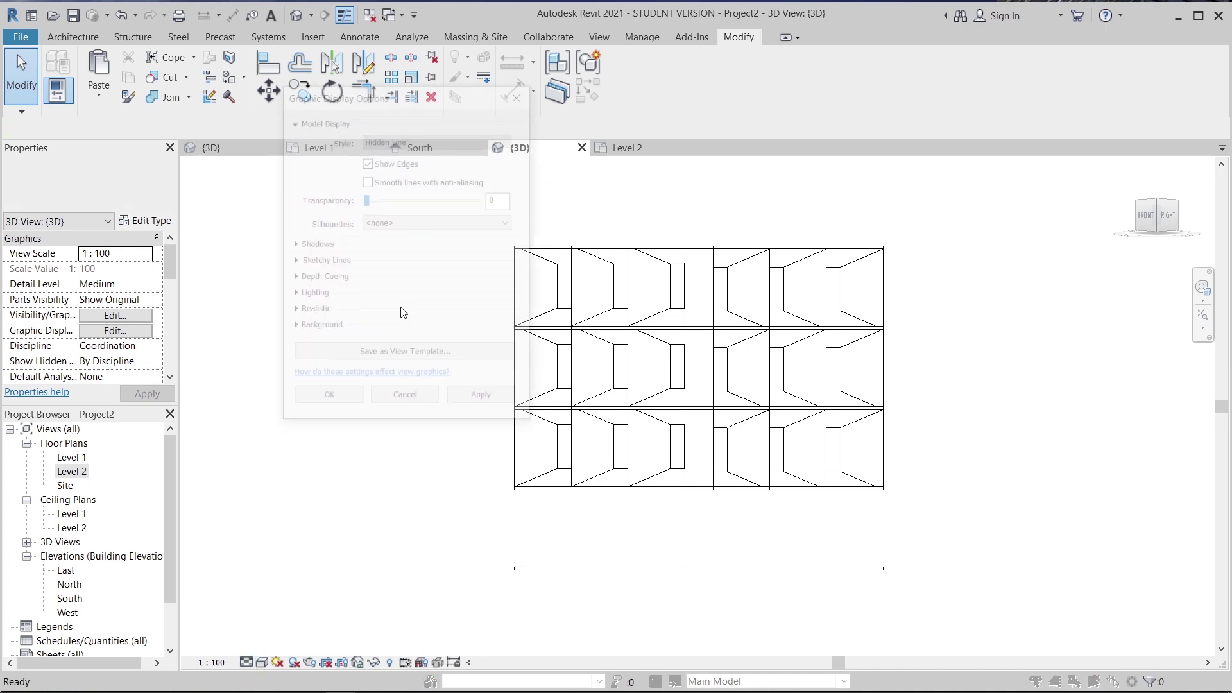
click(297, 245)
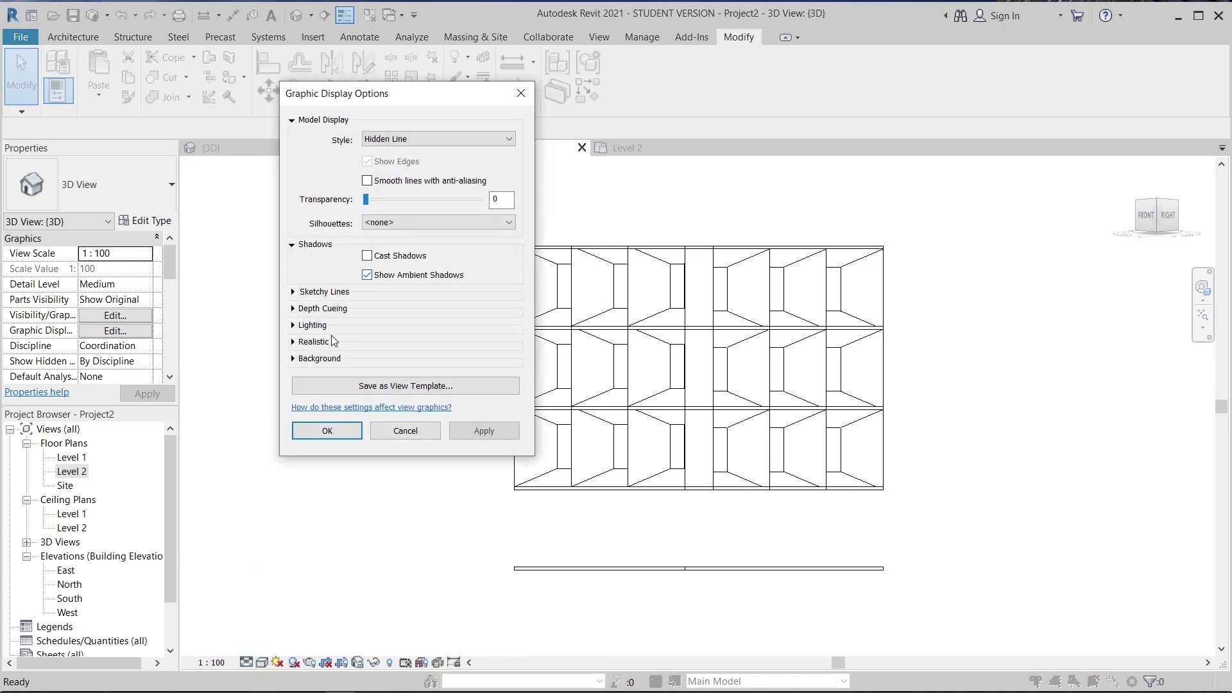
click(293, 359)
click(391, 381)
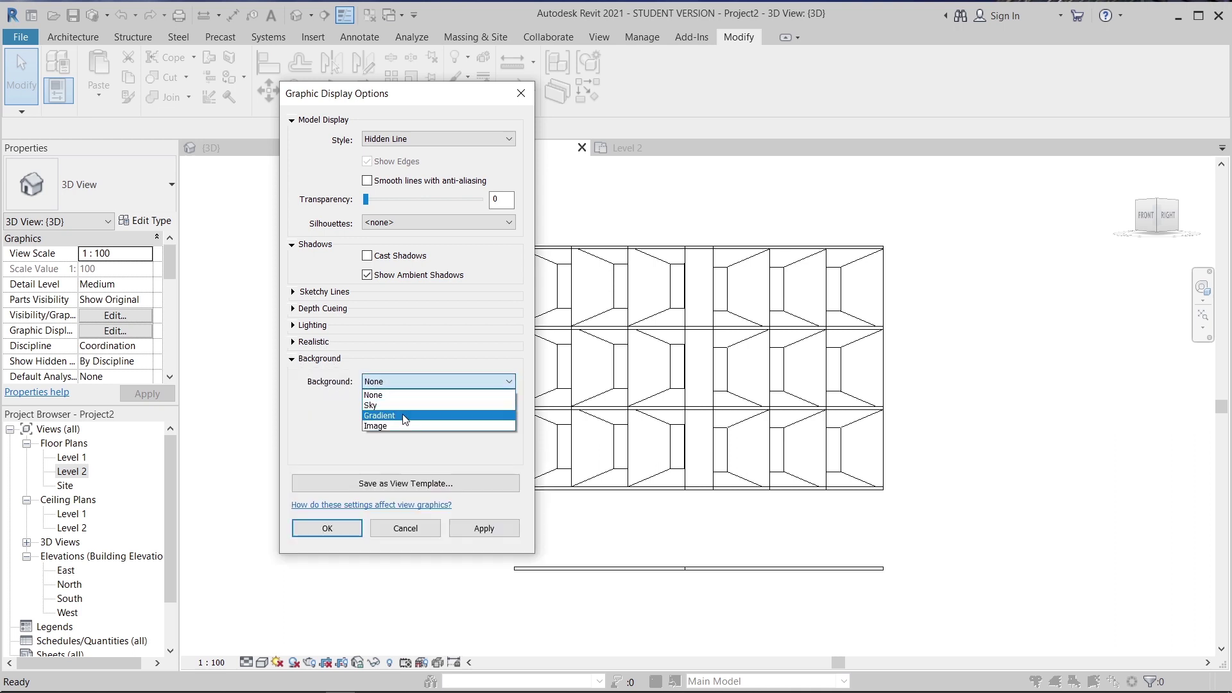
click(405, 415)
click(360, 530)
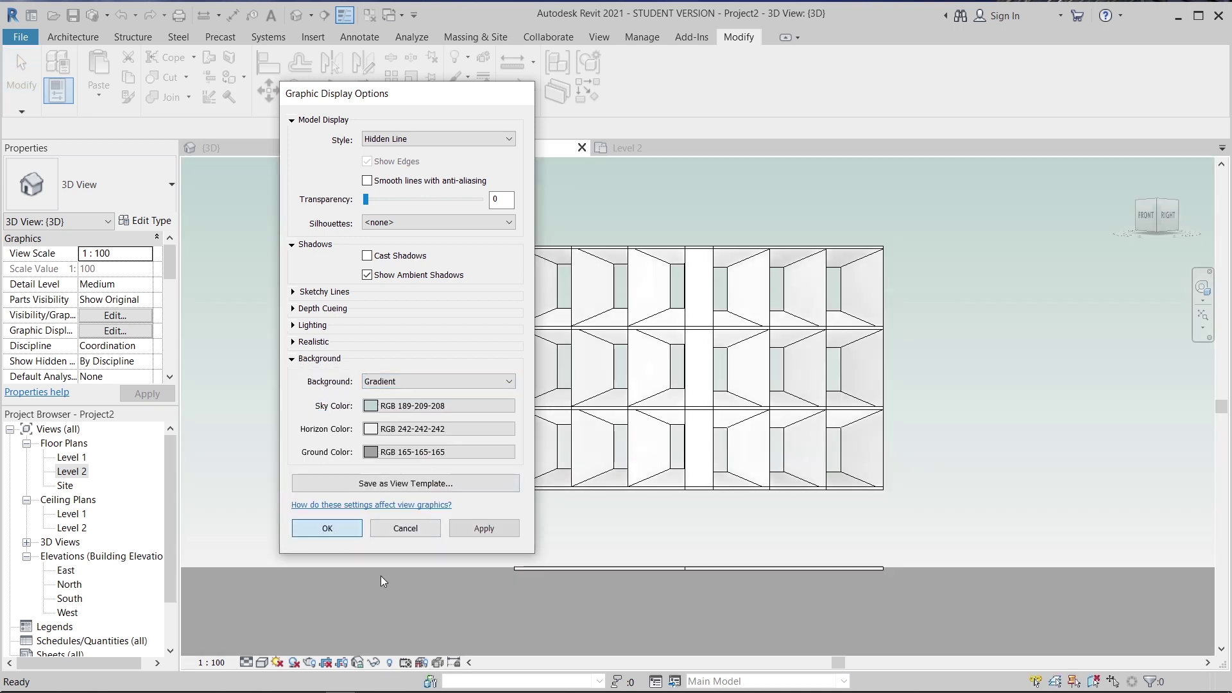
- Examine the shaded box facades from above and from the right side, returning to the level front-right corner view
scroll(924, 545, down, 3)
shift+middle_drag(892, 401, 796, 347)
scroll(702, 384, up, 4)
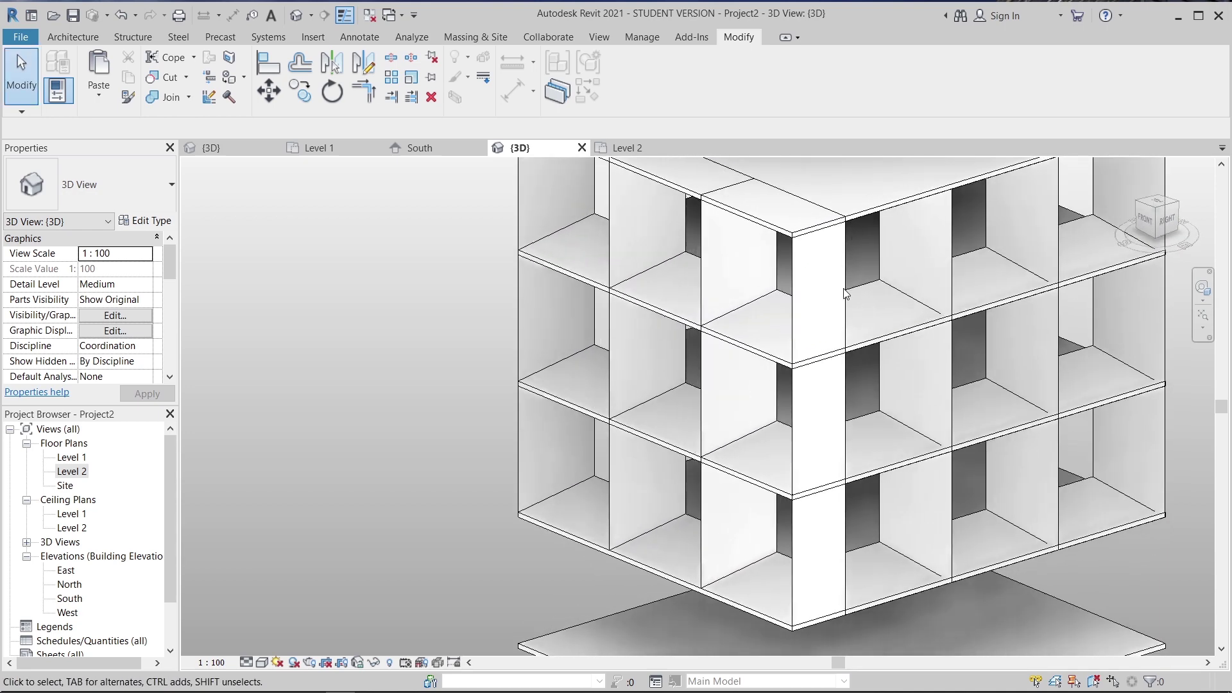
scroll(642, 398, down, 2)
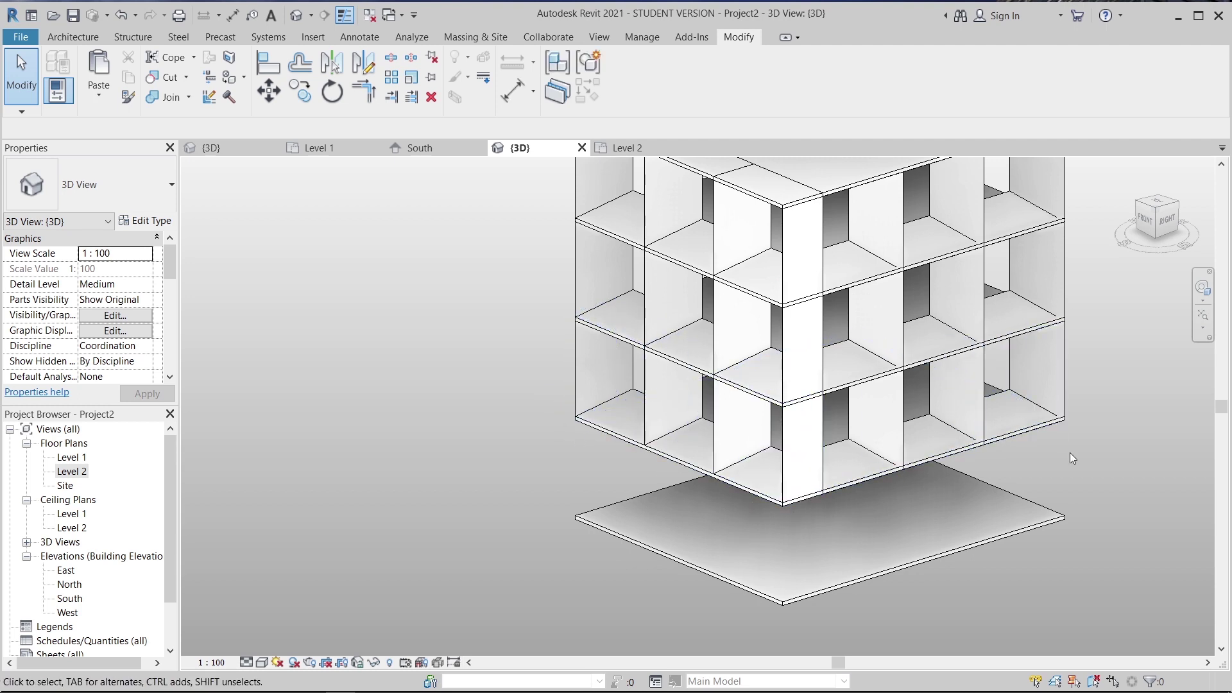
shift+middle_drag(984, 522, 722, 363)
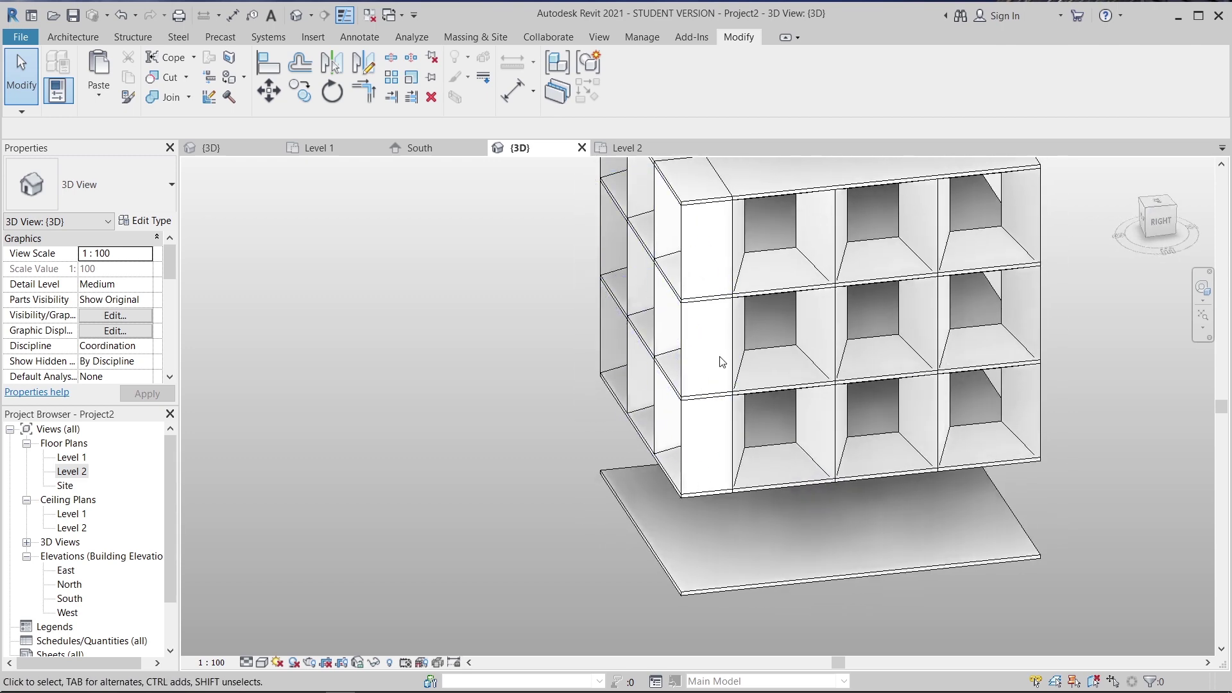
scroll(722, 363, down, 3)
click(1146, 230)
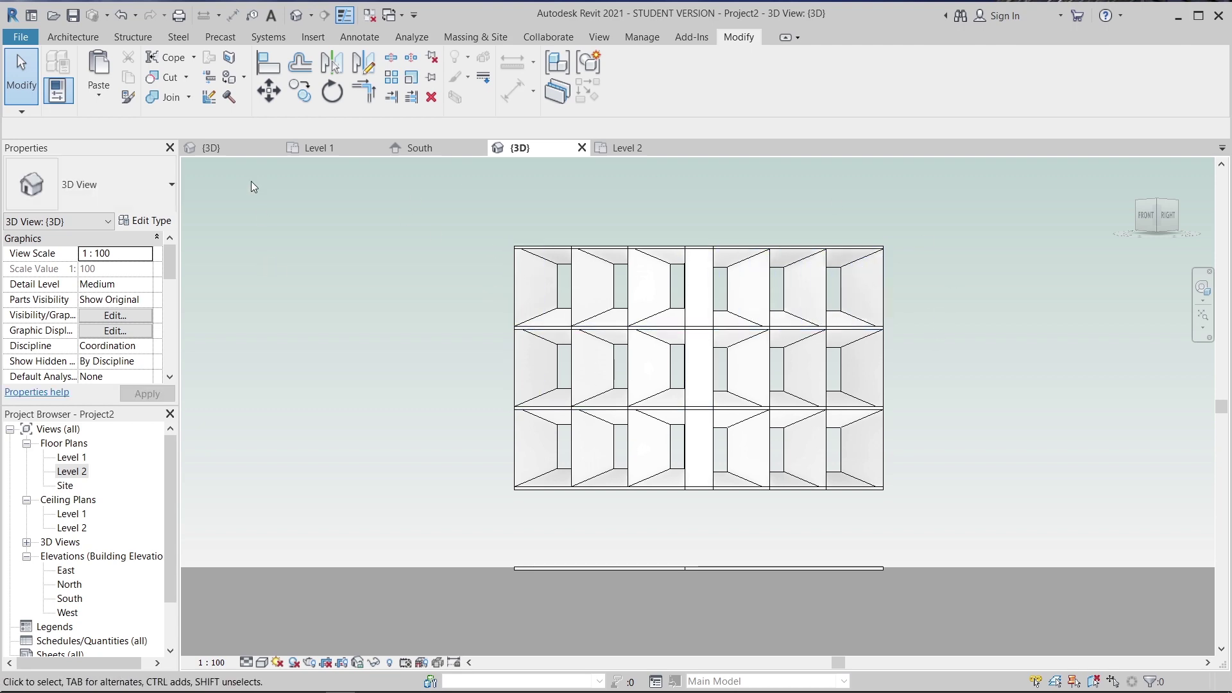
- Switch to the 3D view of the Sweep Blend Facade project and set its visual style to Shaded
click(230, 153)
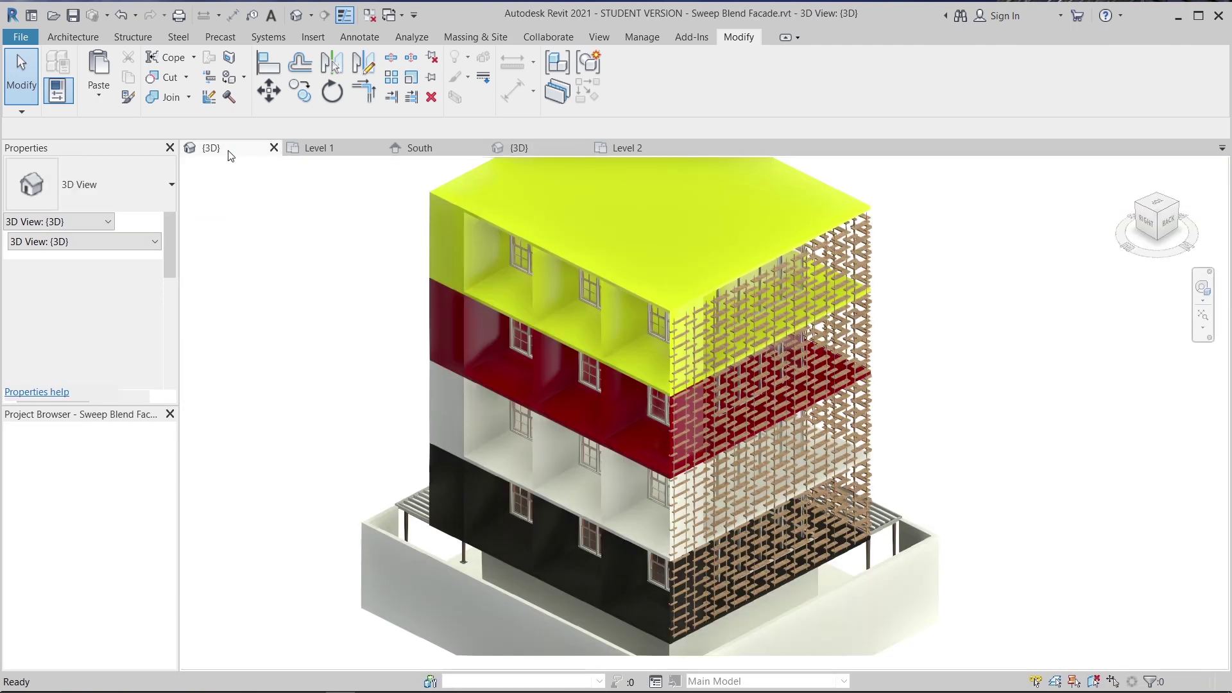
scroll(946, 521, down, 2)
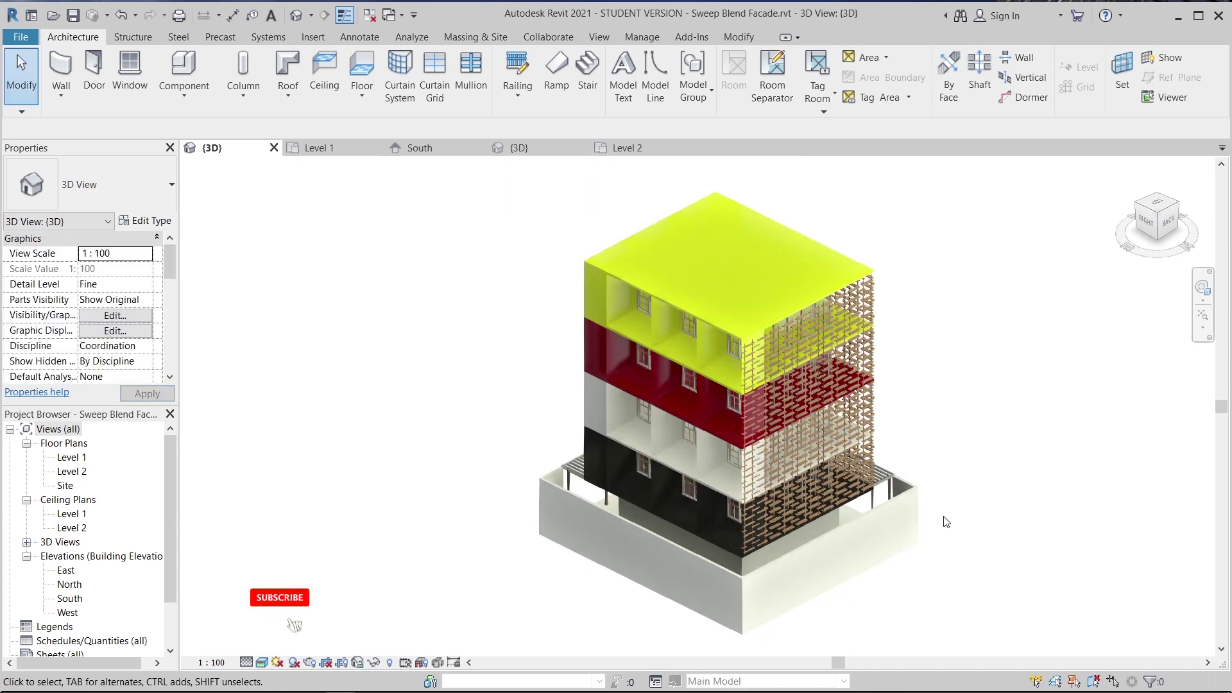
scroll(1005, 544, up, 1)
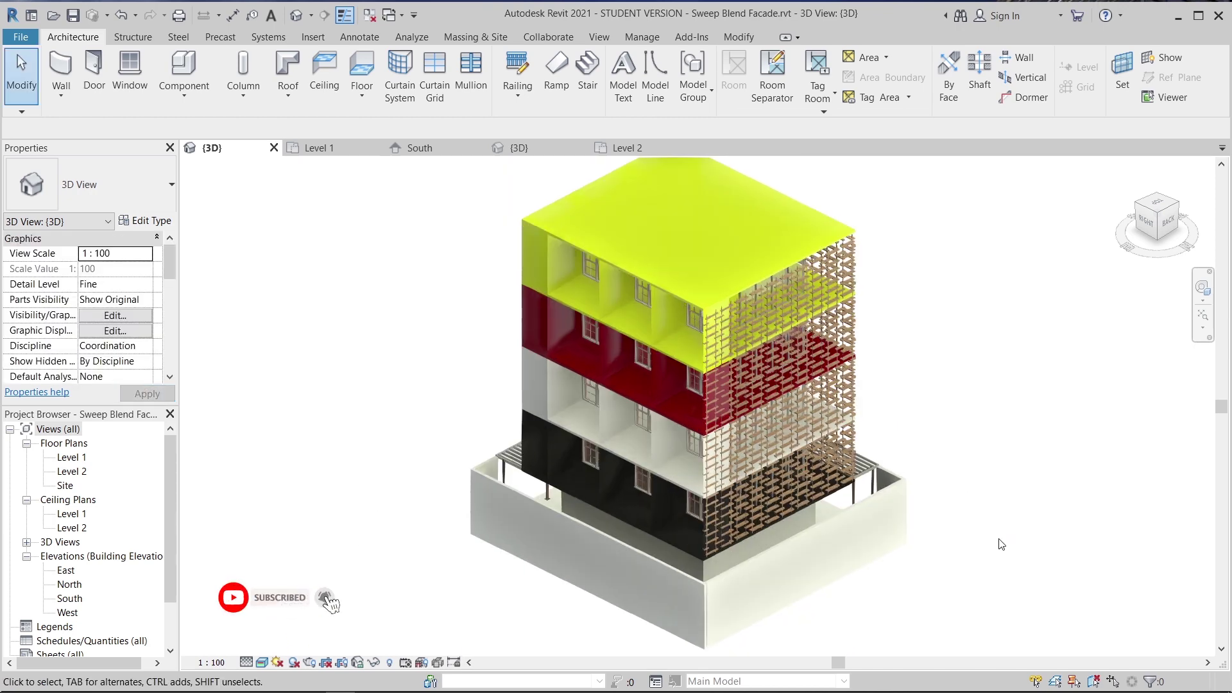
scroll(969, 466, up, 1)
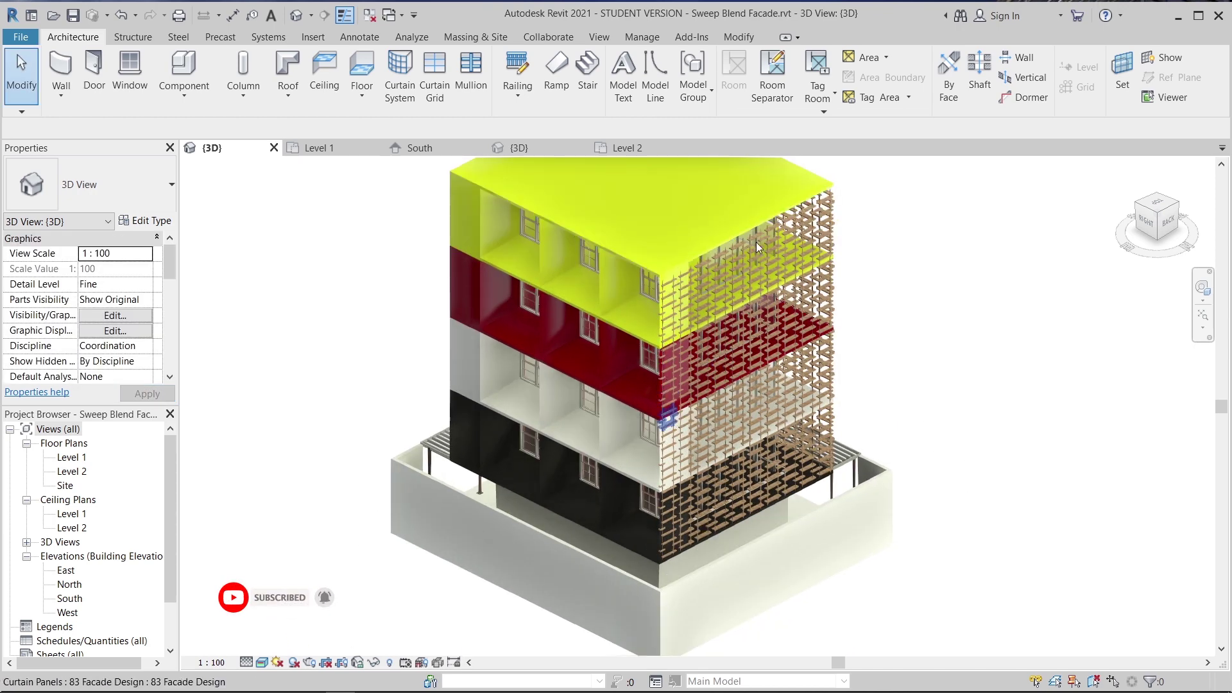
key(s)
key(d)
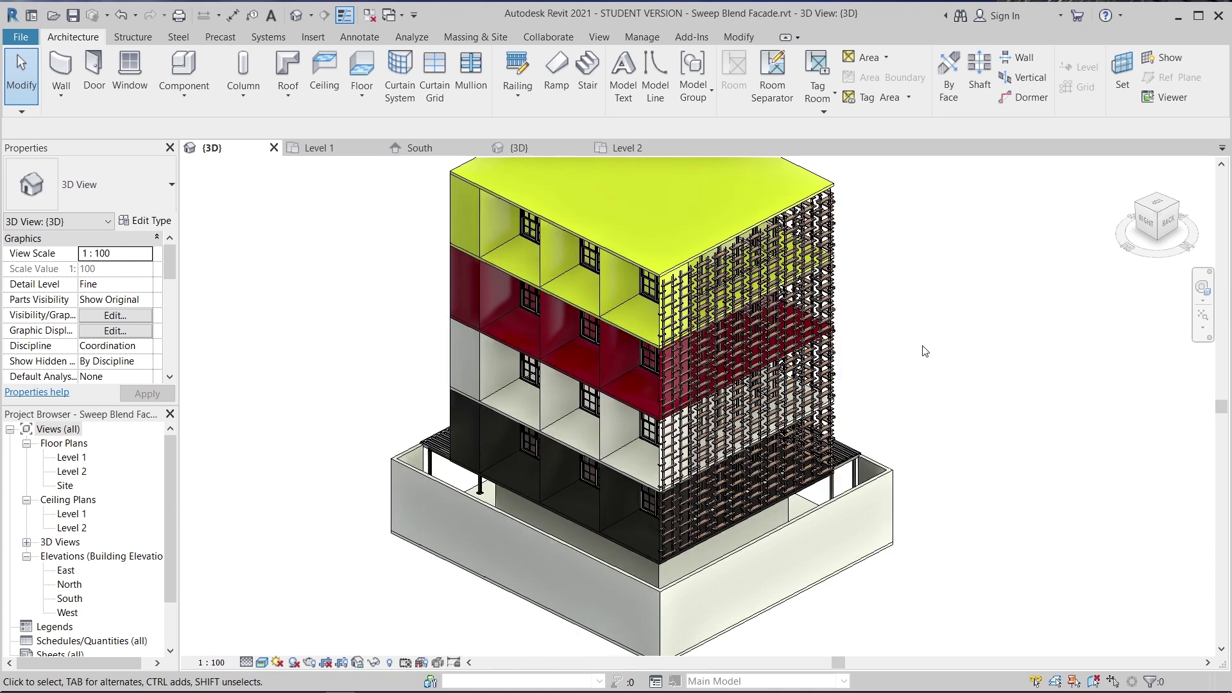
- Examine the finished building's curved slatted canopy, columns, box facades and brick screen from several sides
scroll(924, 351, down, 2)
shift+middle_drag(663, 525, 669, 456)
scroll(653, 440, up, 8)
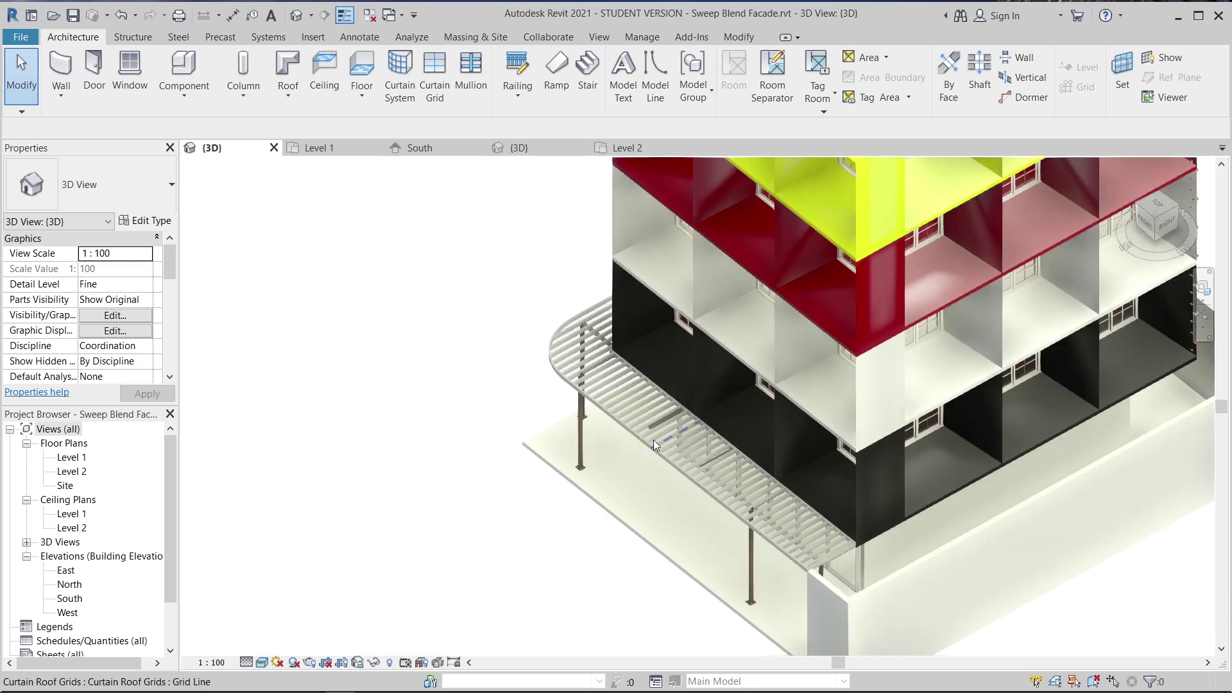
scroll(543, 397, down, 2)
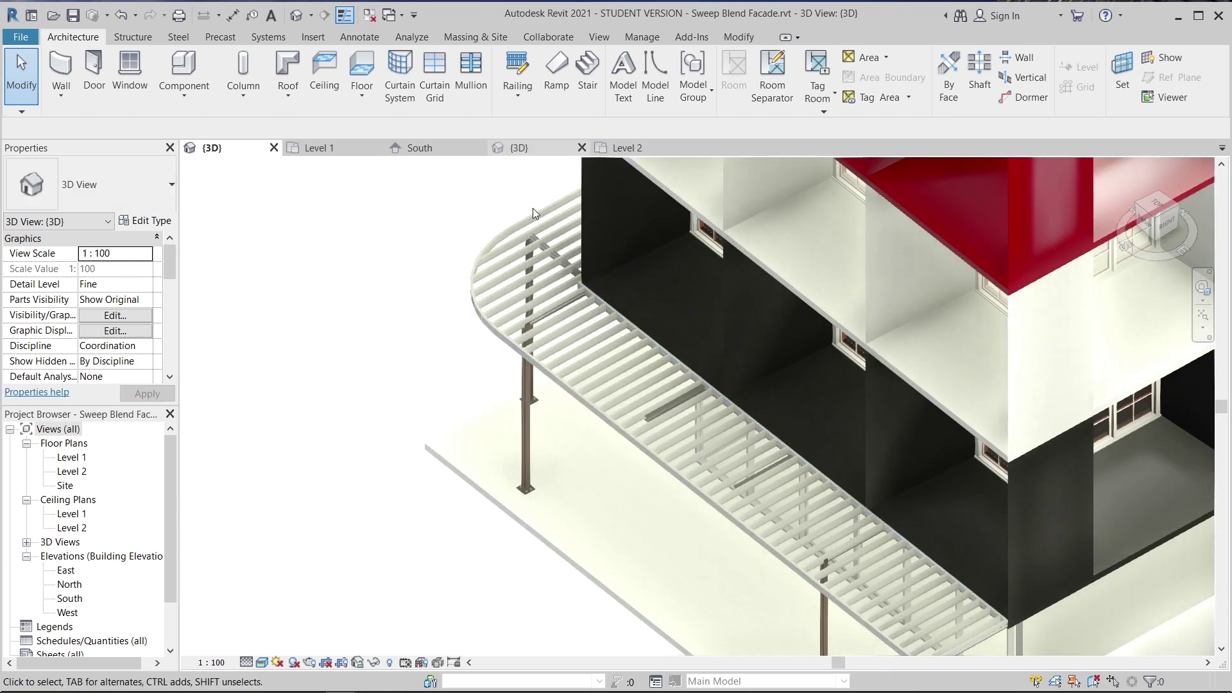
scroll(447, 486, down, 3)
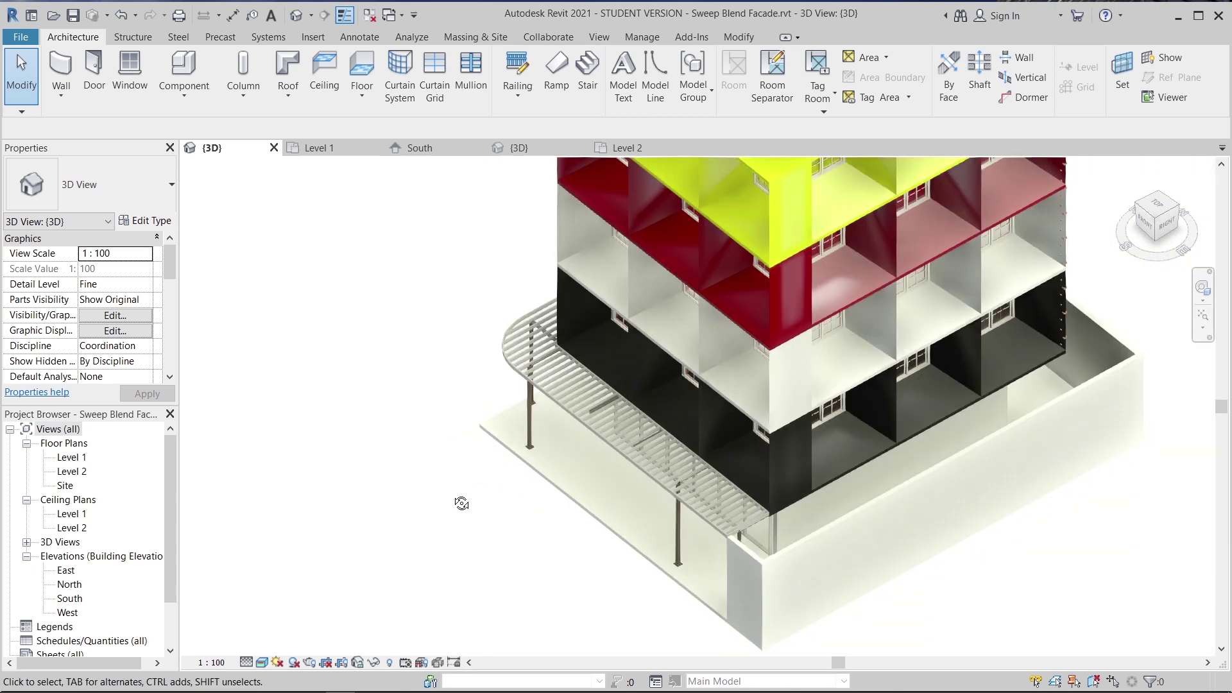
shift+middle_drag(459, 501, 794, 457)
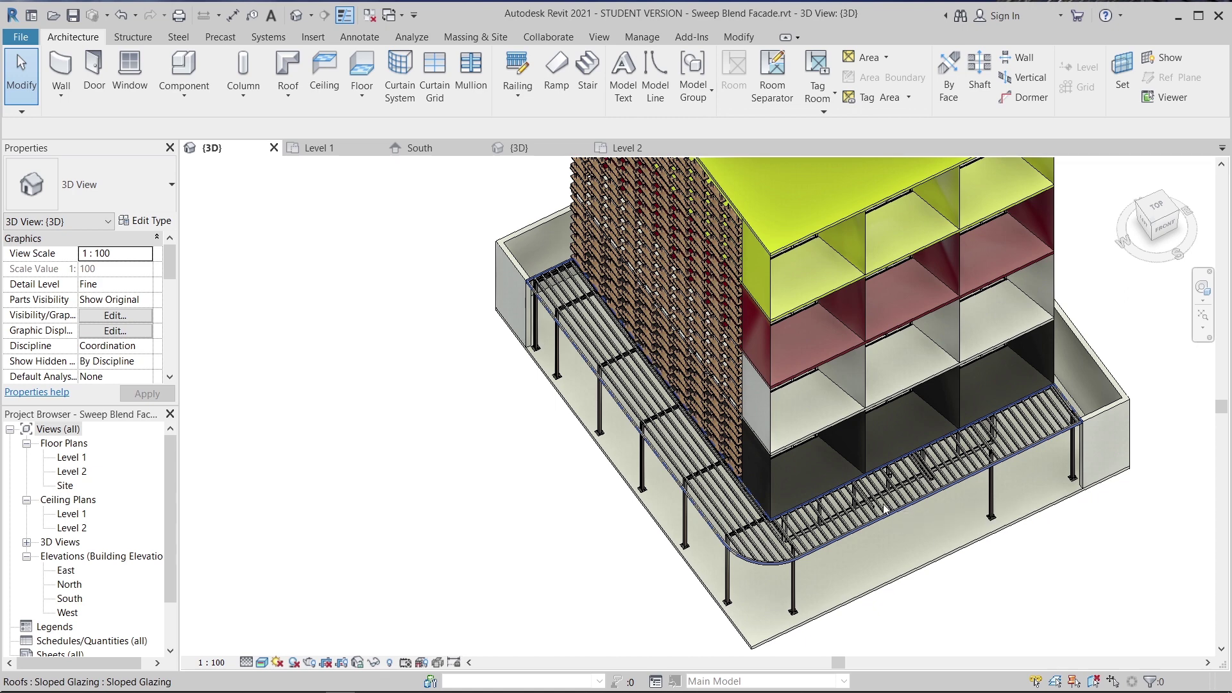
scroll(880, 534, down, 3)
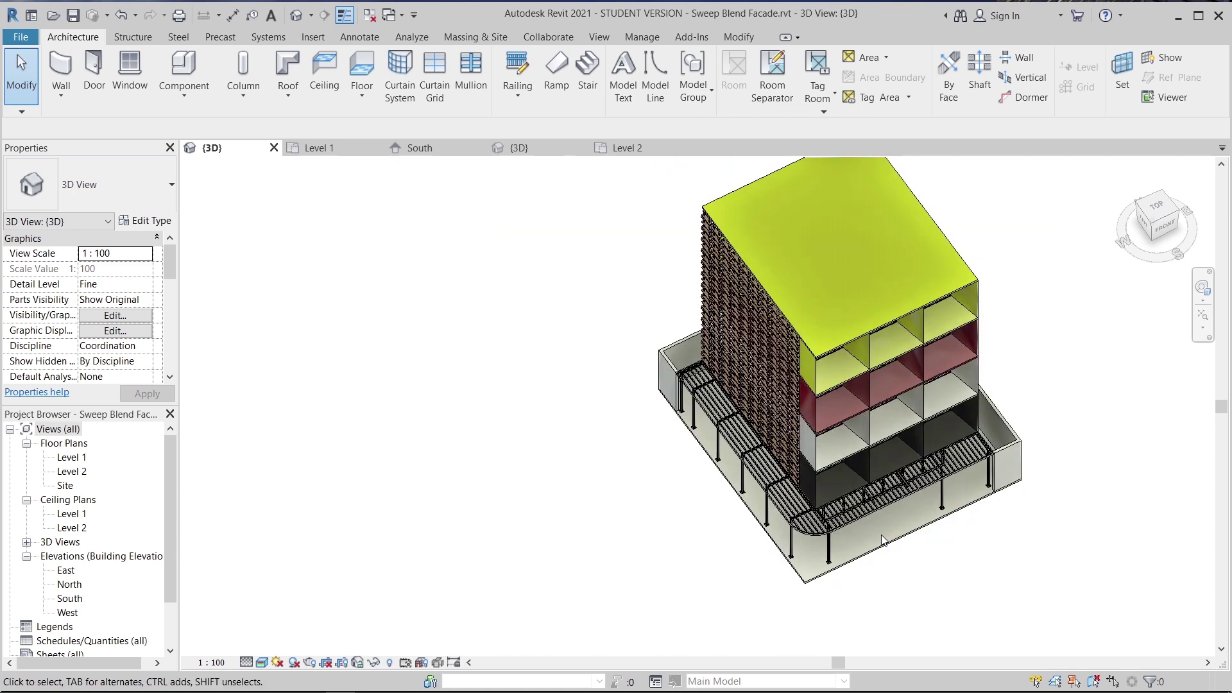
- Return the finished building to its home 3D orientation and apply the Shaded visual style
click(1128, 174)
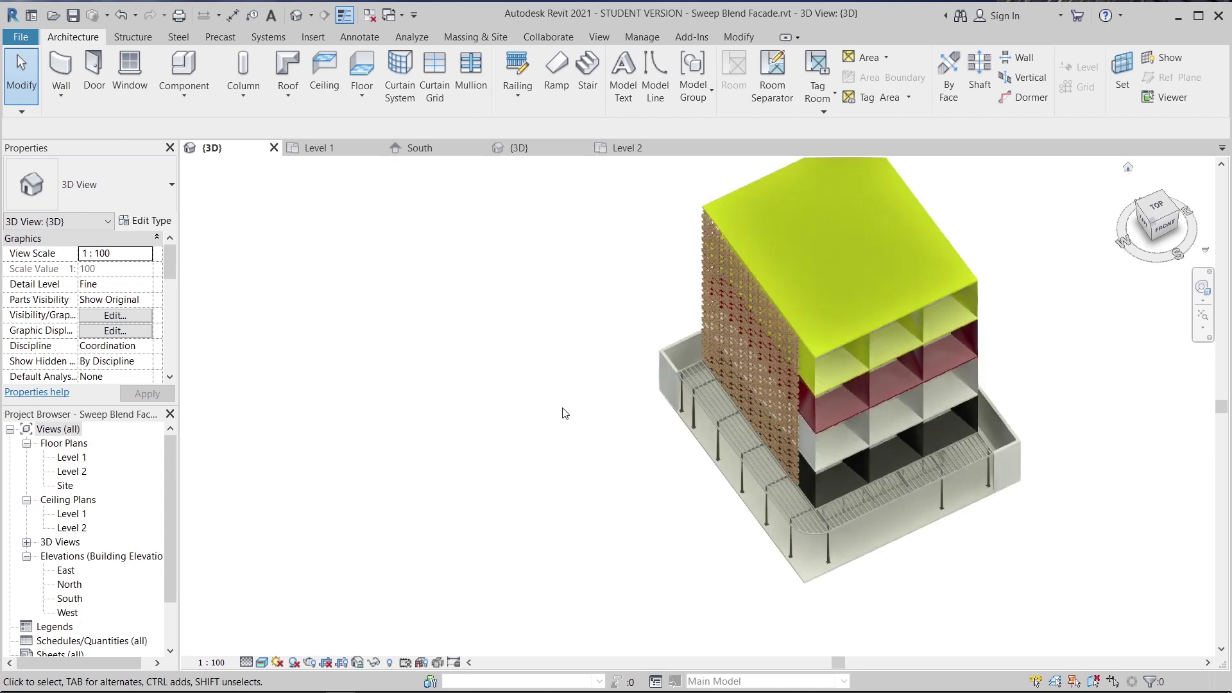
click(262, 662)
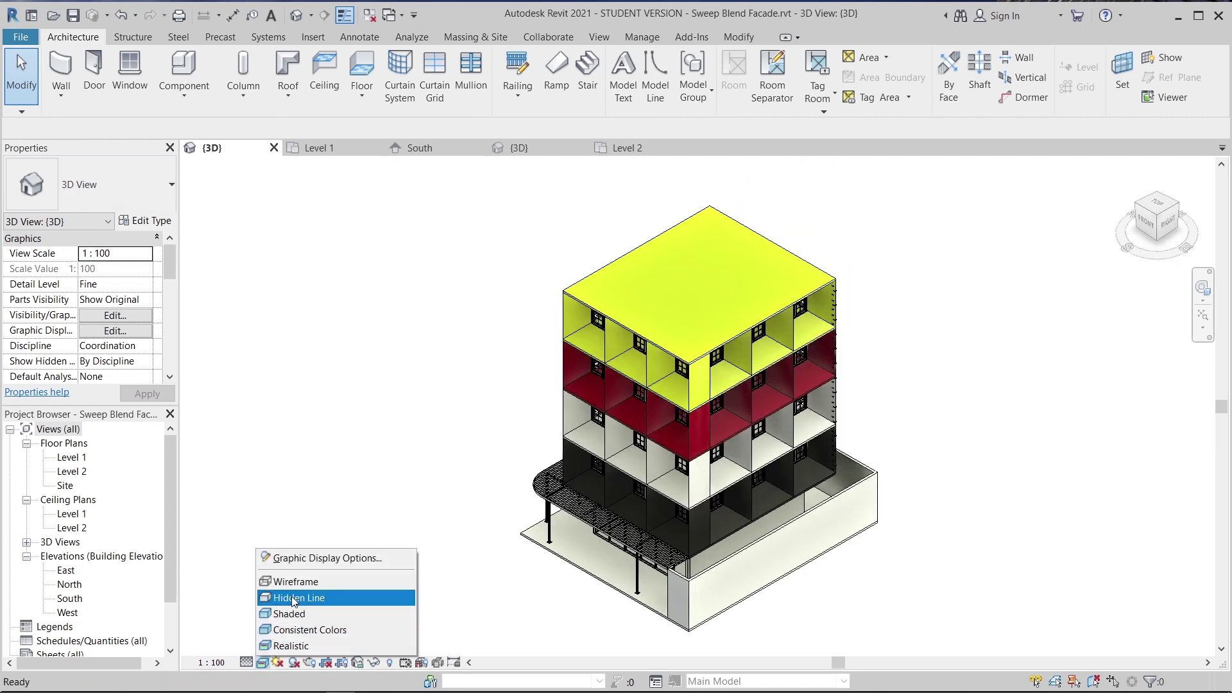
click(304, 614)
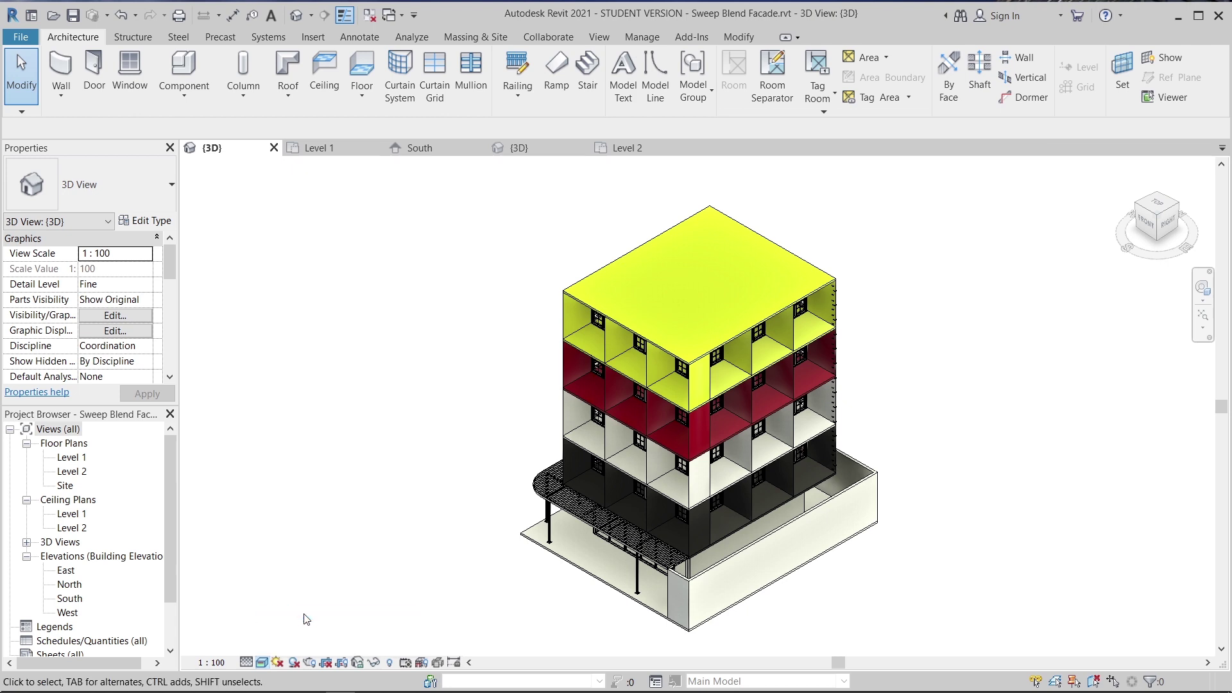